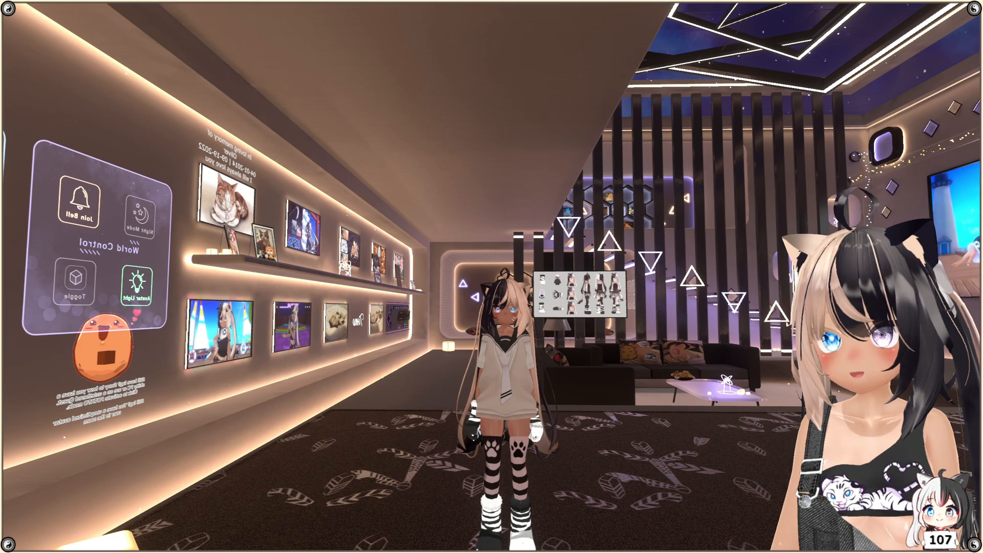
Preview the emoji particles on the avatar in-game, playing emojis from both pages of the action menu, including UnoReverse
key(r)
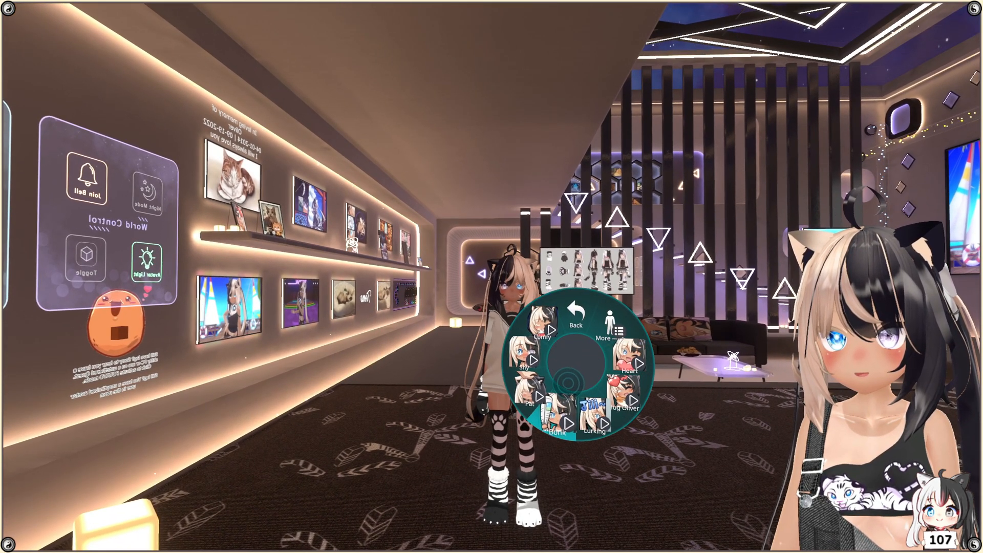
click(598, 363)
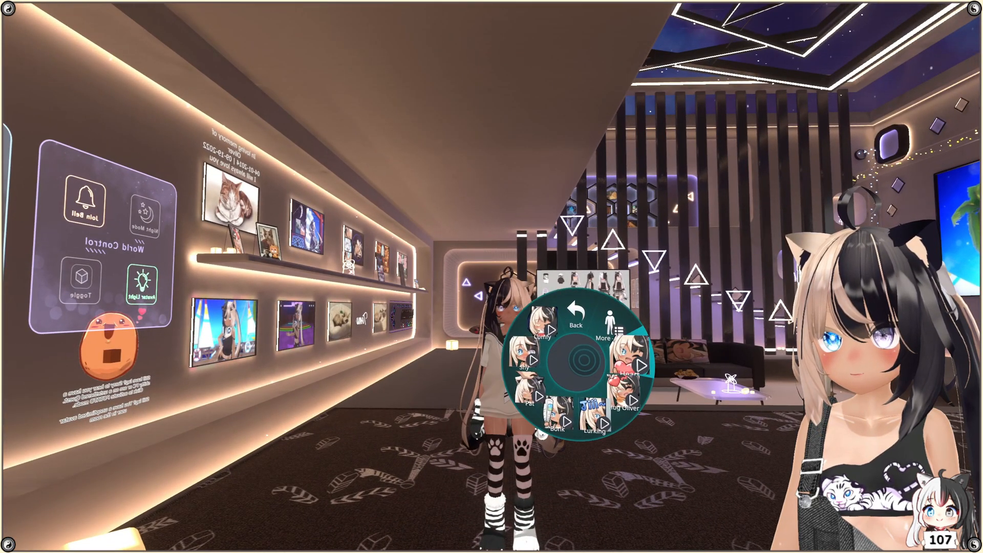
click(579, 361)
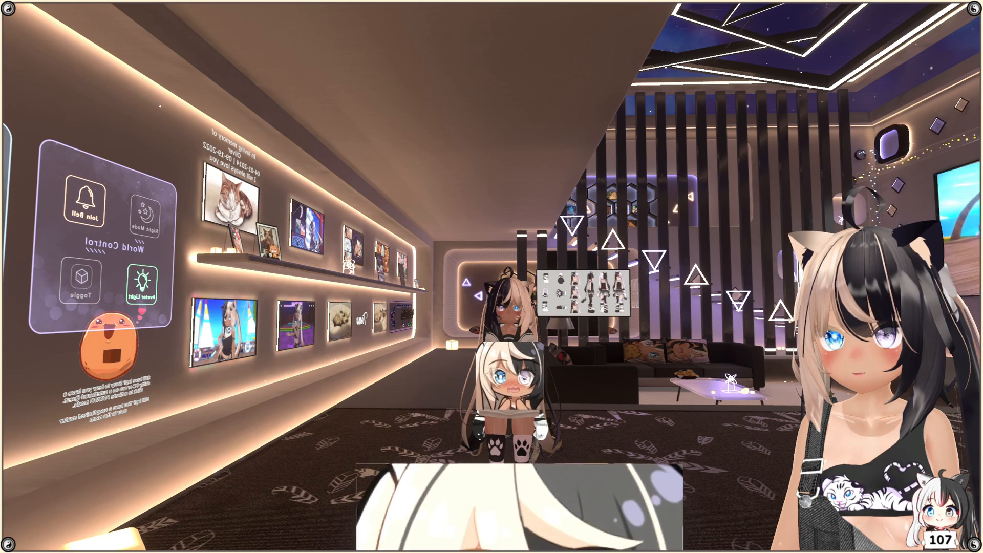
key(r)
click(592, 347)
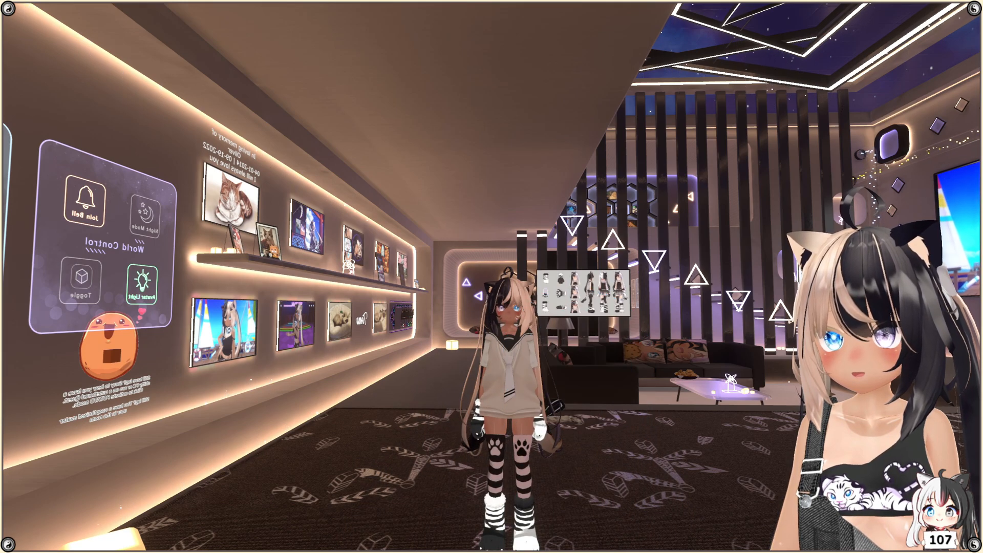
key(r)
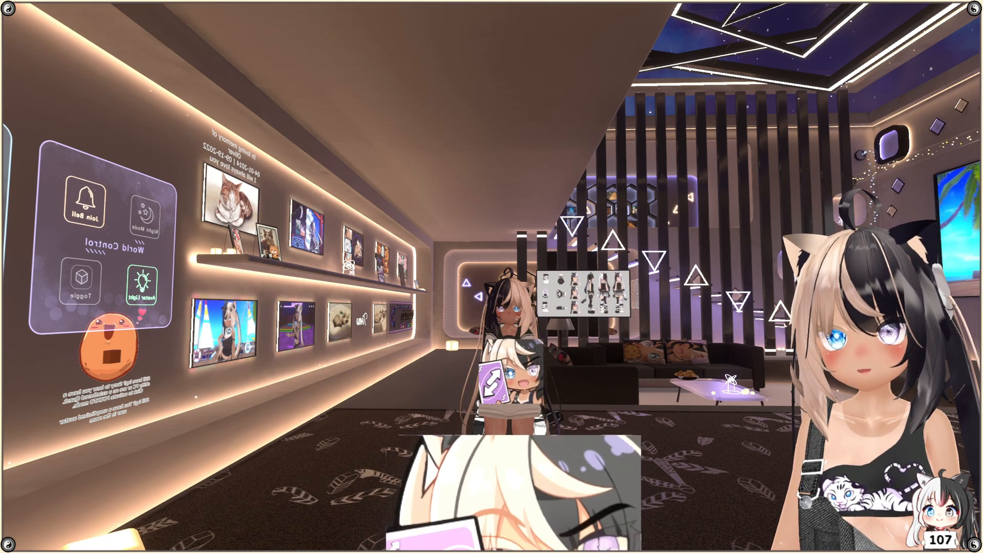
key(r)
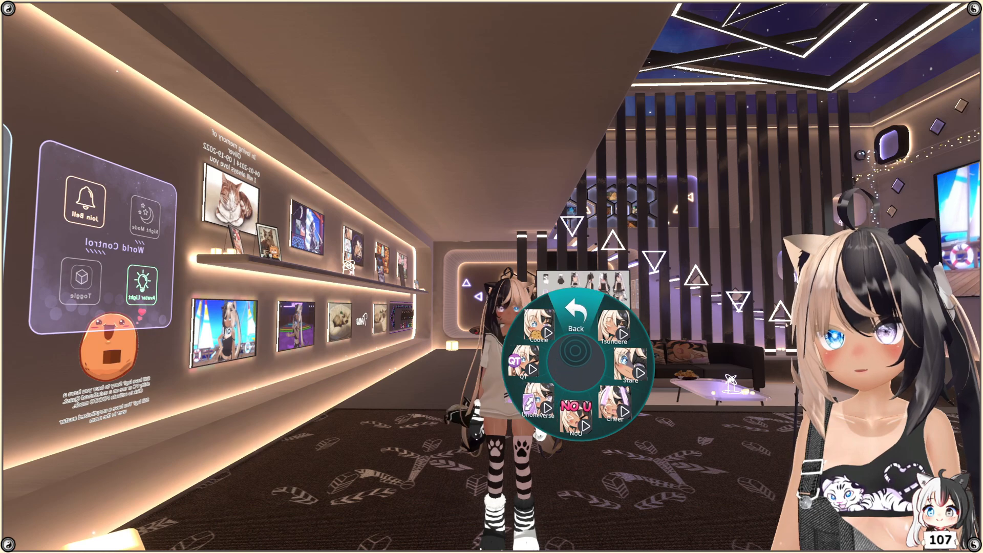
click(576, 346)
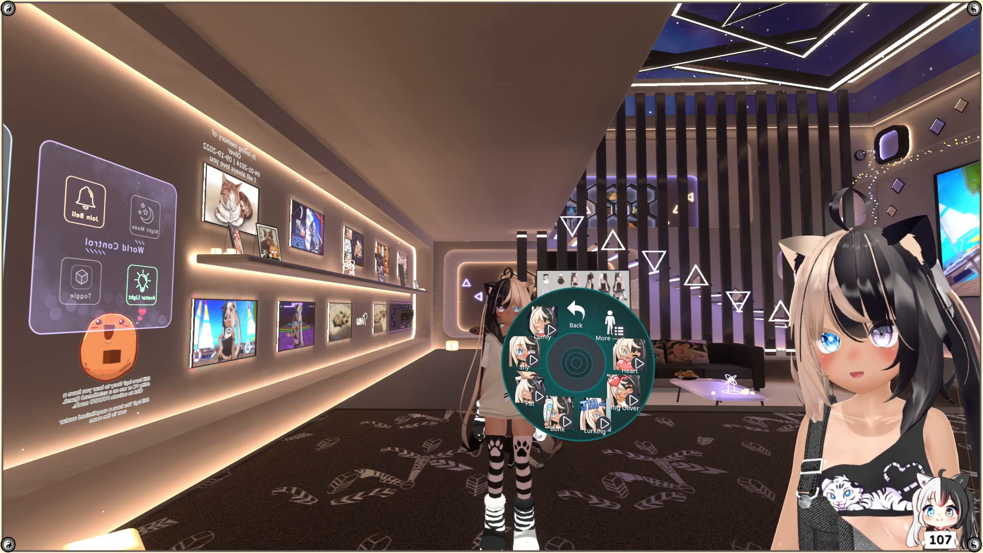
key(r)
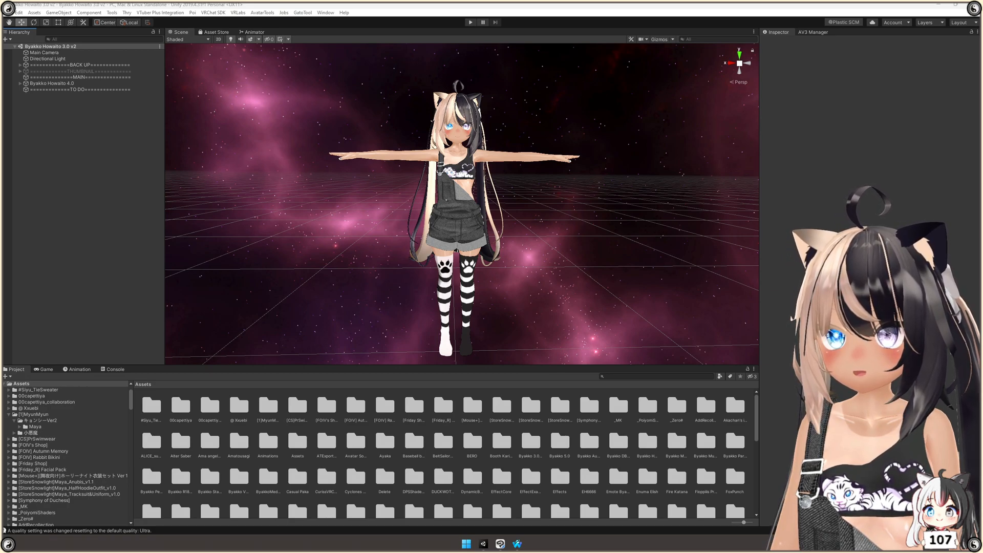
Switch to Unity and open the Emoji Particle System custom package for import into the Assets folder
right_click(513, 430)
mouse_move(558, 256)
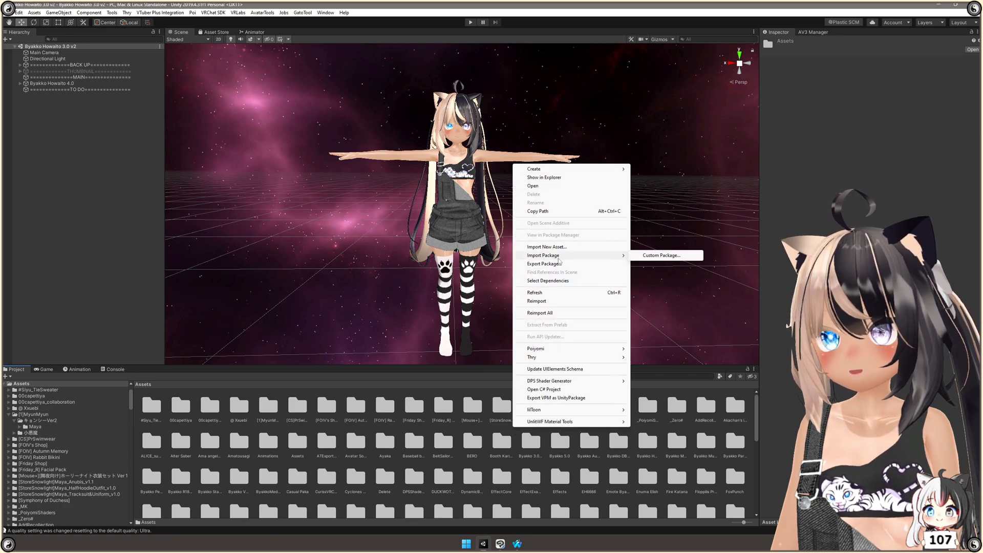
click(659, 255)
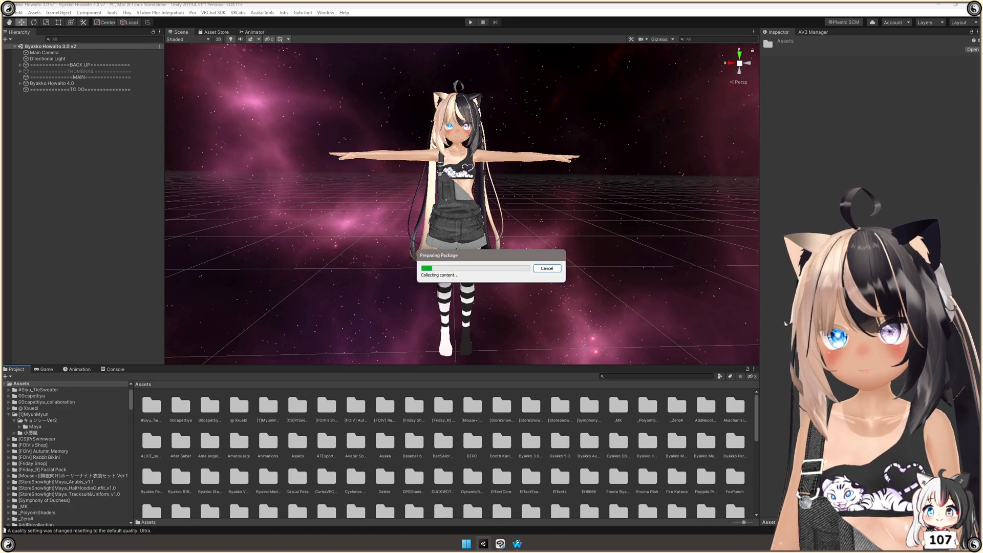
drag(500, 141, 542, 96)
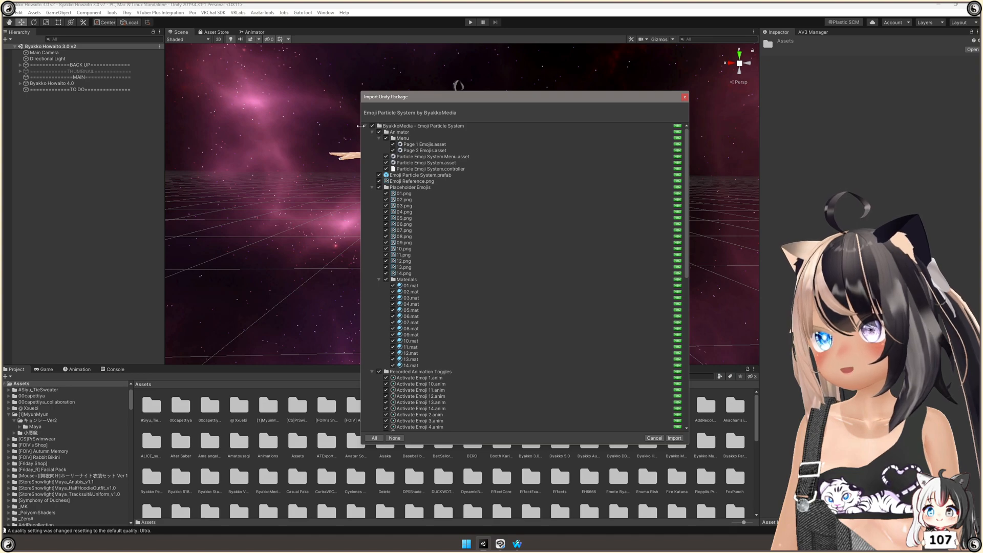
Collapse the Animator, Placeholder Emojis, Recorded Animation Toggles and Sunao Shader folders in the package contents
click(365, 126)
click(365, 126)
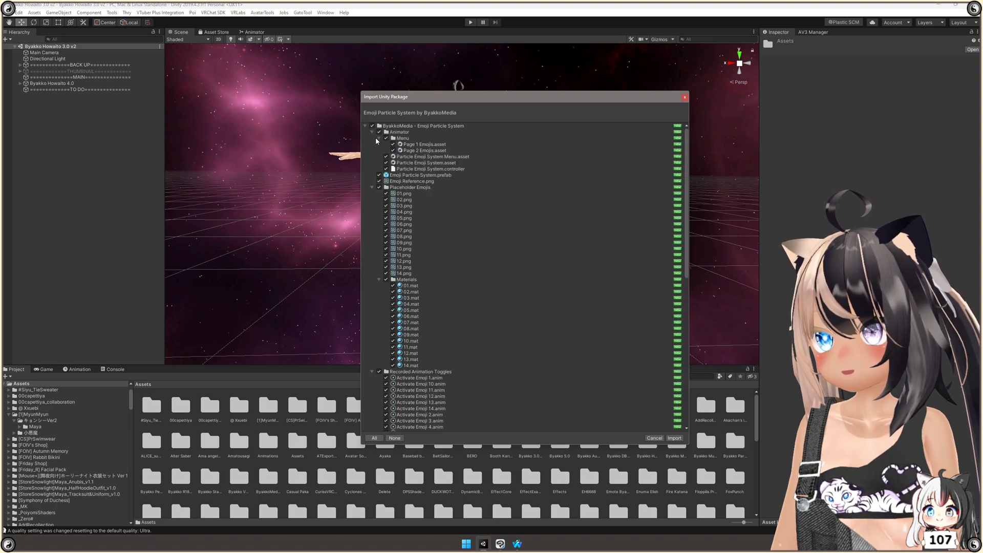
click(372, 132)
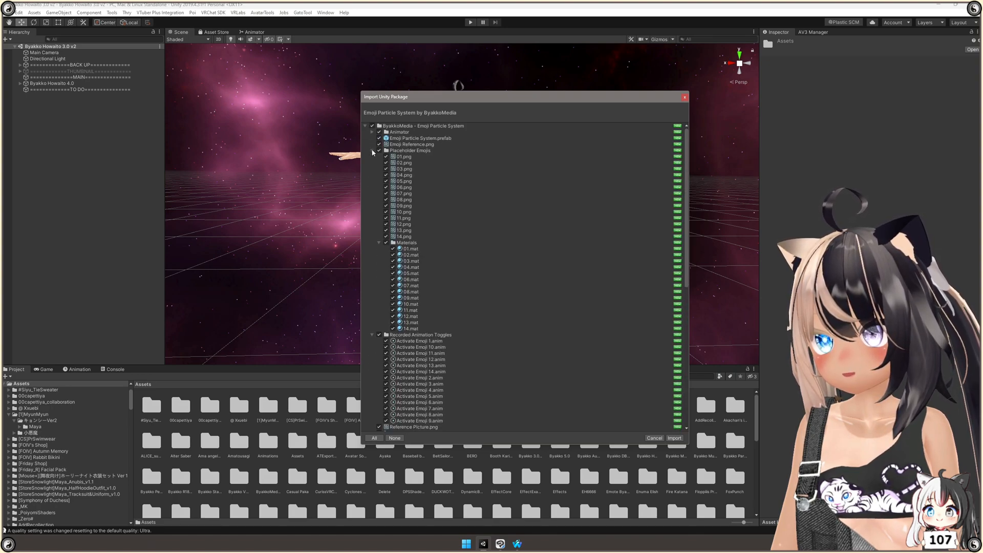
click(372, 151)
click(373, 156)
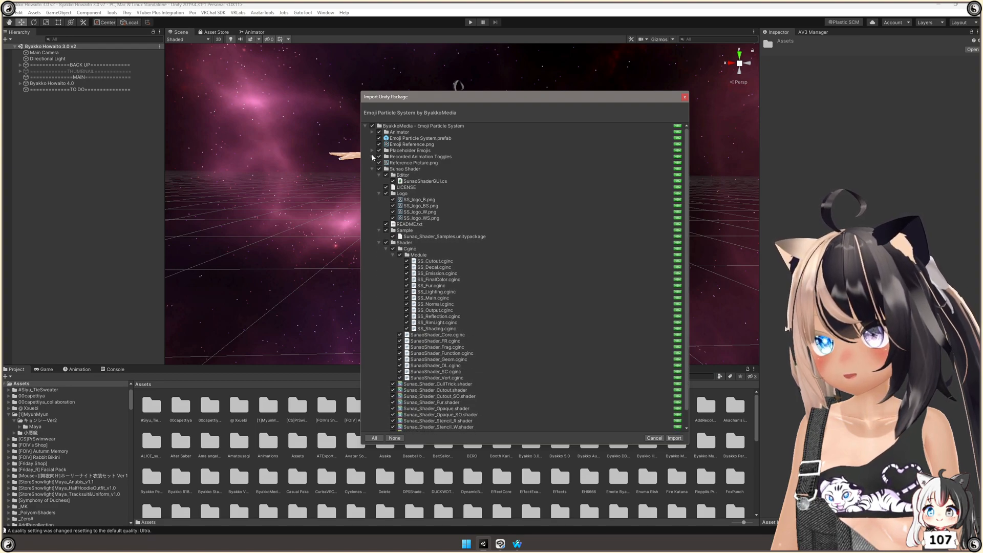
click(372, 169)
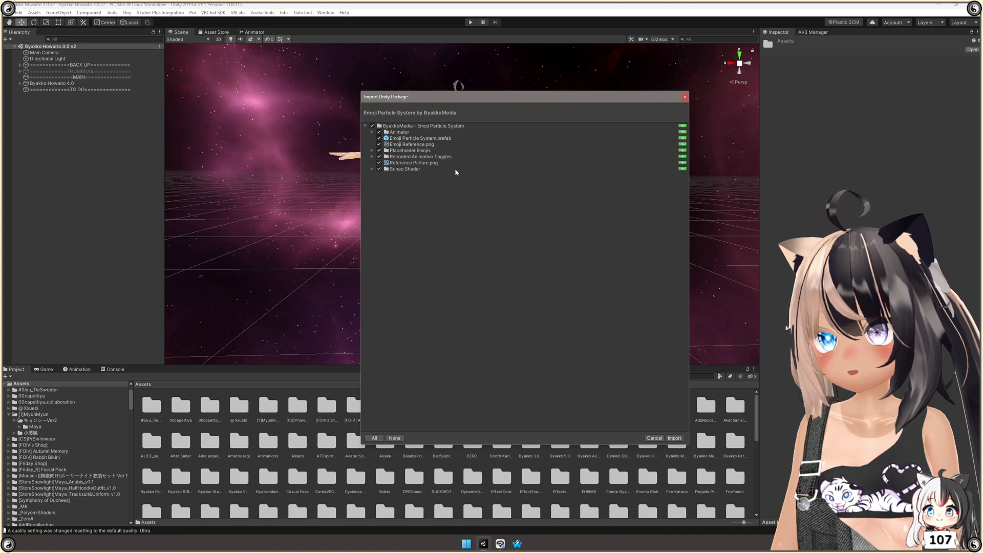
Exclude the Sunao Shader folder and import the rest of the Emoji Particle System package
click(378, 169)
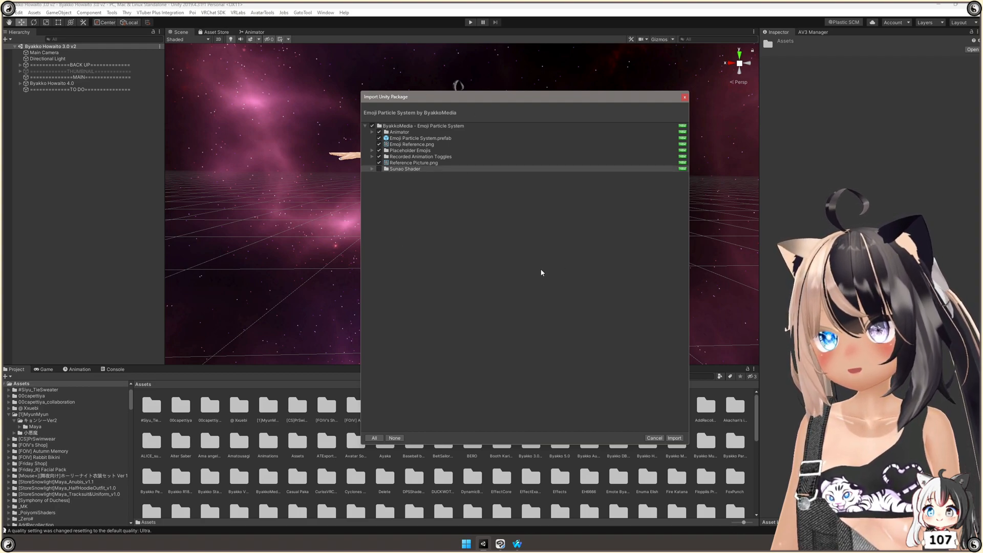
click(379, 169)
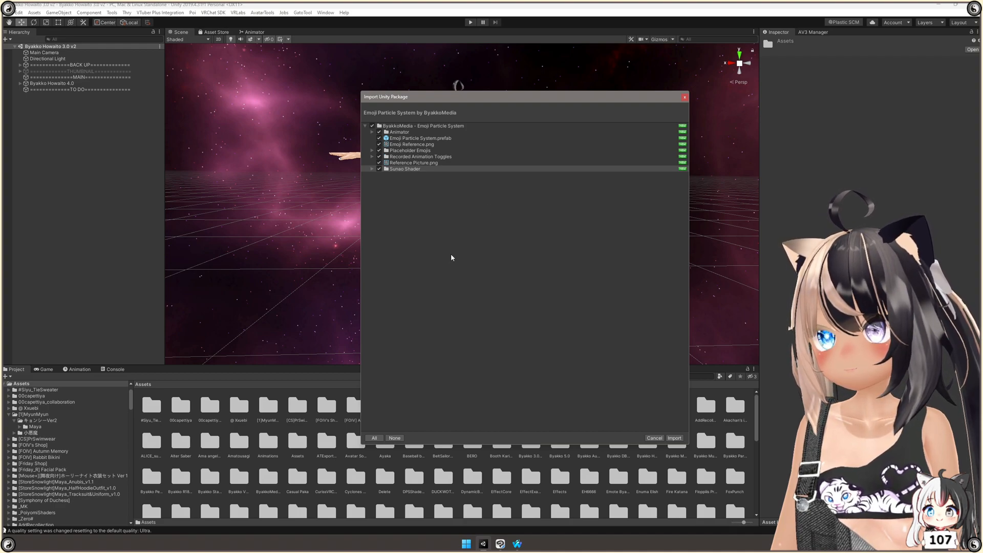
click(379, 169)
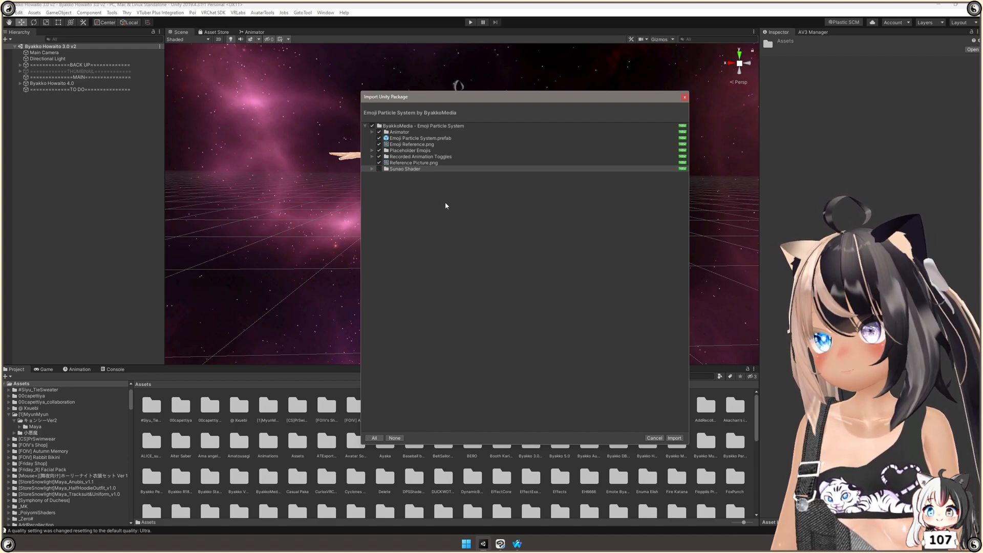
click(674, 438)
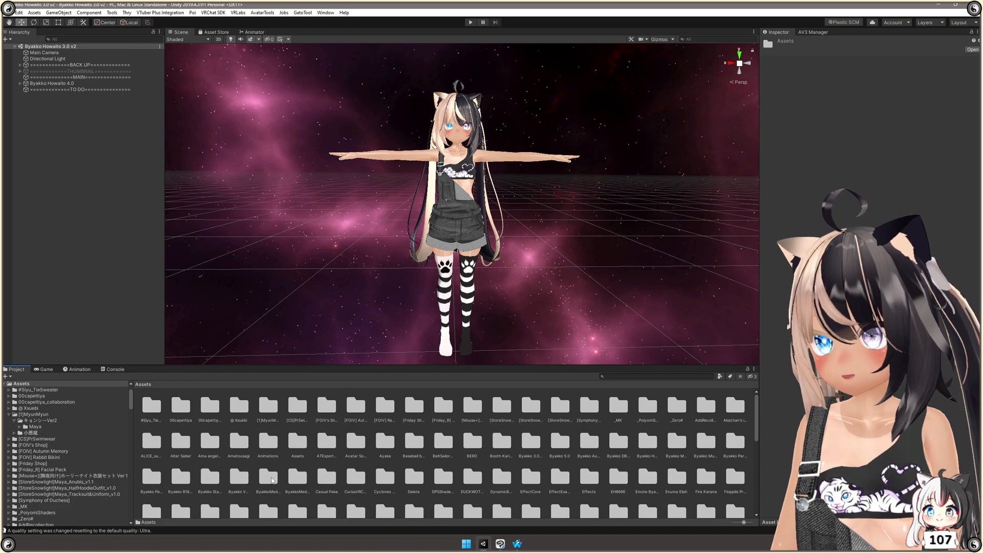
Add the Emoji Particle System prefab from the imported ByakkoMedia - Emoji Particle System folder to the scene
click(268, 481)
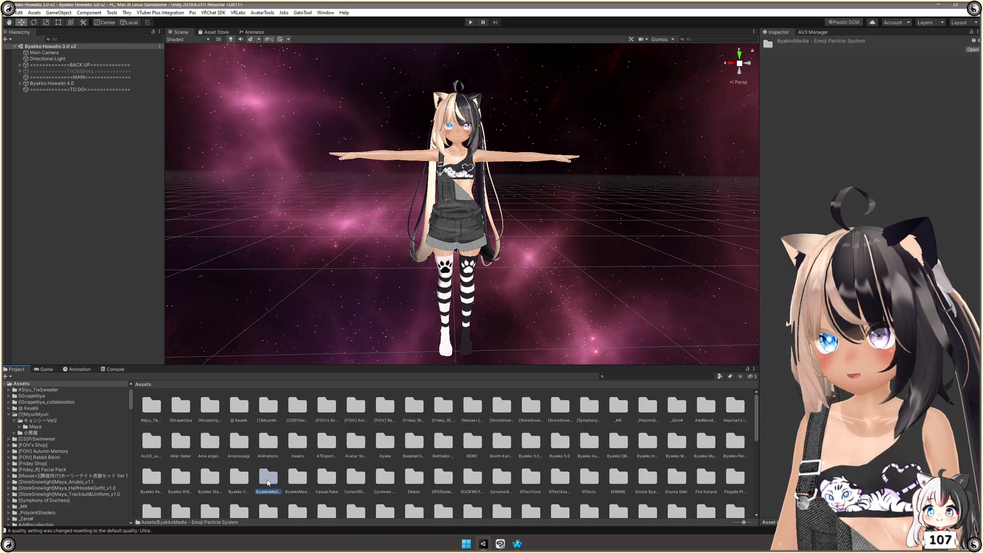
double_click(268, 481)
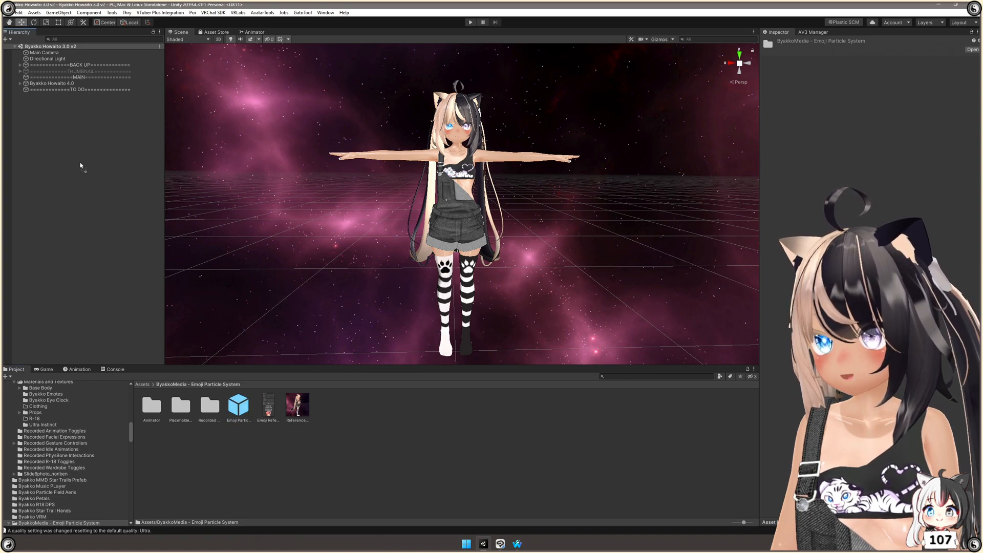
drag(74, 157, 64, 266)
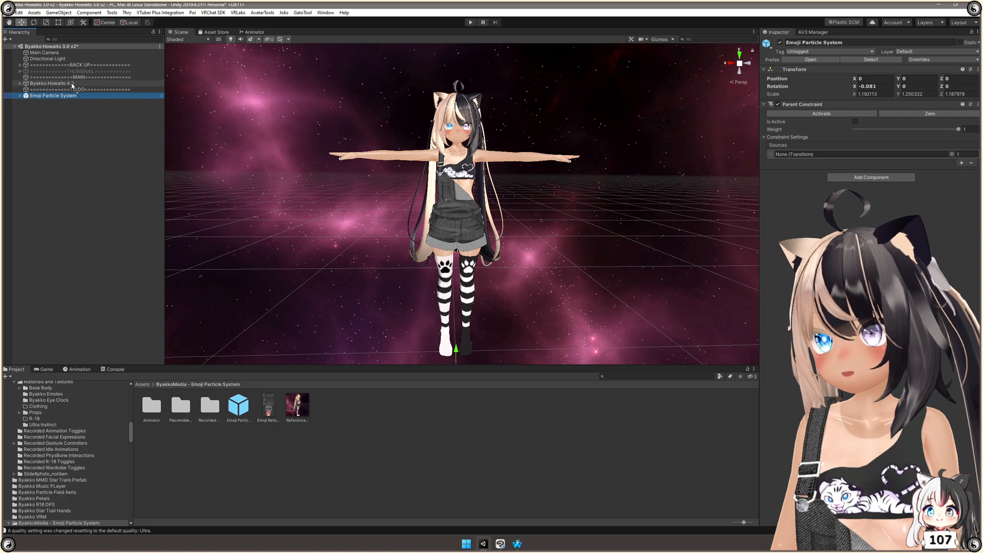
Parent Emoji Particle System to the Byakko Howaito 4.0 avatar and unpack the prefab completely
drag(72, 86, 72, 84)
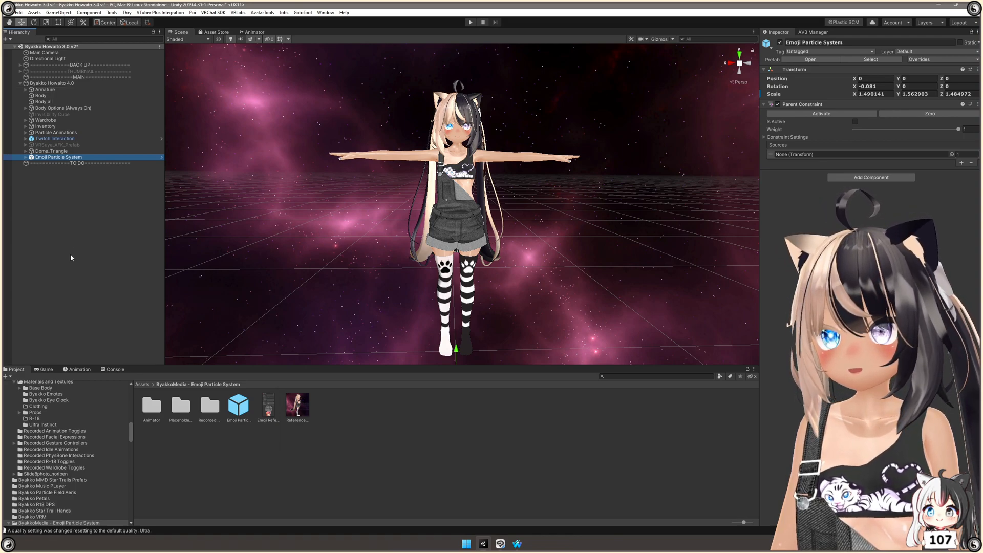
right_click(63, 159)
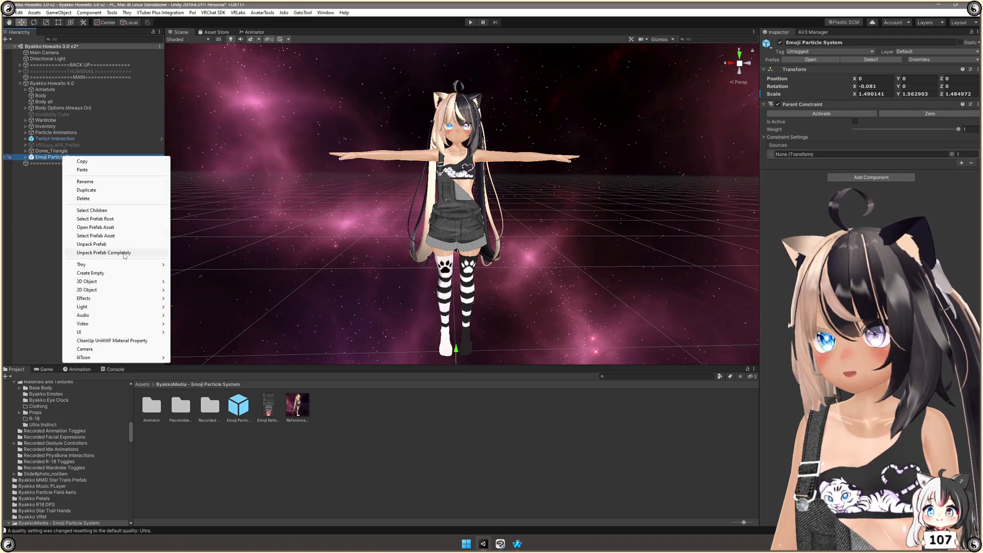
click(100, 253)
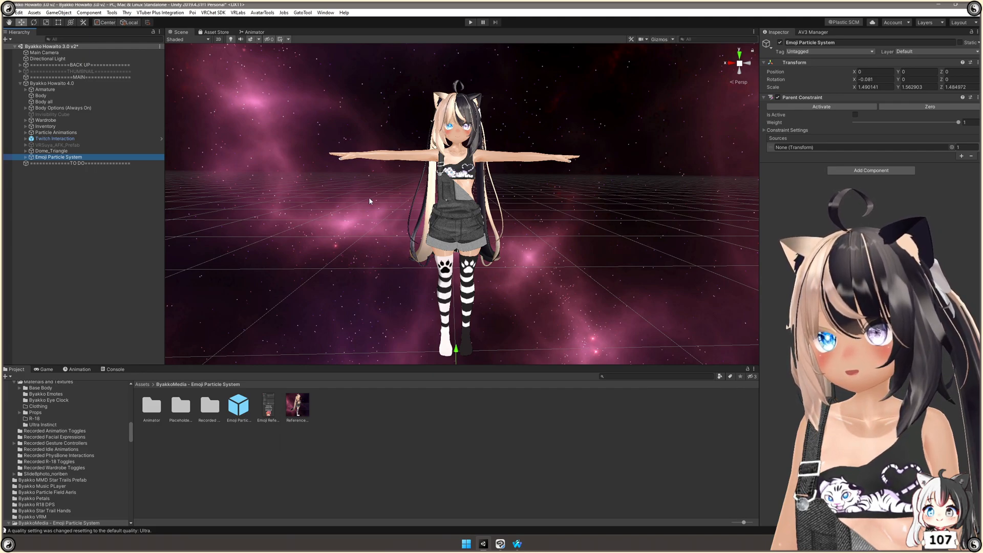
Move Emoji Particle System to chest height just in front of the avatar, at about Y 0.998 and Z 0.119
right_drag(331, 195, 560, 185)
key(w)
key(s)
scroll(539, 198, down, 6)
middle_drag(560, 186, 571, 179)
right_drag(571, 179, 555, 181)
scroll(557, 181, down, 2)
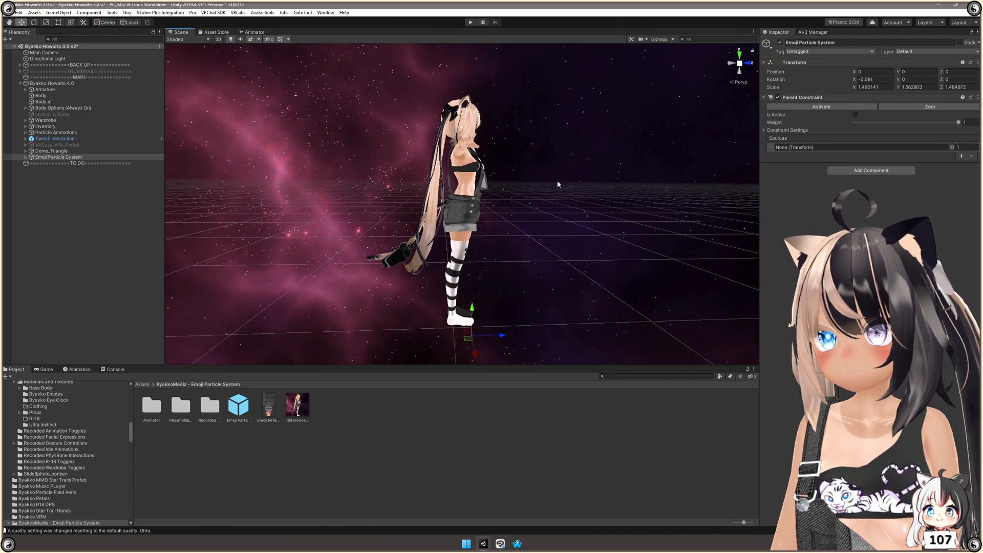
scroll(555, 181, down, 2)
middle_drag(555, 181, 552, 181)
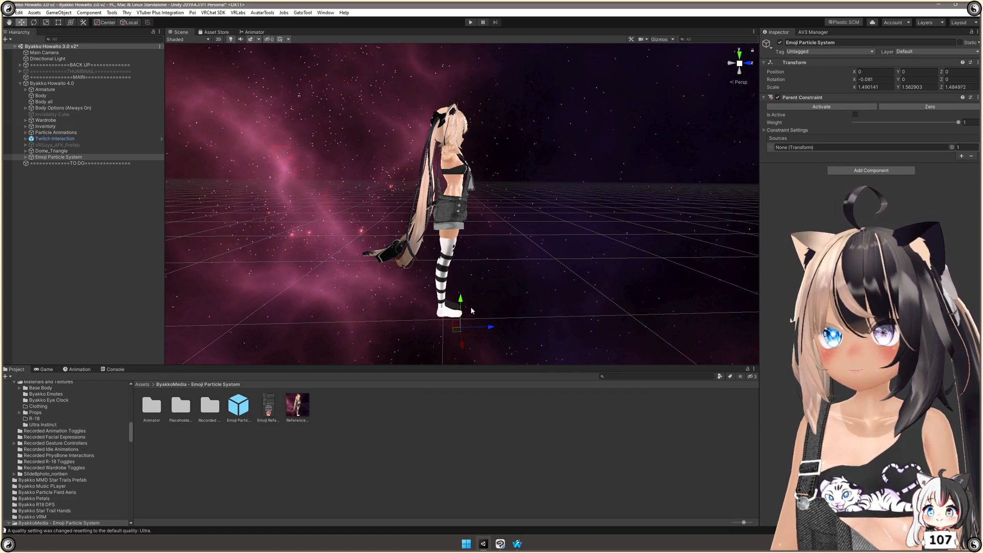
drag(461, 299, 456, 164)
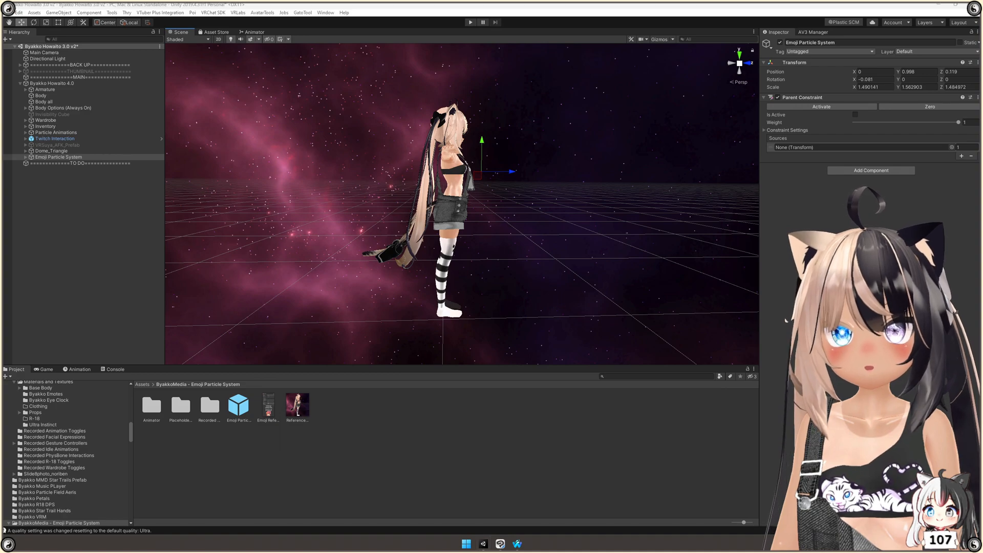
mouse_move(982, 58)
mouse_down()
mouse_move(641, 54)
mouse_move(590, 45)
mouse_move(982, 56)
mouse_up()
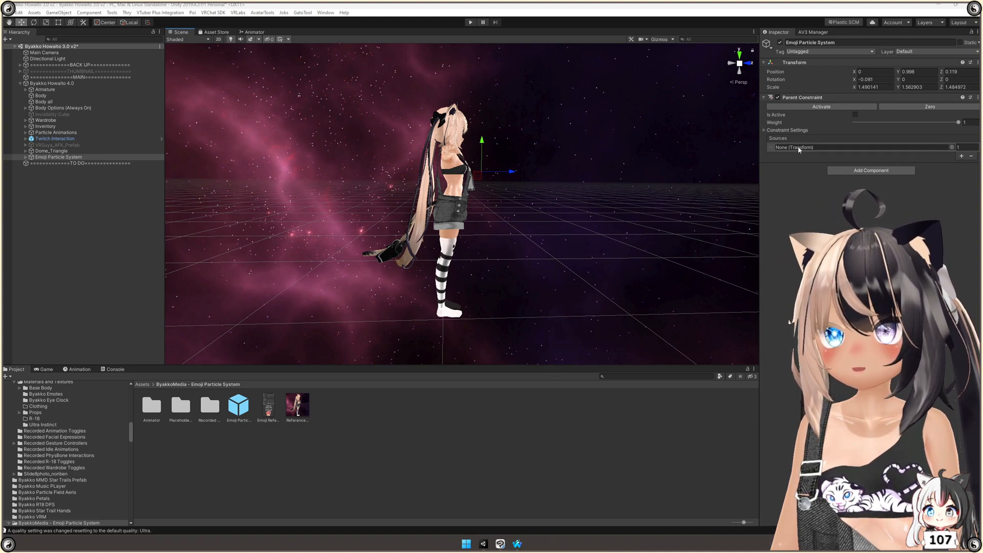
Assign the armature's Hips bone as the Parent Constraint source of Emoji Particle System and activate the constraint
click(25, 89)
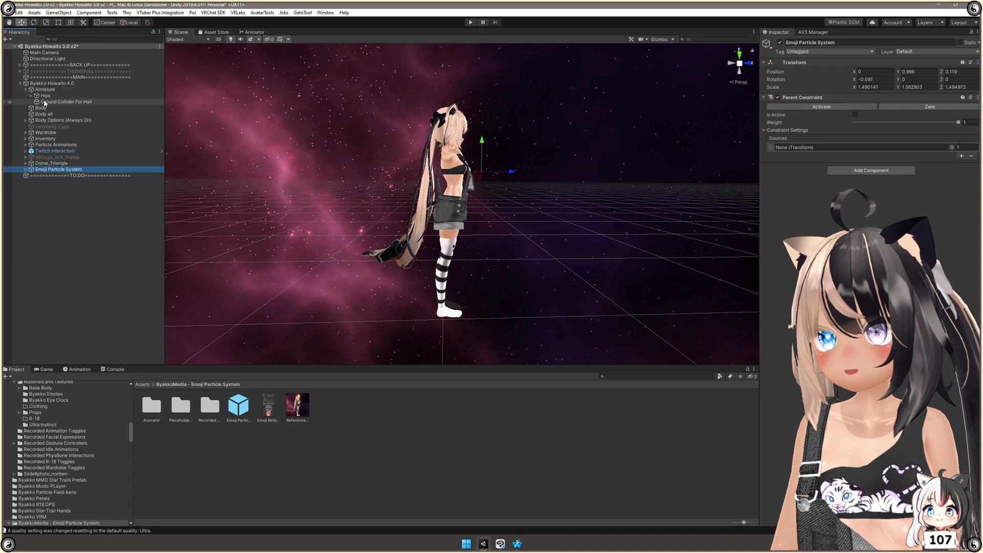
click(46, 96)
drag(46, 97, 478, 117)
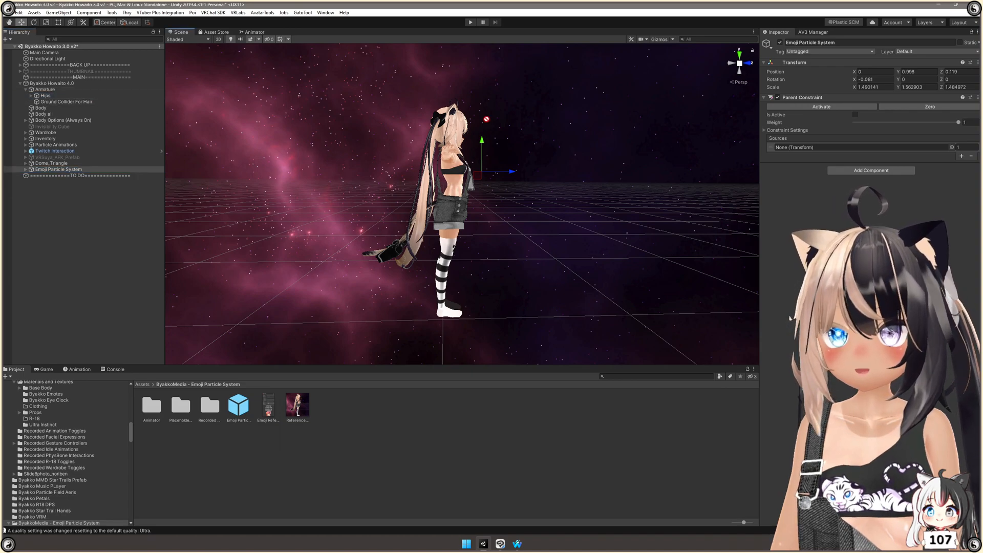
drag(706, 138, 802, 145)
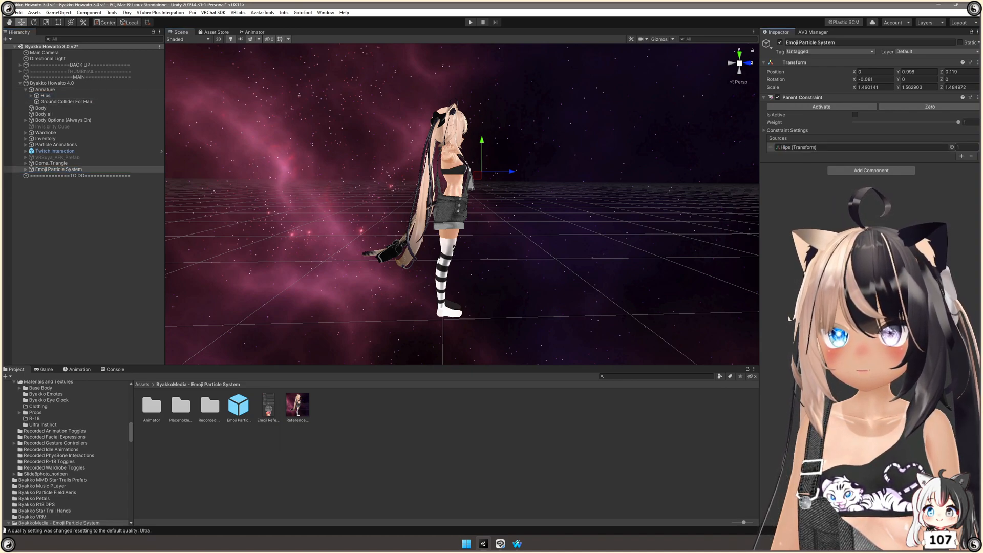
click(821, 107)
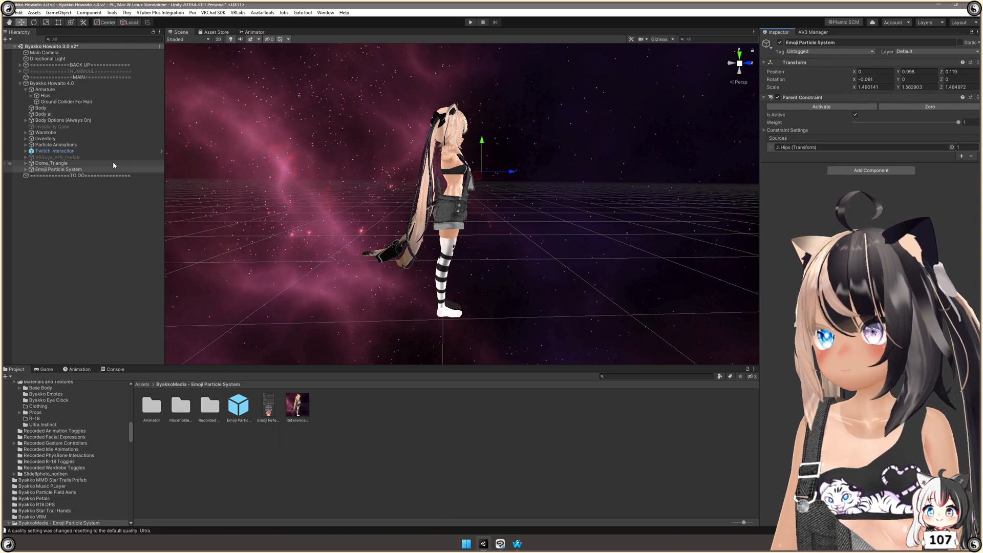
Expand Emoji Particle System in the hierarchy and examine its numbered particle emitters, from 01 to 14
click(63, 169)
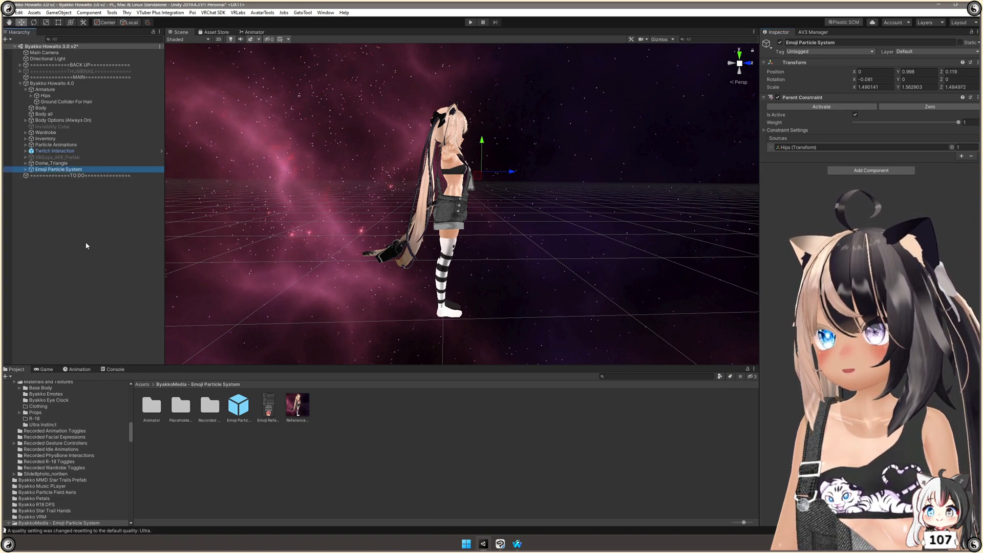
key(Right)
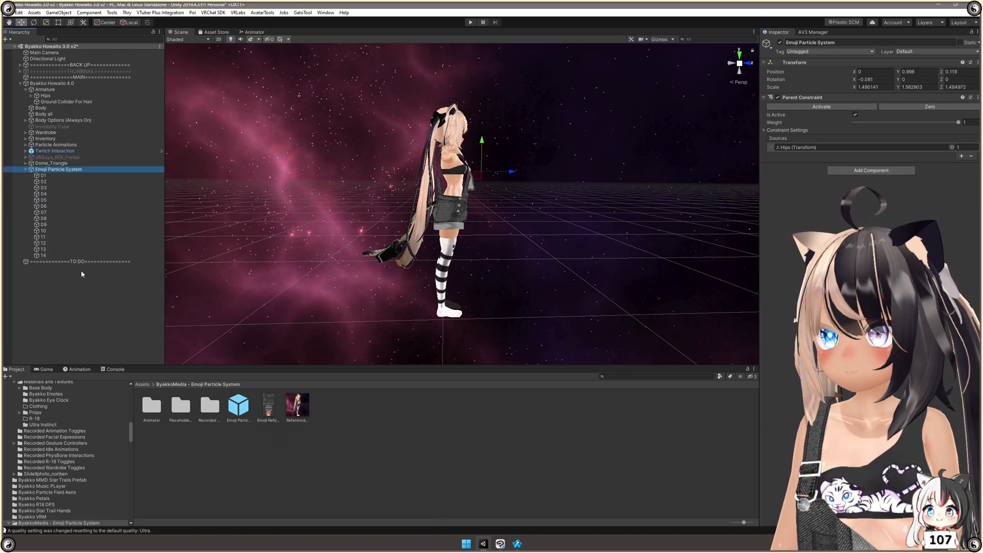
click(73, 178)
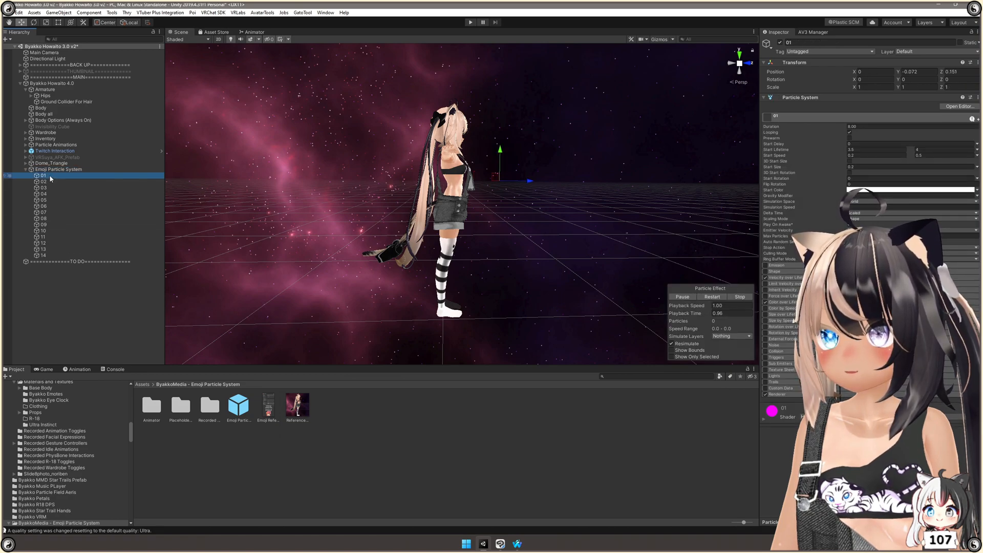
click(50, 256)
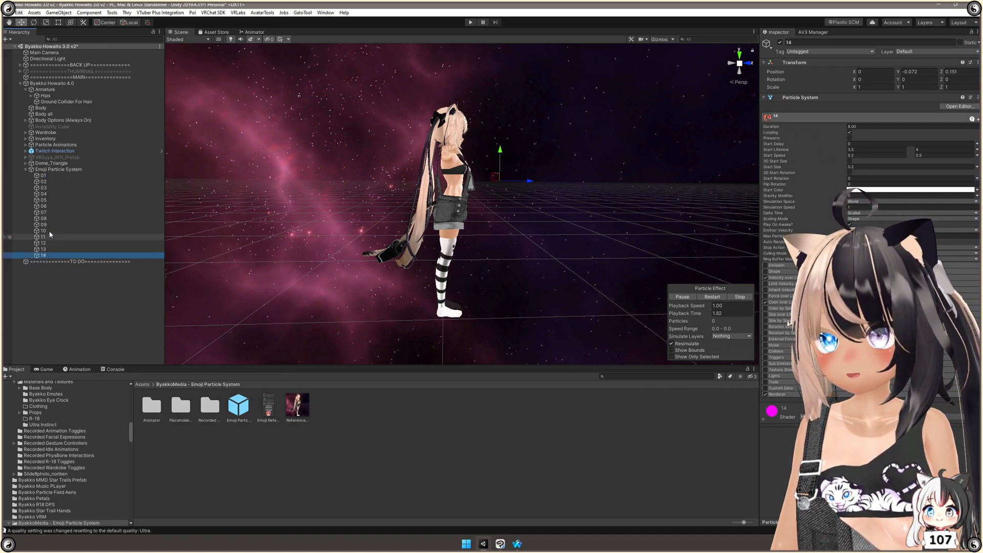
click(50, 174)
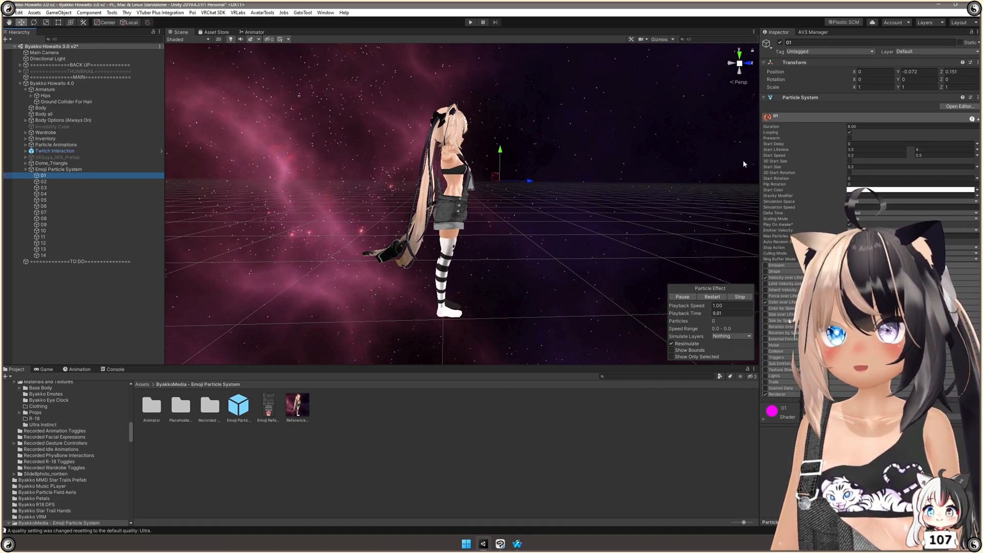
click(44, 183)
click(54, 175)
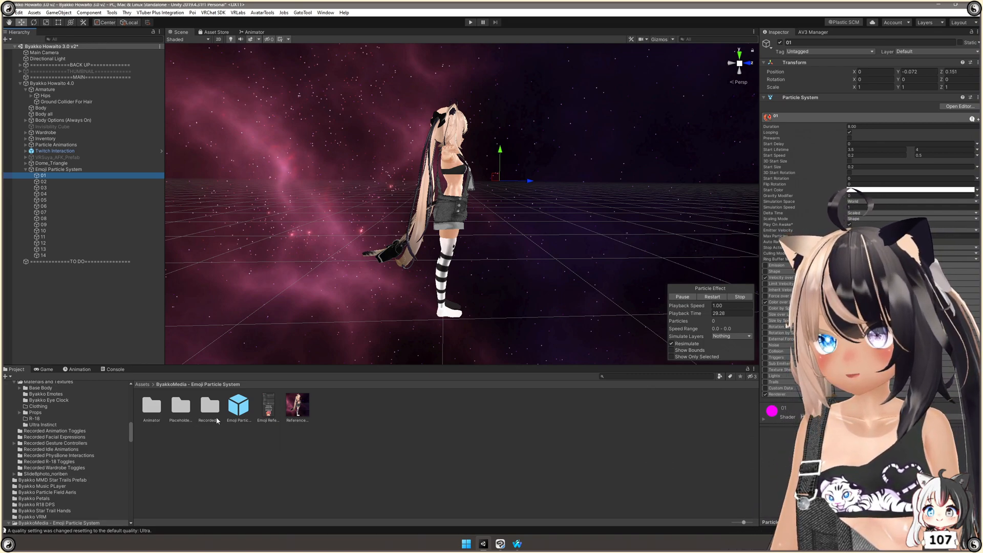
Set the shader of emitter 01's material to Sunao Shader/Transparent and locate its main texture in the project
click(871, 417)
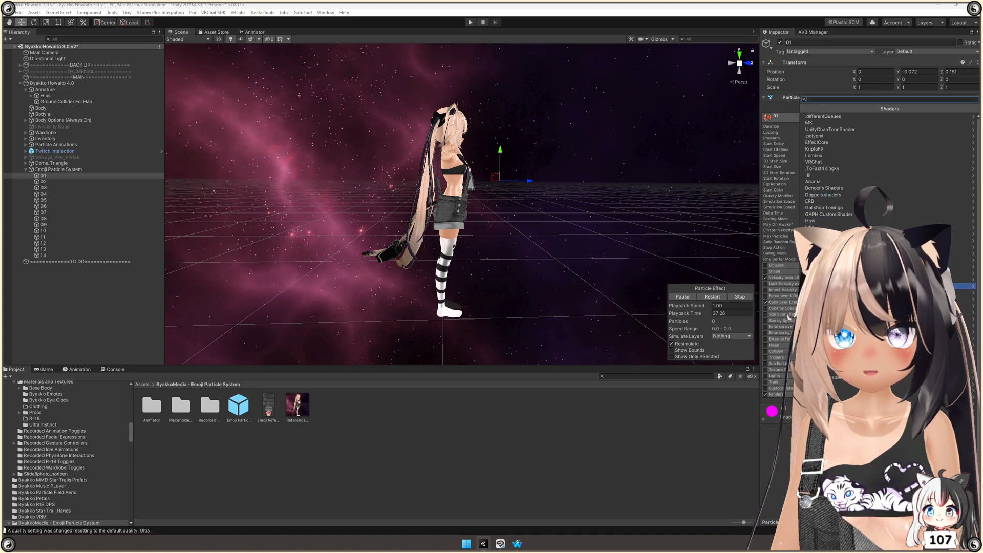
click(830, 260)
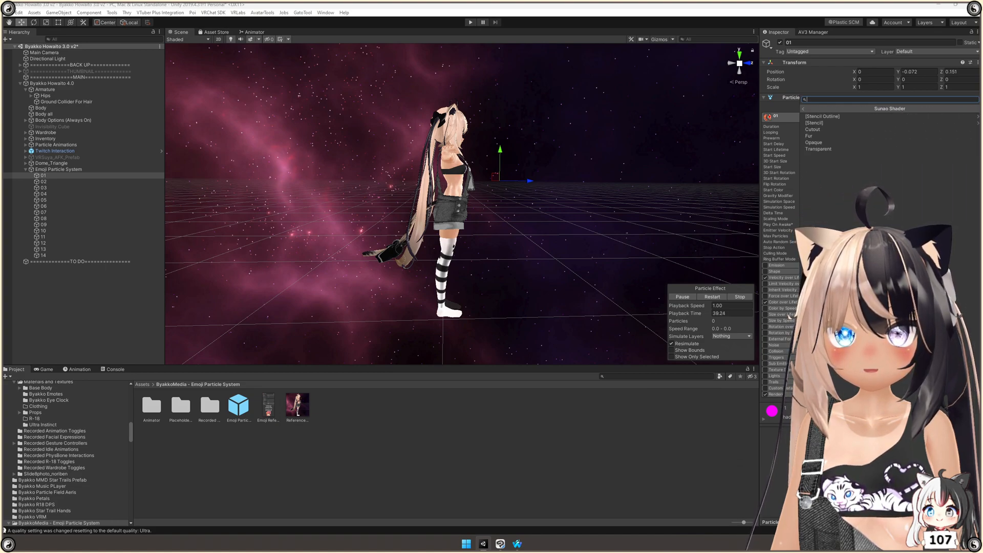
click(820, 149)
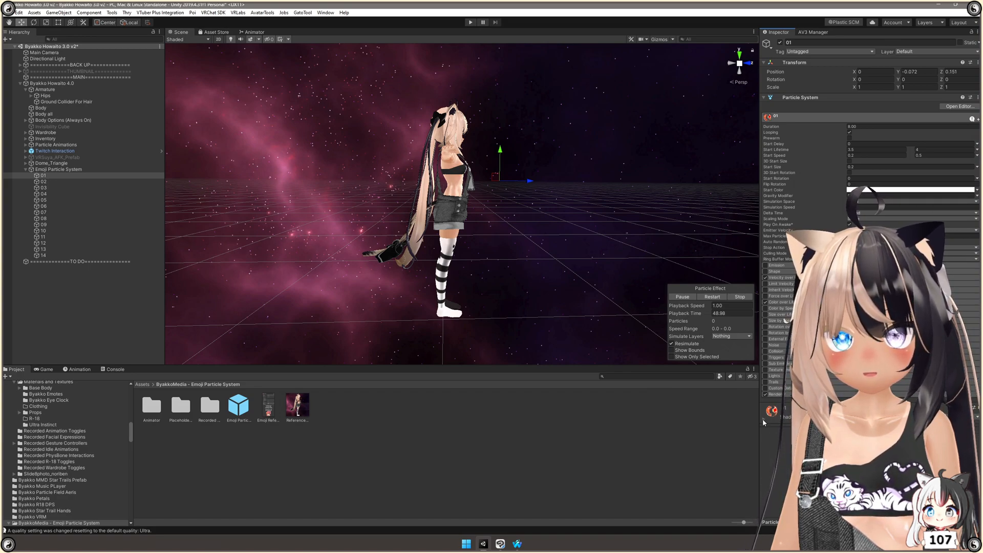
scroll(763, 419, down, 5)
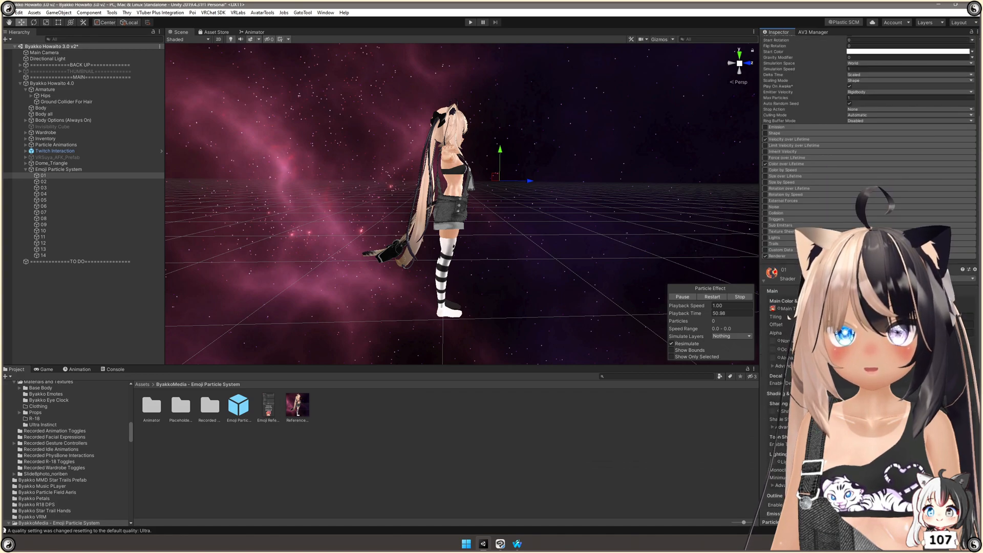
click(773, 308)
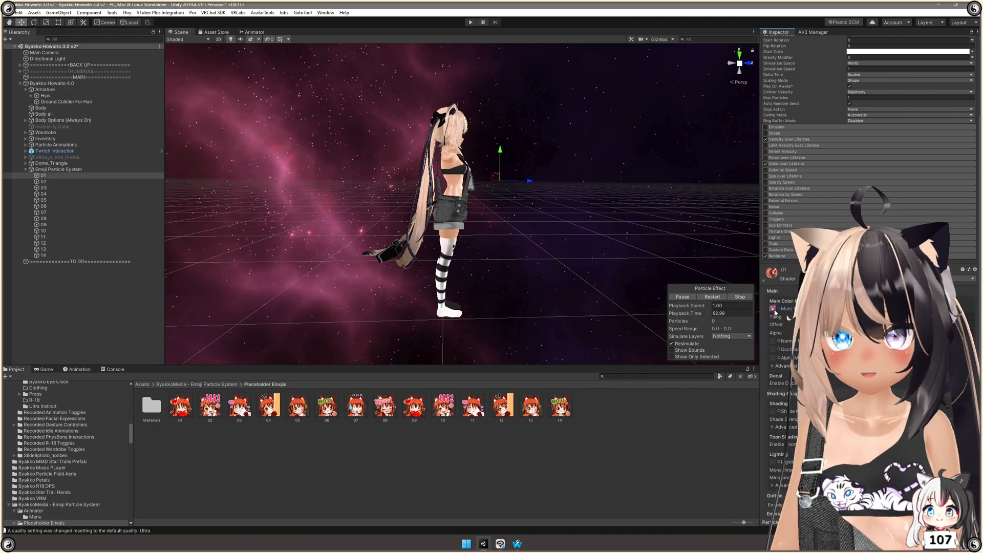
Set the shader of all 14 materials in Placeholder Emojis > Materials to Sunao Shader/Transparent at once
click(58, 182)
click(51, 187)
click(50, 194)
click(51, 182)
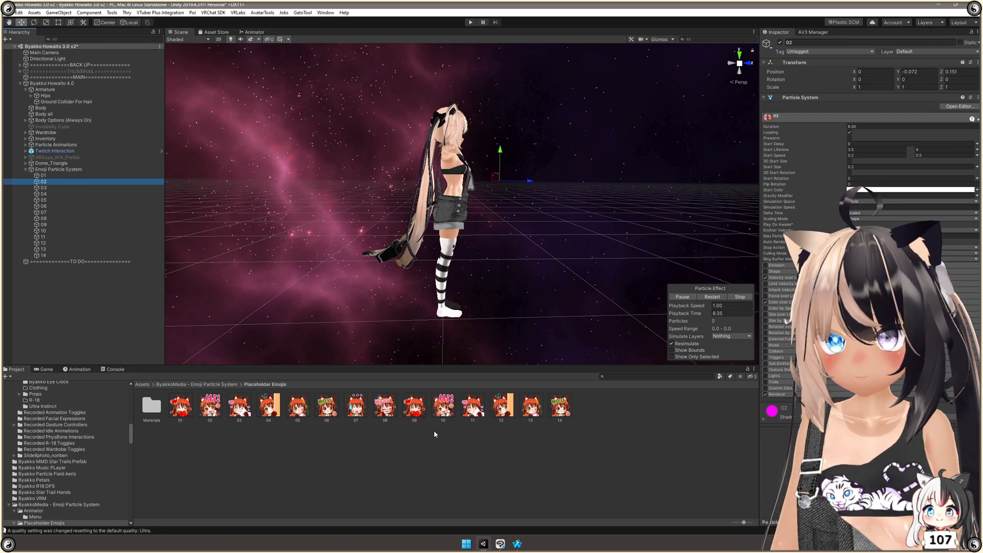
double_click(152, 405)
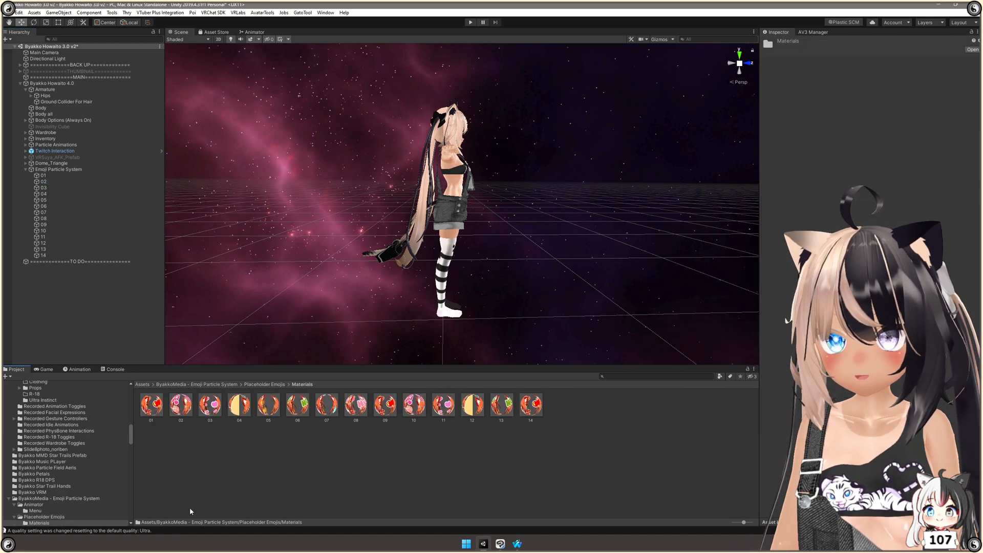
click(151, 406)
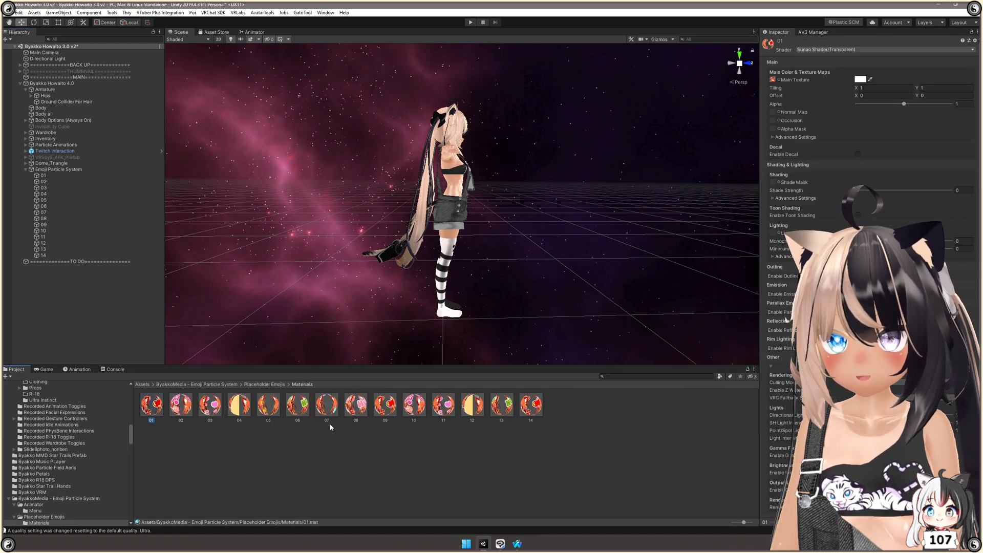
shift+click(538, 407)
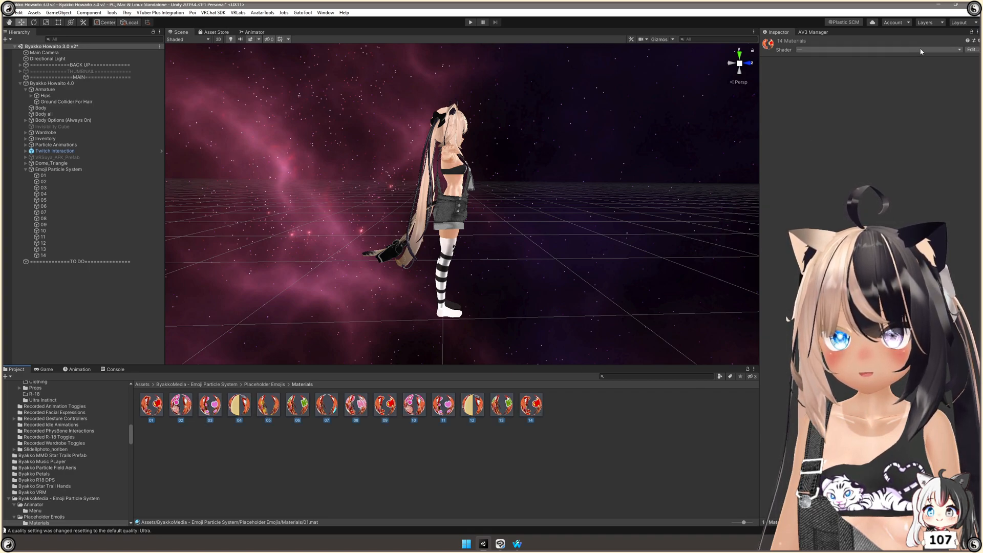
click(960, 49)
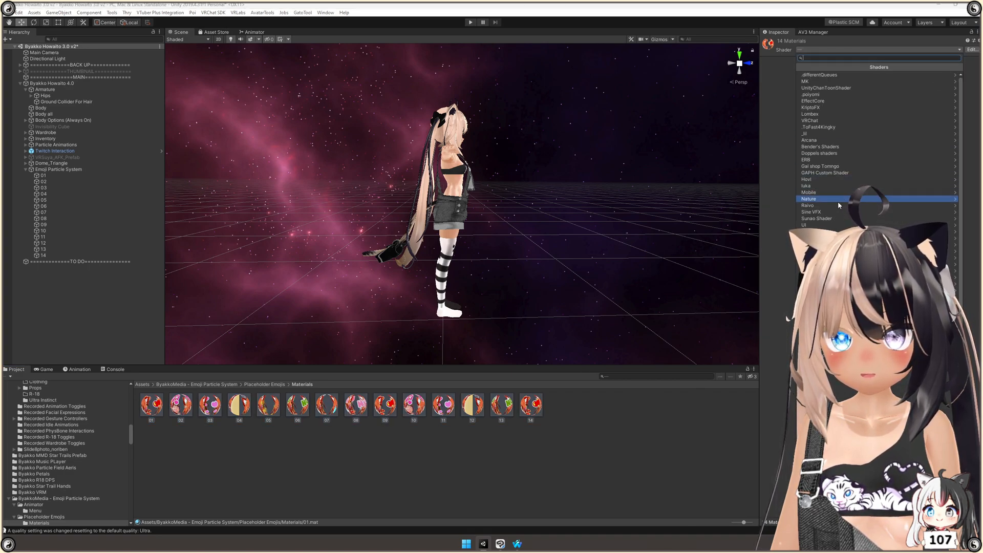
click(823, 216)
click(826, 107)
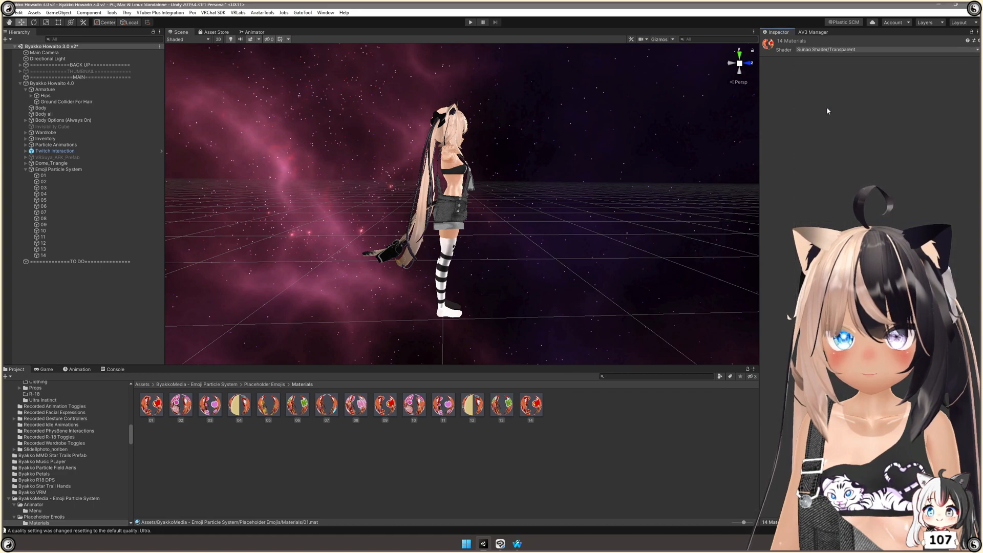
Go through the emitters between 01 and 08 to check the material each one uses
click(69, 213)
key(Down)
key(Down)
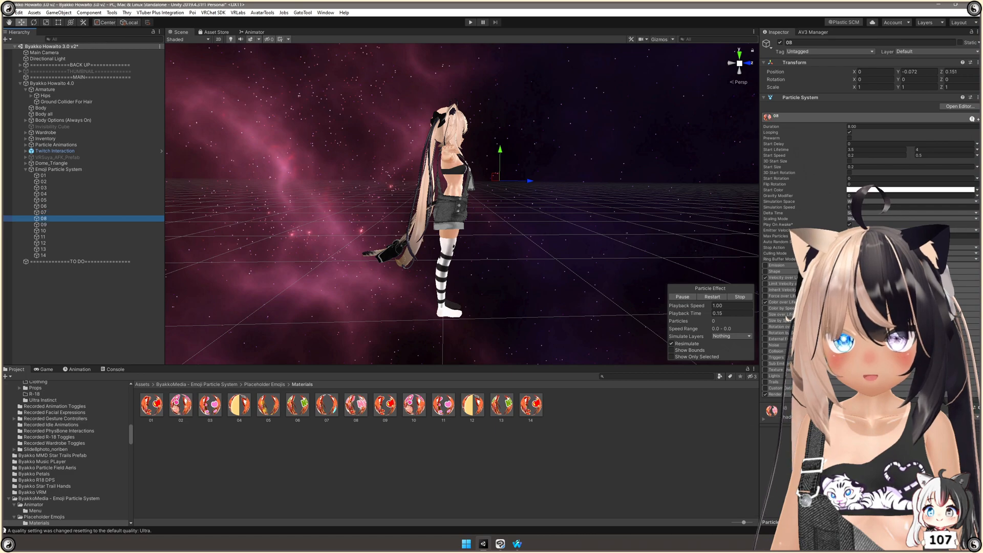
key(Up)
key(Up)
key(Up)
key(Up)
key(Up)
key(Up)
key(Up)
key(Up)
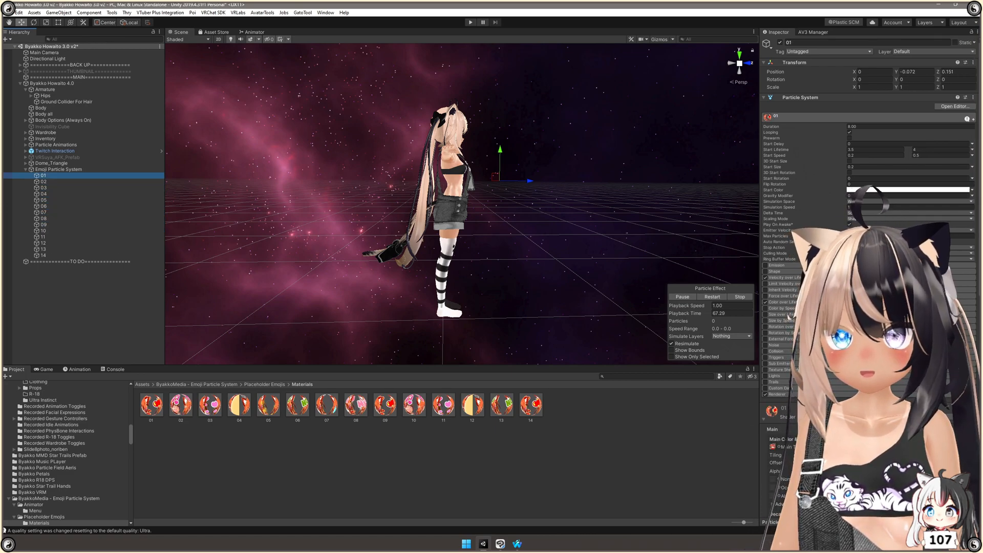
key(Down)
key(Up)
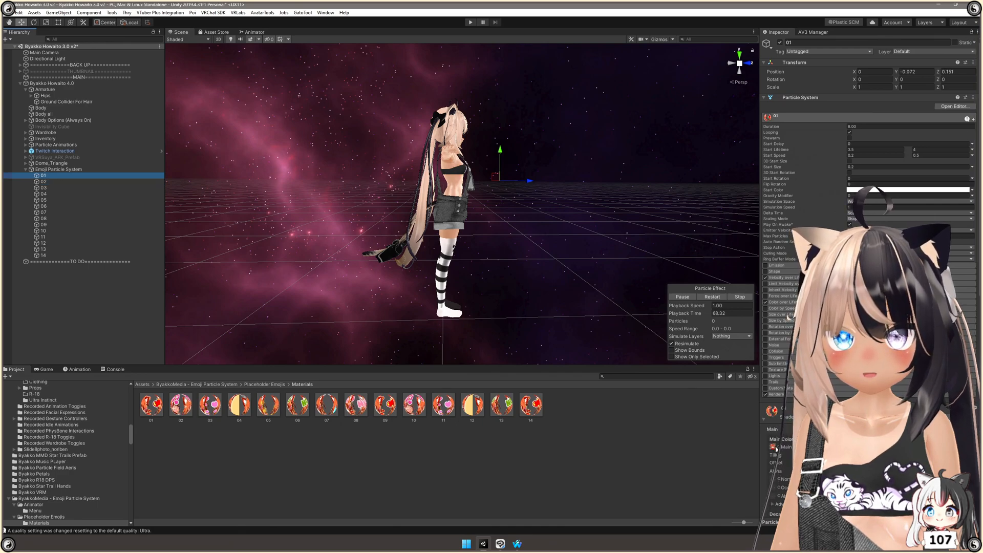
key(Down)
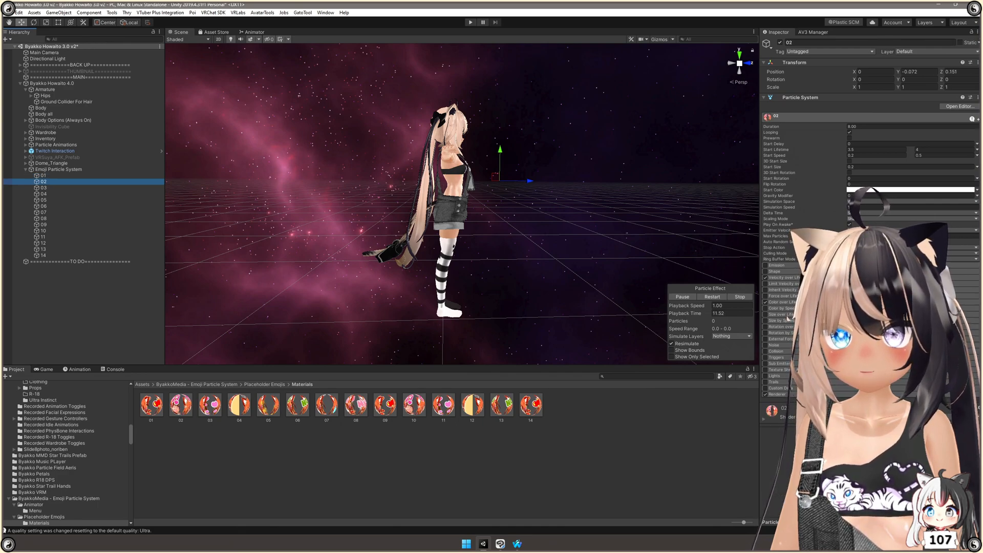
key(Up)
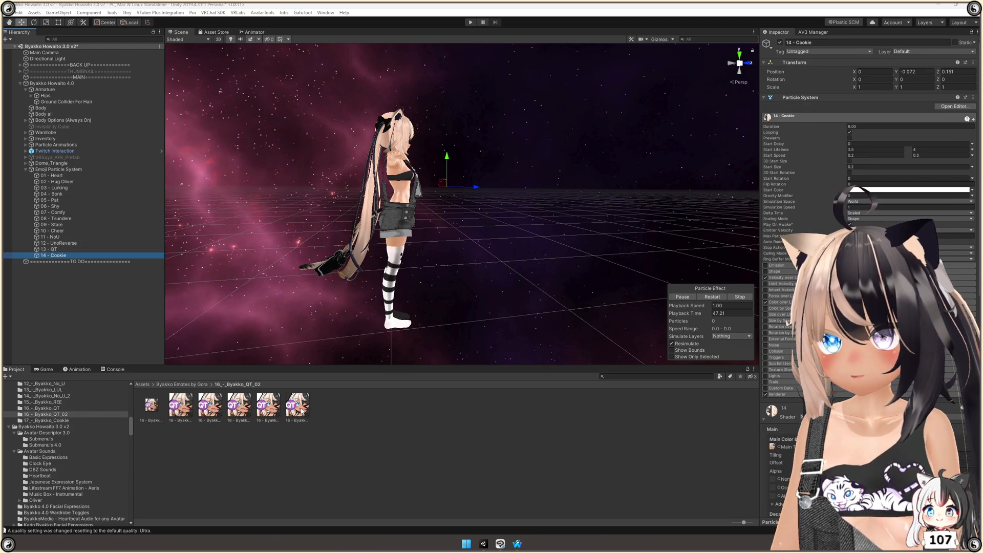
Locate the main texture of emitter 14 - Cookie, enable Alpha Is Transparency in its import settings, and apply
click(773, 447)
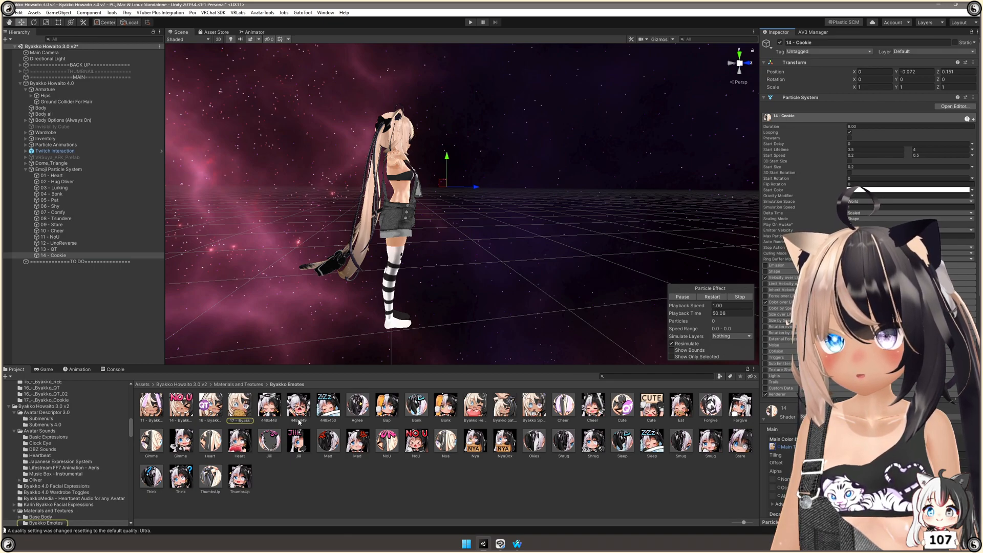
click(240, 404)
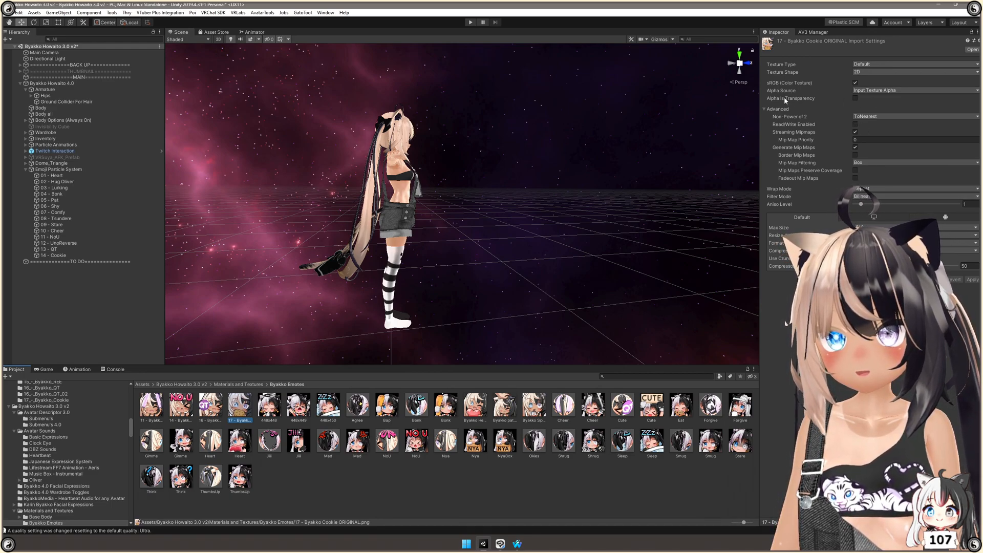
click(856, 98)
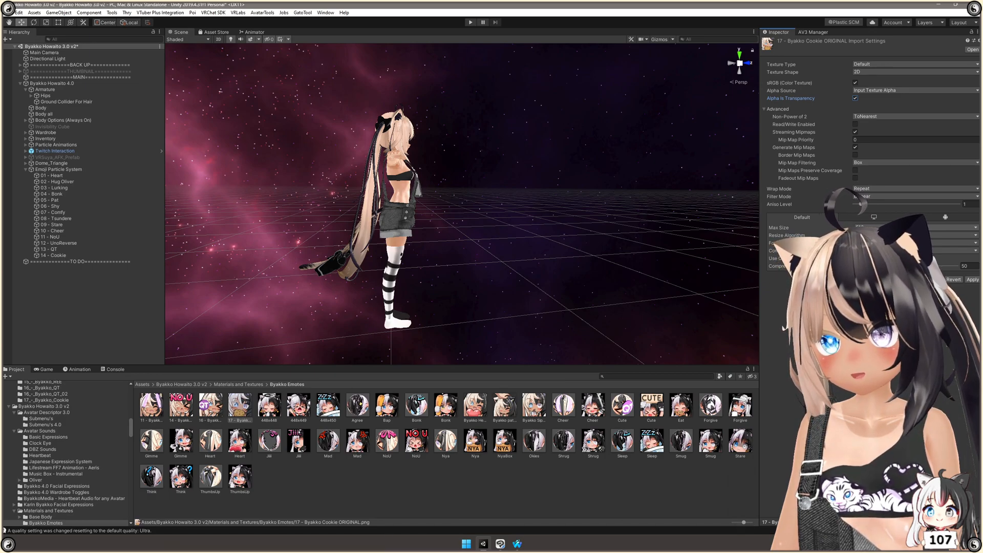
click(916, 228)
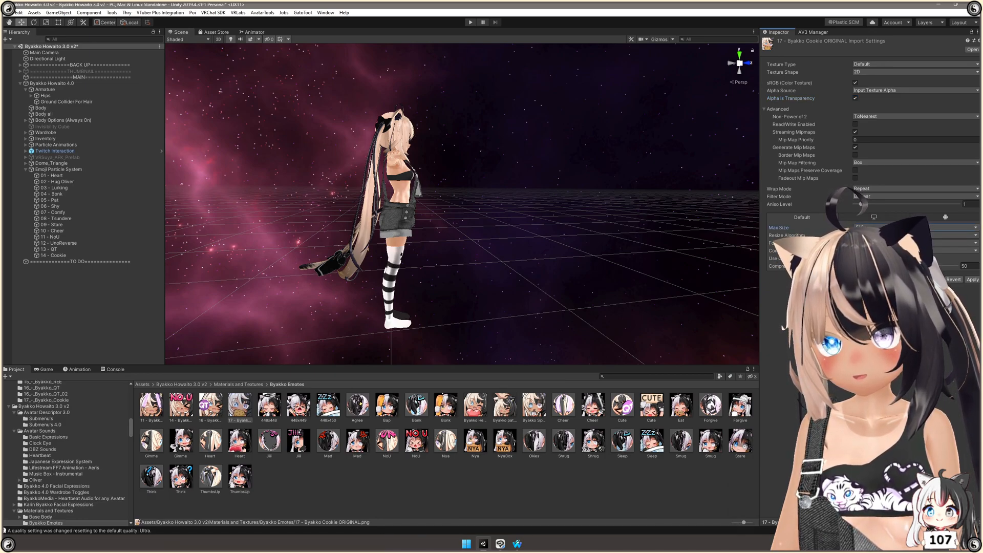
click(917, 251)
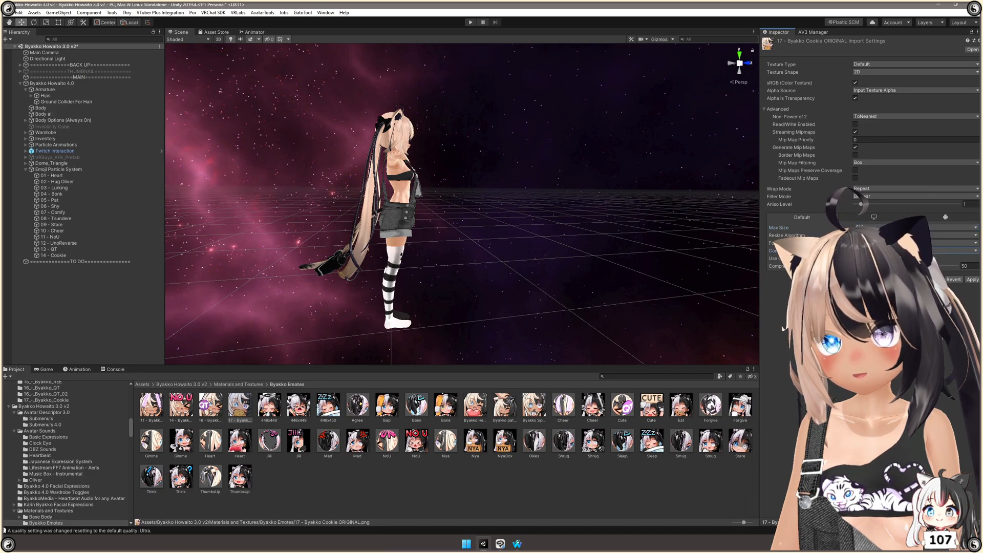
click(977, 281)
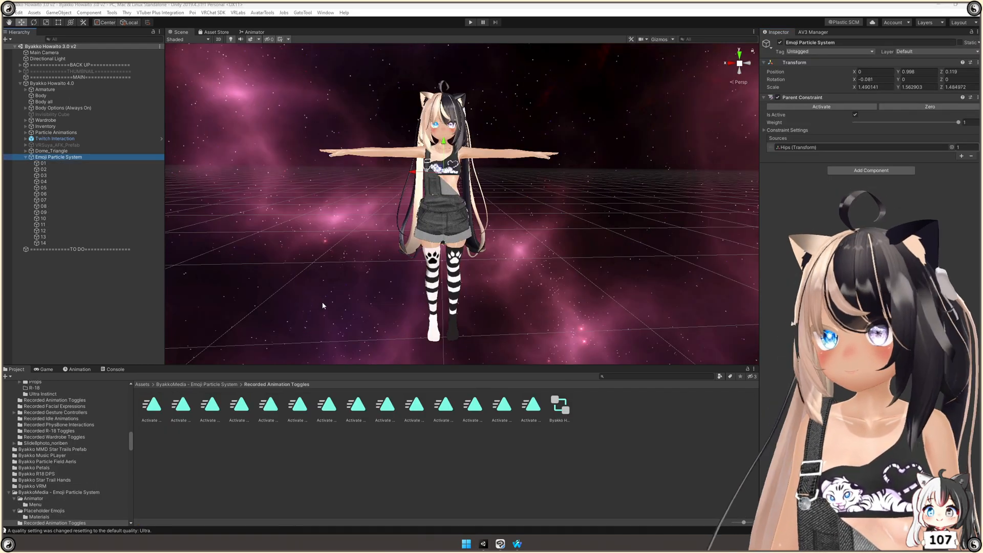
Review Emoji Particle System and step through its numbered child emitters, returning to 01
click(54, 163)
click(67, 158)
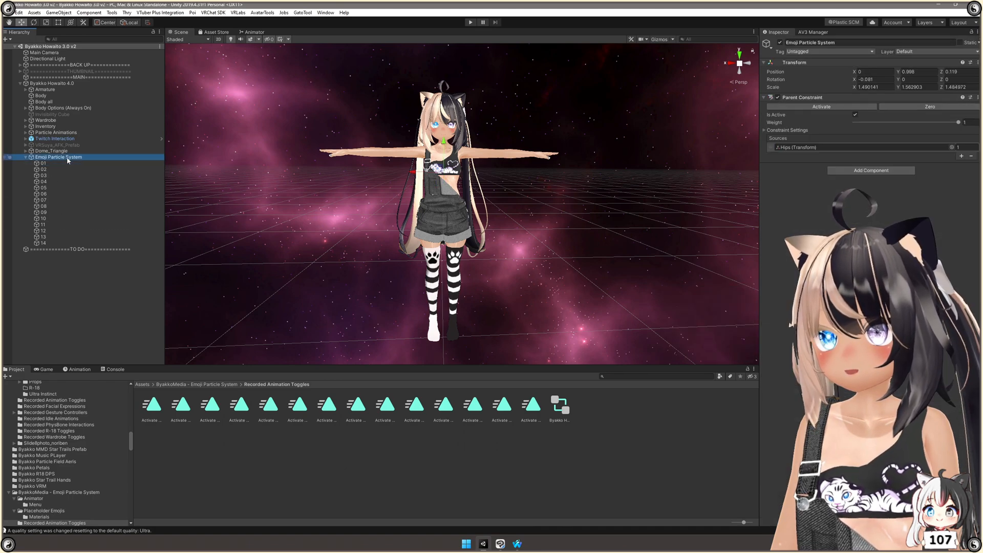
click(72, 163)
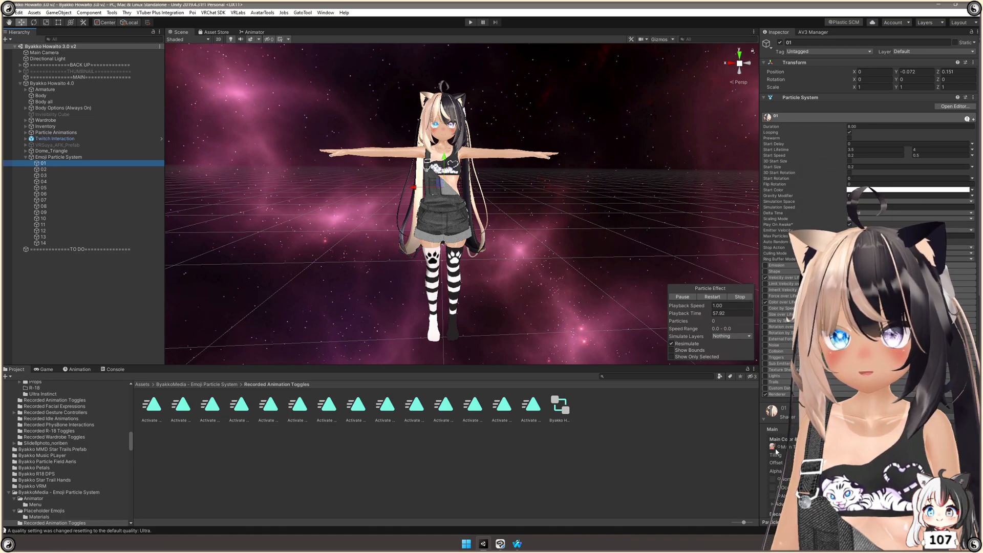
click(53, 157)
click(25, 157)
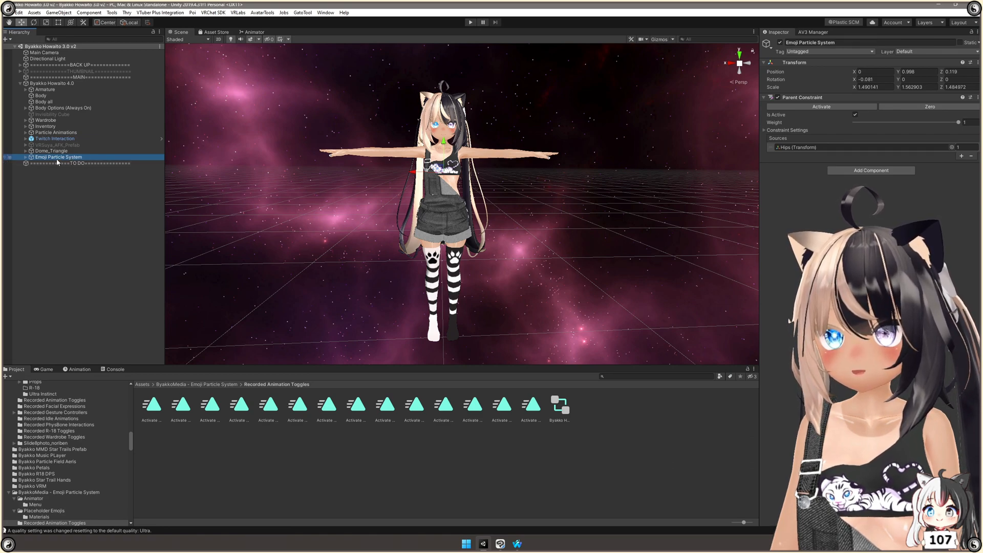
key(Right)
key(Down)
key(Down)
key(Down)
key(Down)
key(Down)
key(Down)
key(Down)
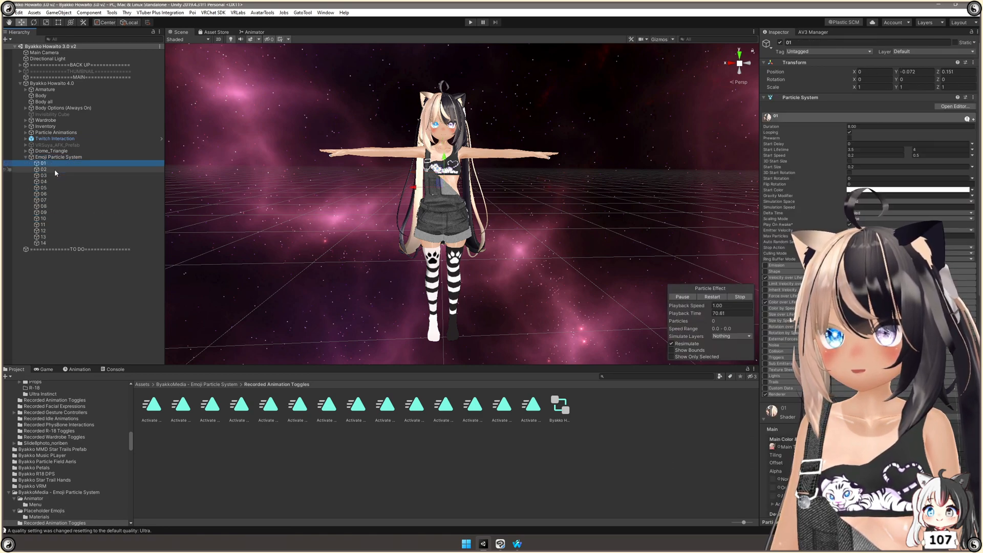
key(Down)
key(Down)
key(Down)
key(Up)
key(Up)
key(Up)
key(Up)
key(Up)
key(Up)
key(Up)
key(Up)
key(Up)
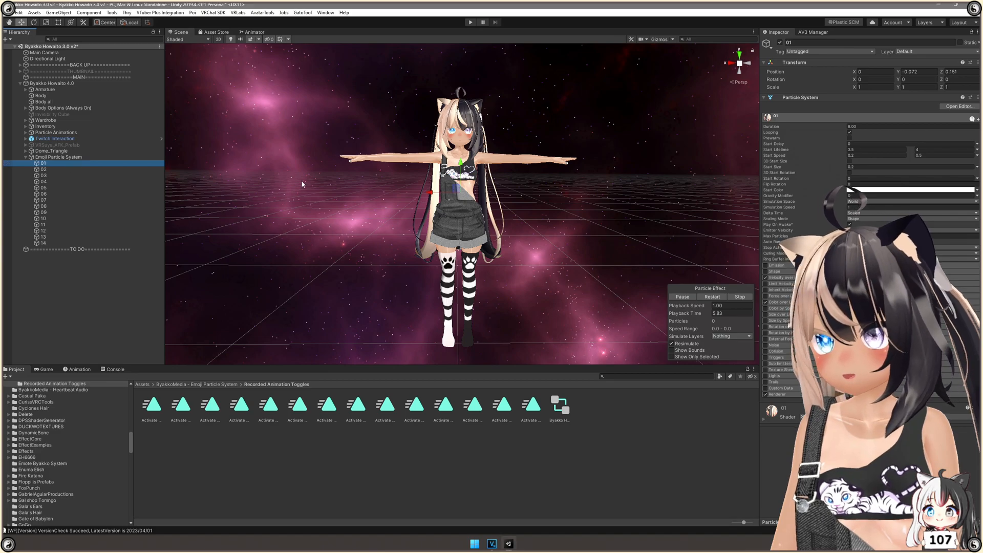
Open the name of emitter 01 for editing, expand its material, and locate the material's main texture in the project
key(F2)
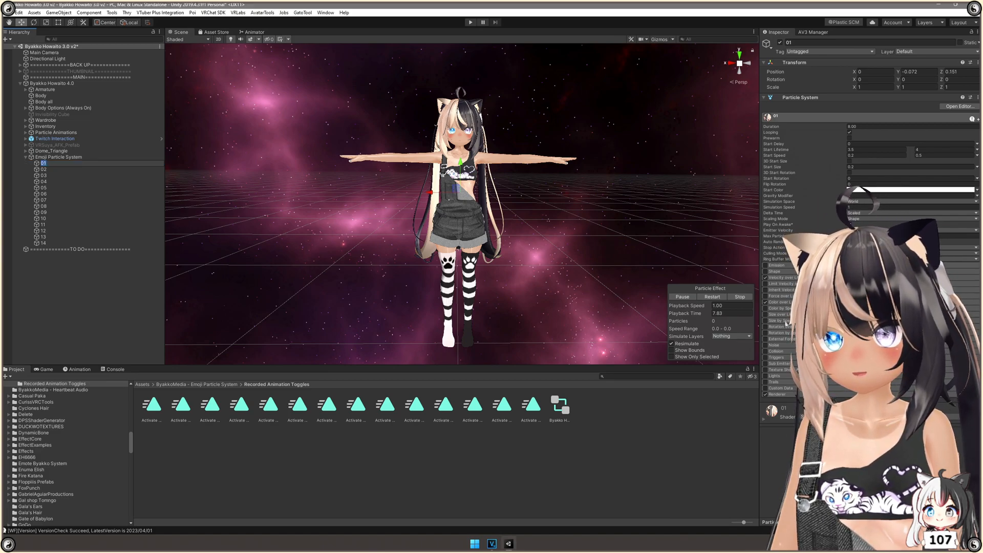
click(764, 420)
click(773, 446)
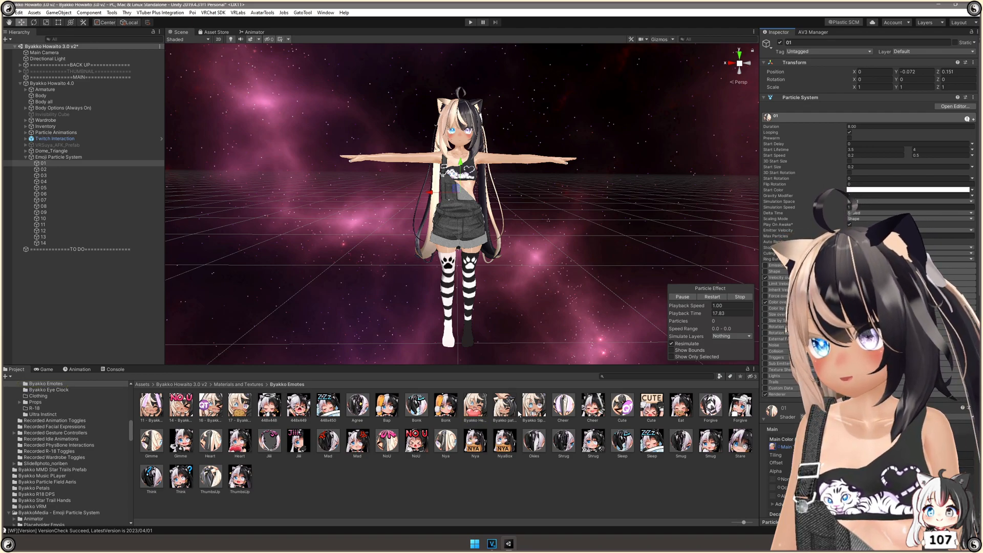
Check the import settings of the Byakko Heart Original texture in the Byakko Emotes folder
click(475, 413)
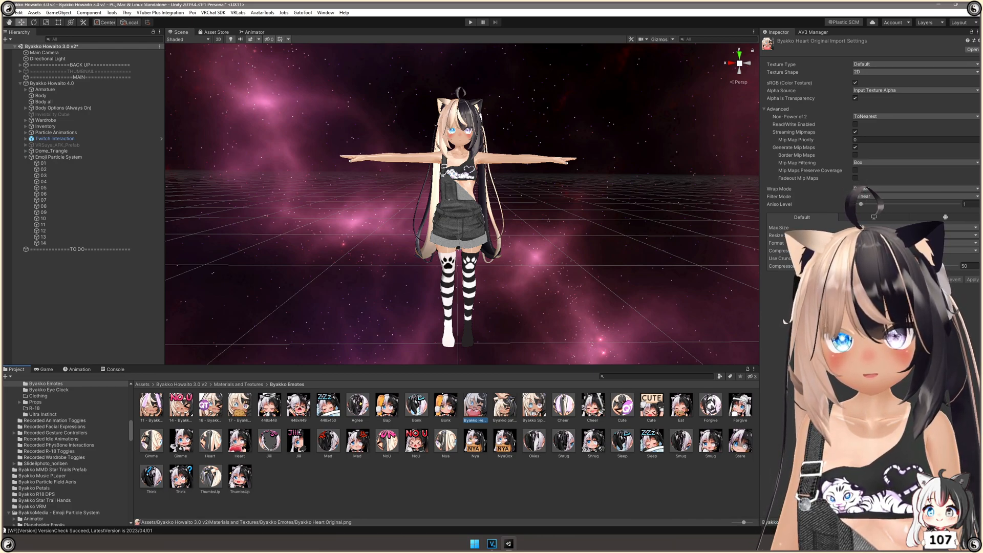
drag(982, 58, 482, 26)
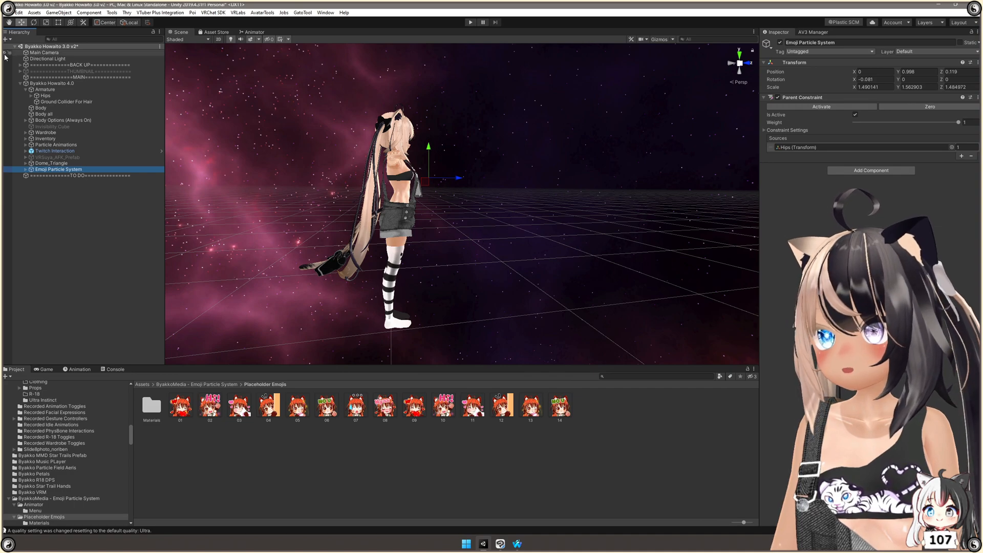
Locate the expressions menu referenced by the Byakko Howaito 4.0 avatar descriptor and open MENU-BYAKKO-4.0
click(80, 85)
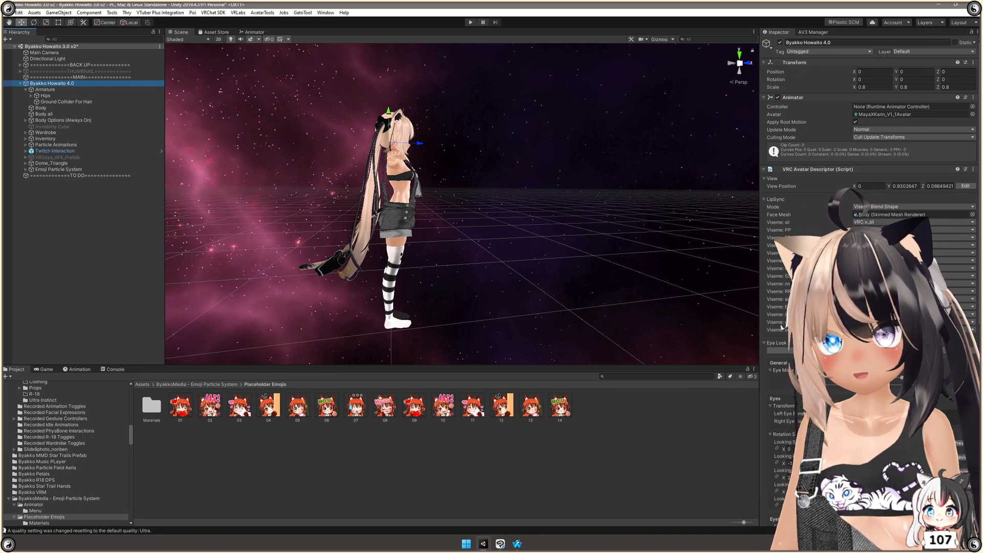
scroll(785, 323, down, 10)
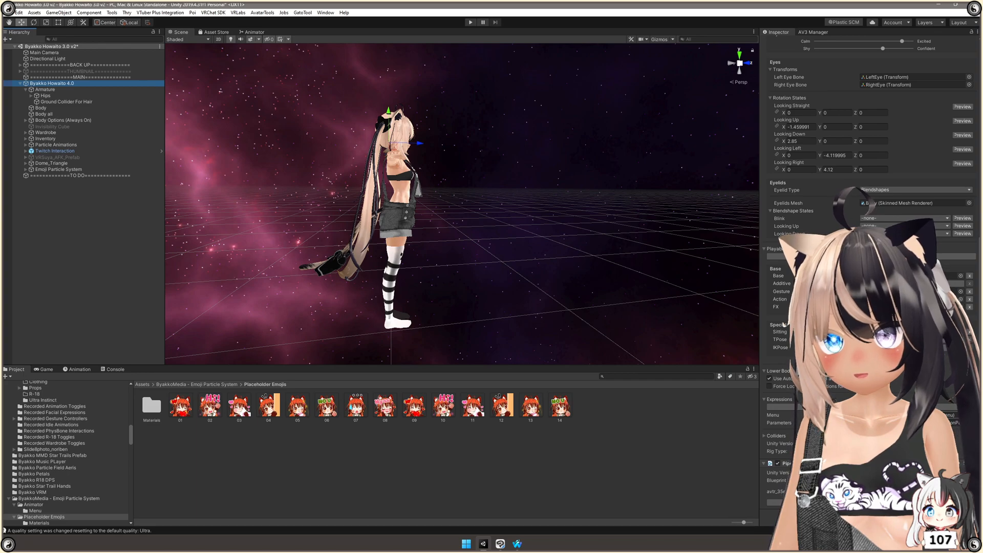
click(903, 415)
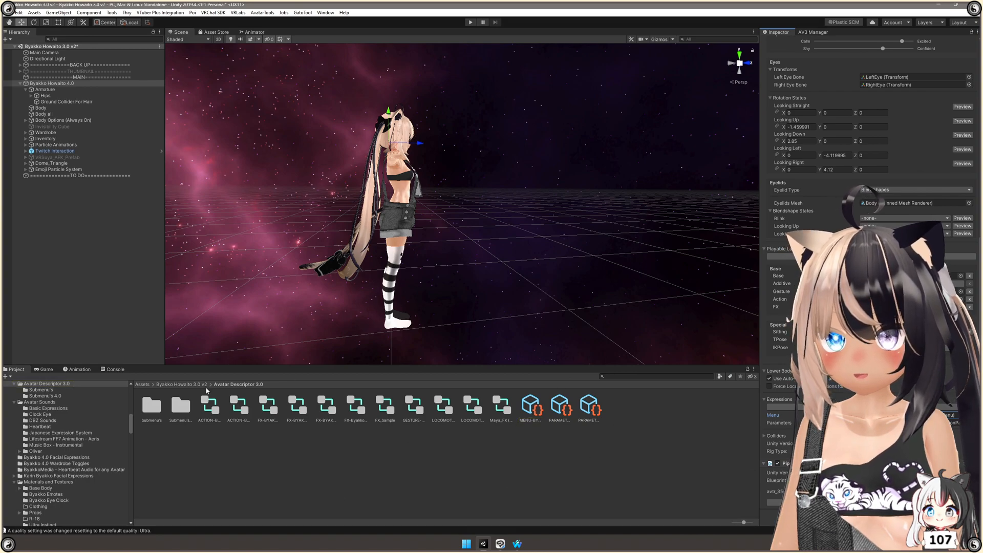
click(529, 410)
Examine the existing controls in MENU-BYAKKO-4.0, from the wardrobe and inventory entries to AFK Mode
scroll(882, 76, up, 5)
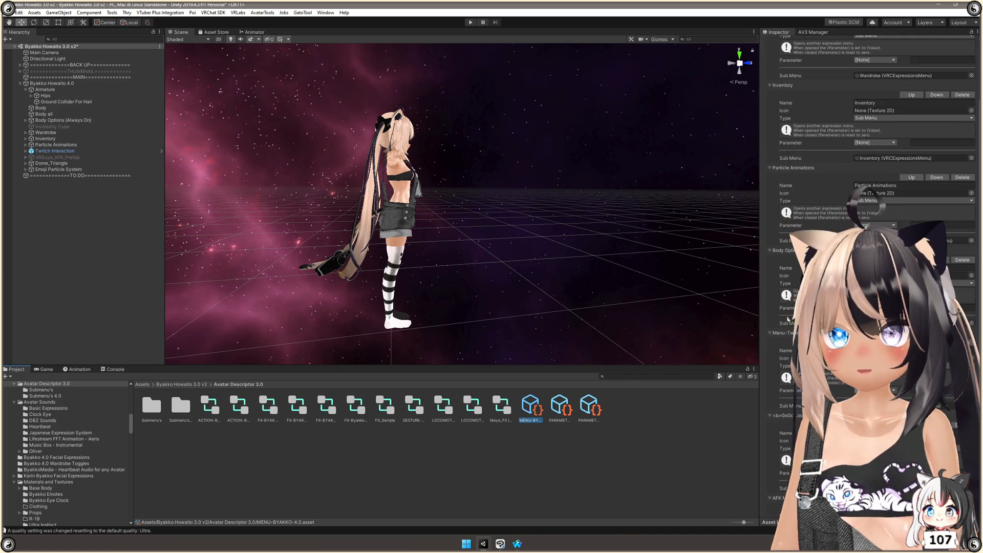
scroll(785, 325, down, 5)
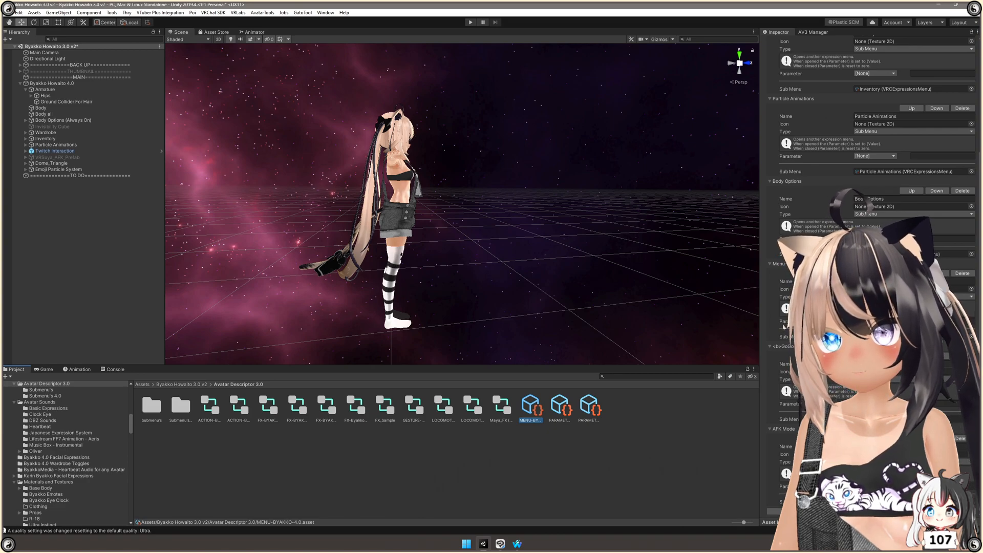
scroll(785, 325, up, 5)
scroll(789, 320, down, 5)
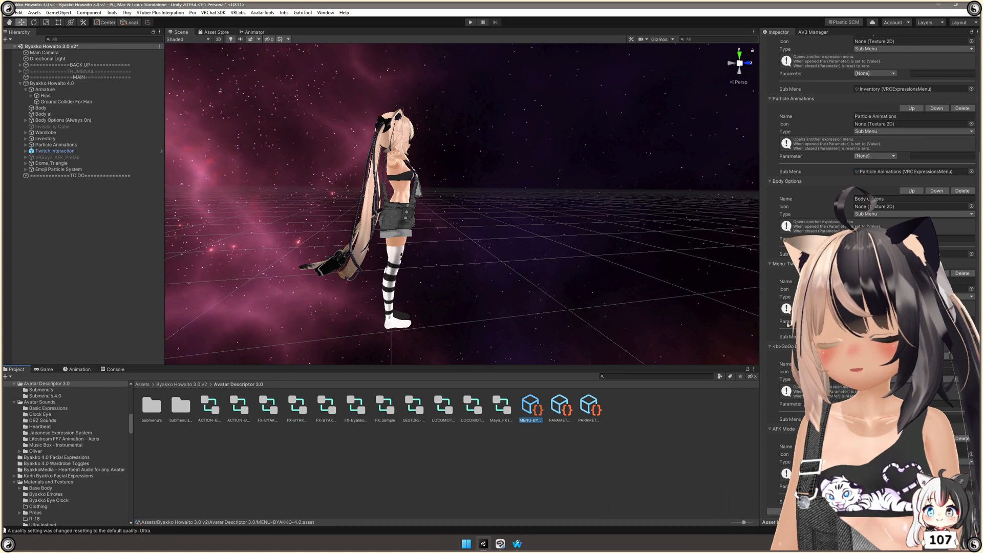
scroll(788, 325, up, 5)
scroll(789, 322, down, 5)
scroll(788, 321, up, 4)
scroll(789, 320, down, 5)
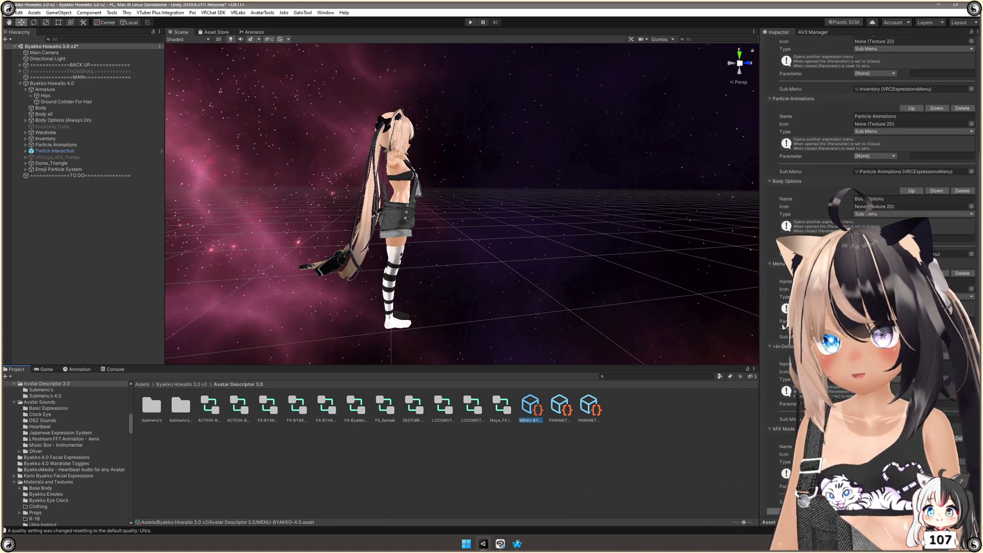
Find the emoji menus and assign Page 1 Emojis as the sub menu of the emoji particle control in MENU-BYAKKO-4.0
scroll(789, 319, down, 3)
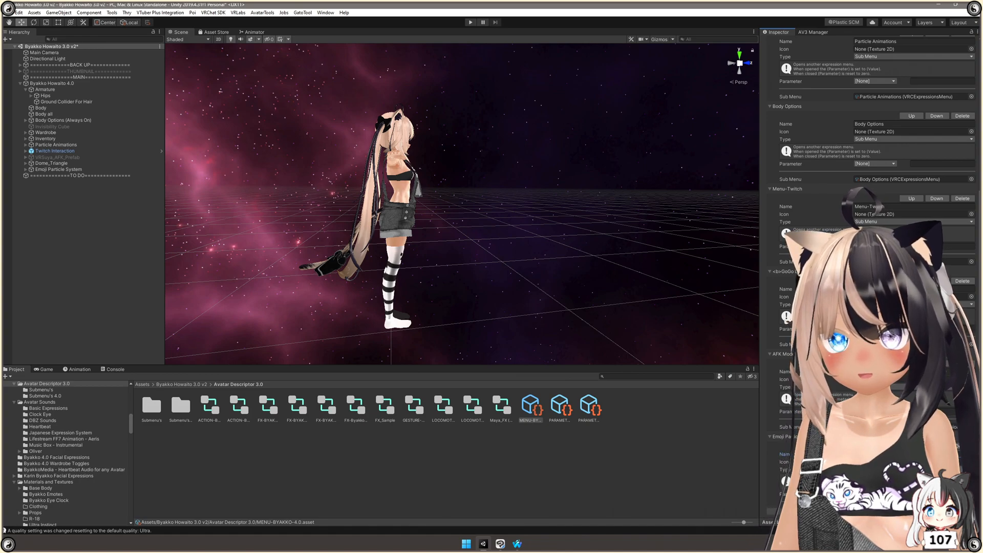
scroll(787, 320, down, 1)
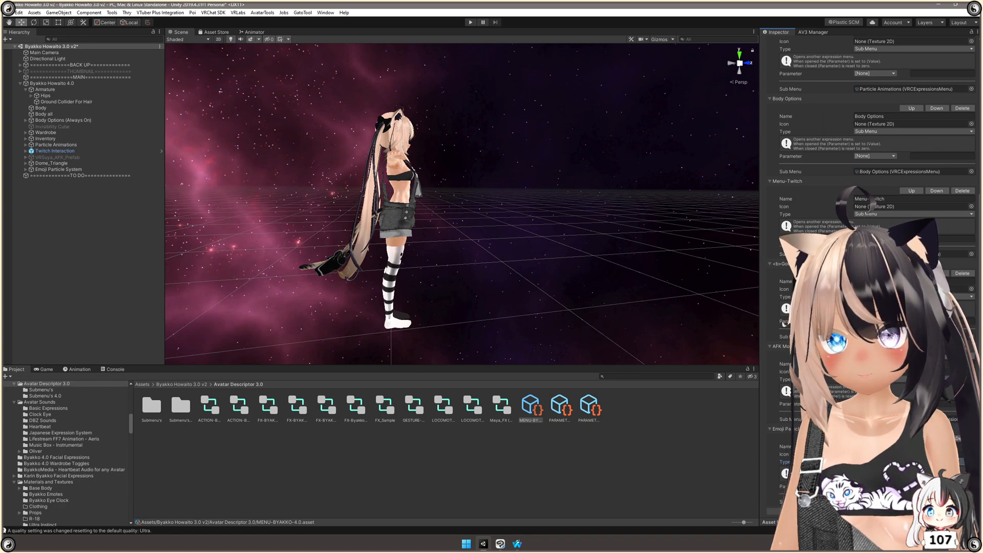
click(971, 502)
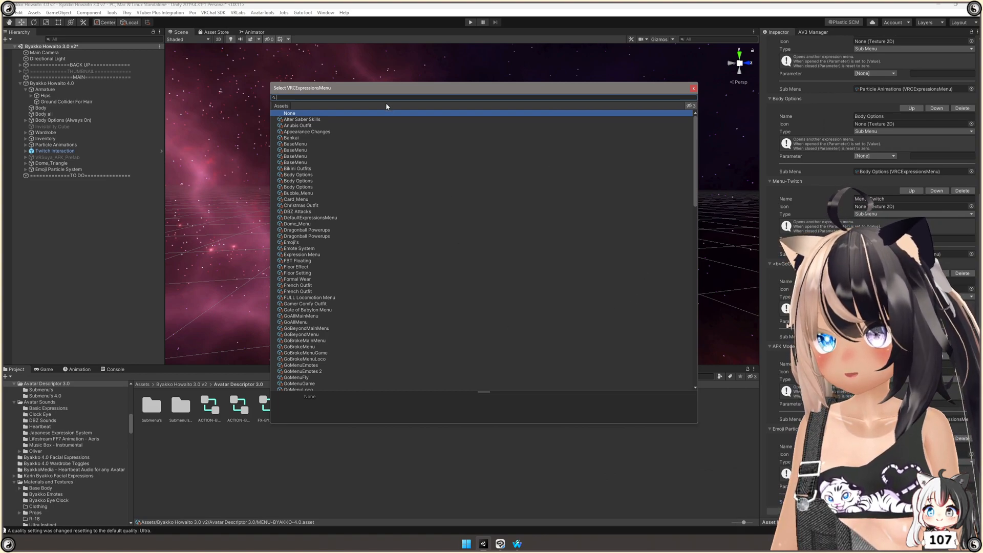
text(emoji)
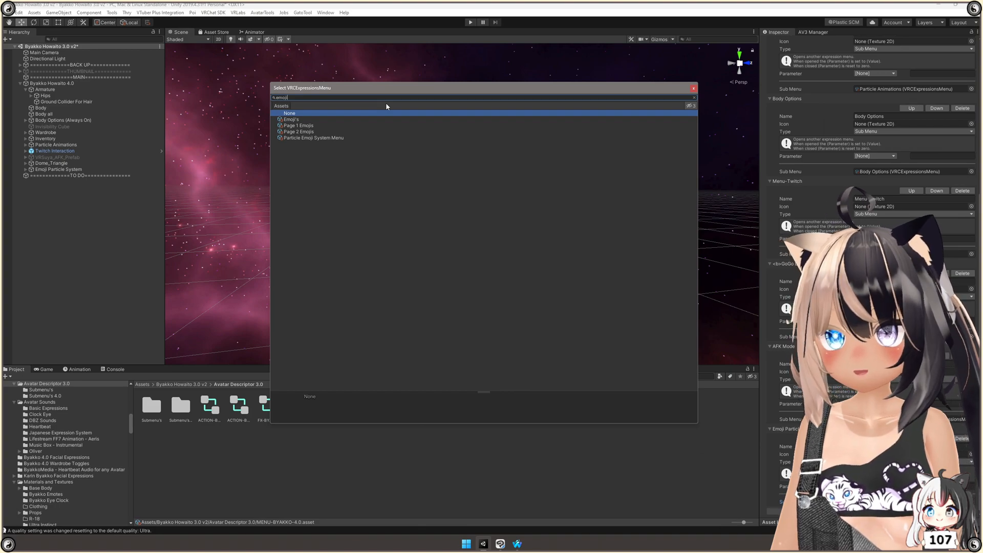
click(318, 126)
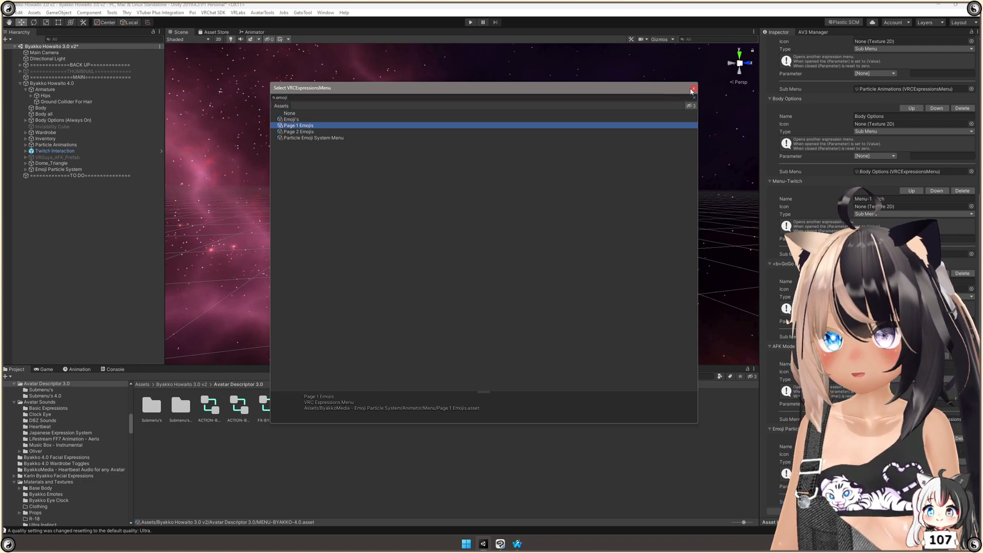
click(693, 88)
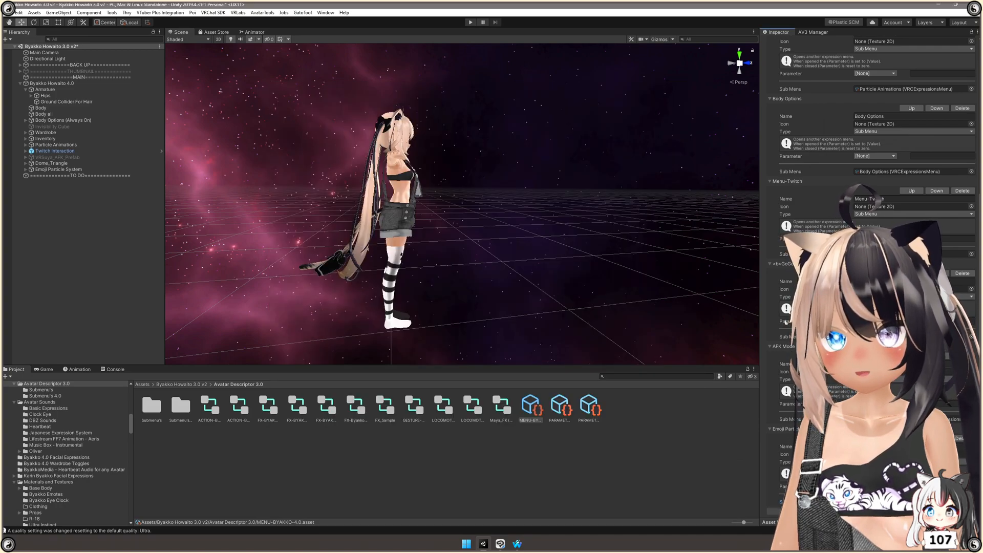
Locate the assigned Page 1 Emojis menu in the project and review its More and emoji toggle controls
click(903, 502)
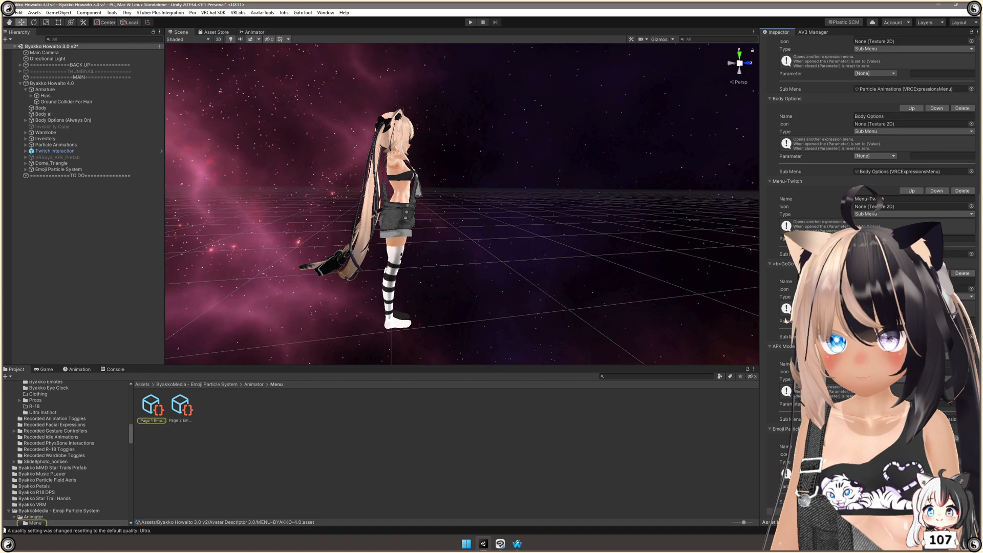
click(151, 407)
scroll(849, 155, down, 1)
scroll(848, 156, up, 3)
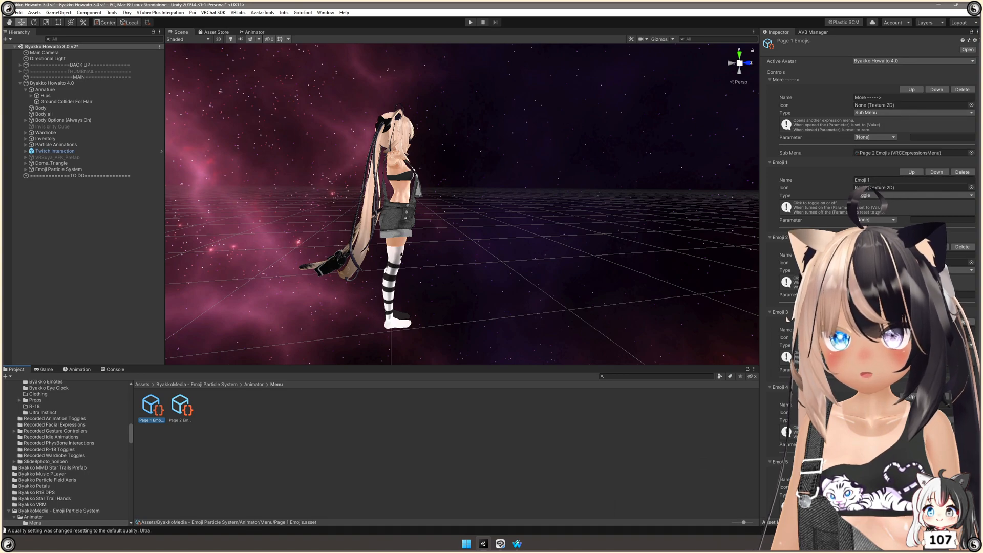
scroll(857, 181, down, 4)
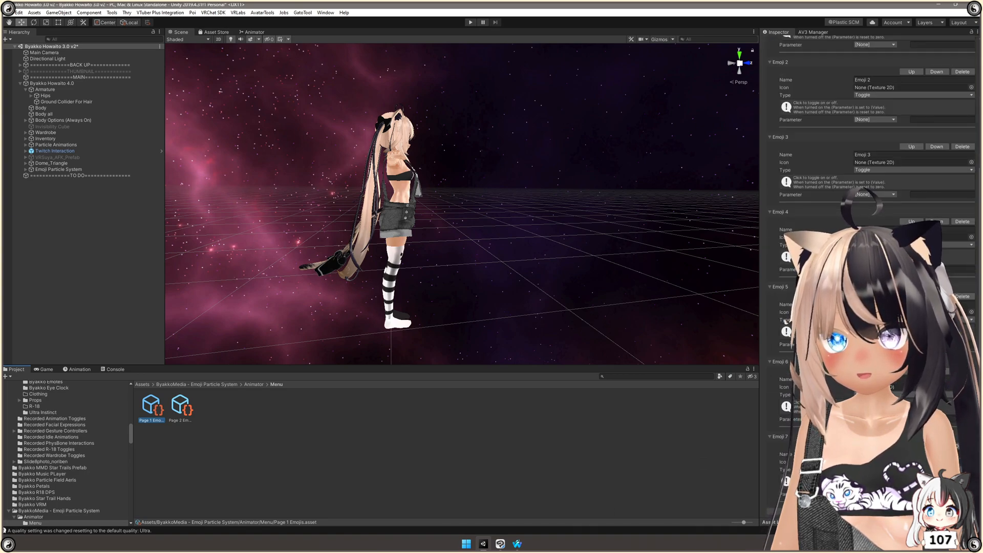
scroll(866, 94, up, 4)
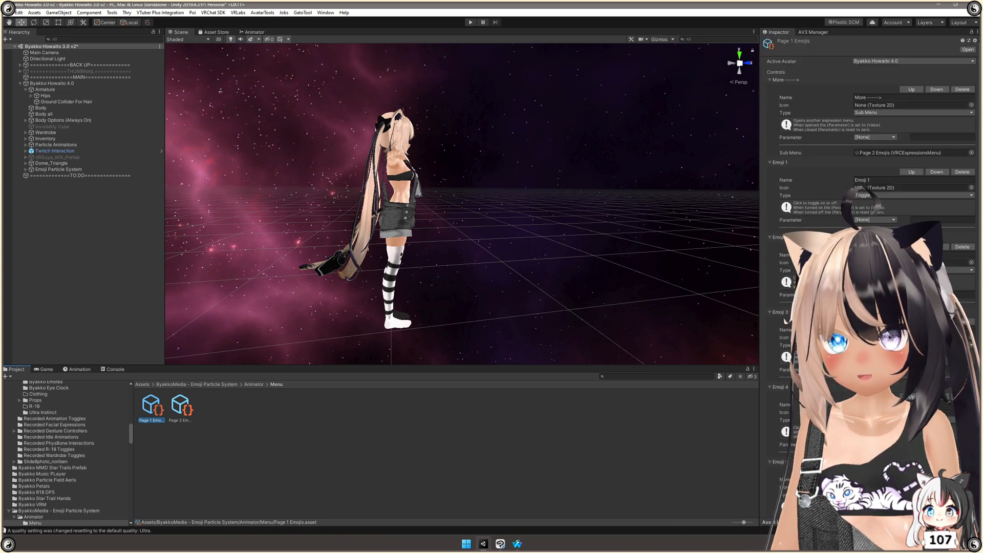
Follow the More control's sub menu to Page 2 Emojis and review its emoji toggles
click(876, 152)
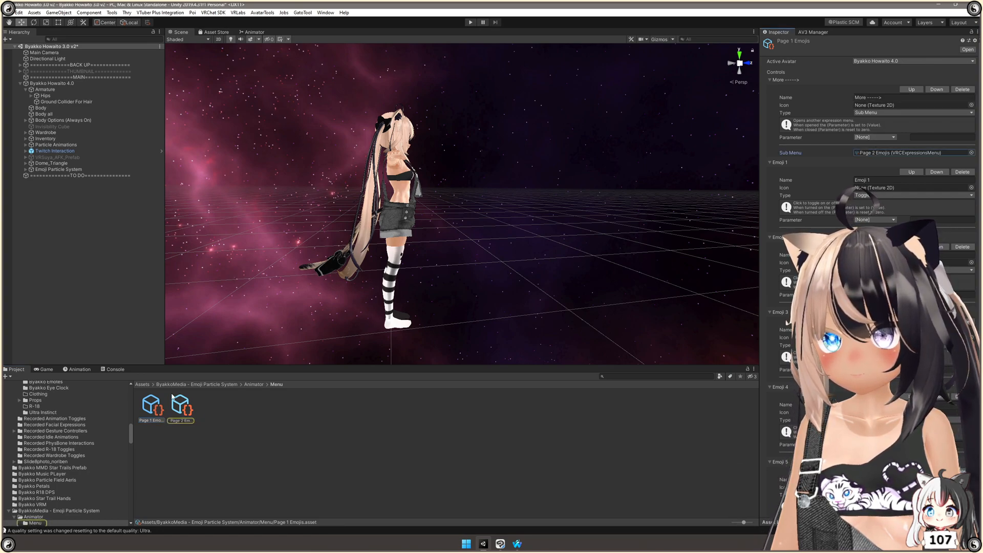
double_click(875, 153)
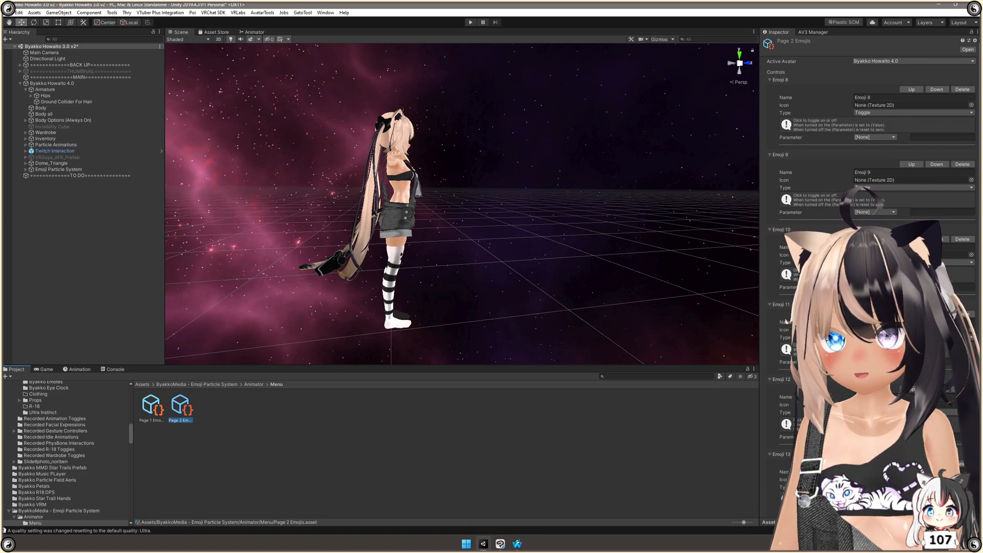
scroll(891, 155, down, 3)
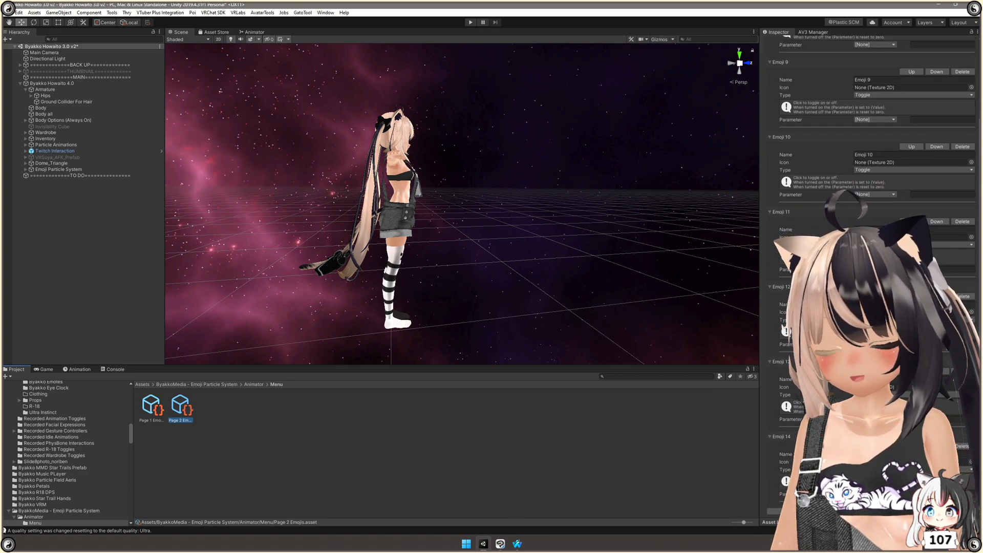
scroll(892, 155, up, 3)
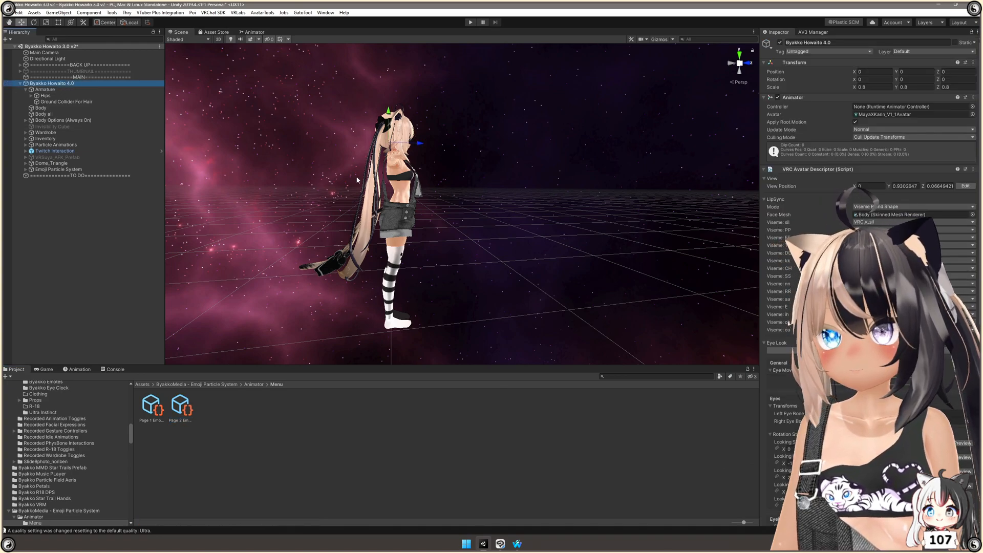
Locate the expression parameters used by the Byakko Howaito 4.0 avatar and review the parameter list in PARAMETERS-BYAKKO-5.0
scroll(883, 220, down, 5)
scroll(883, 221, down, 7)
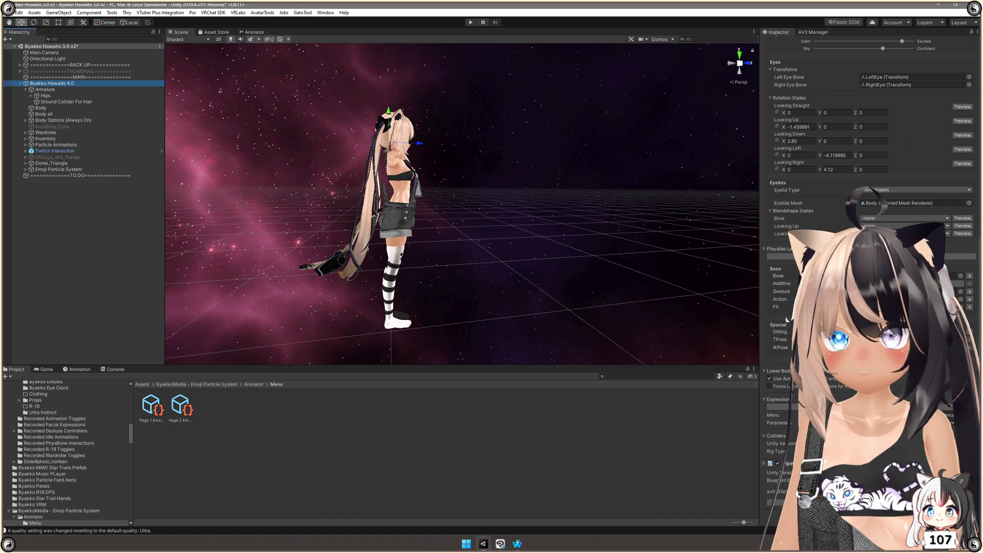
click(899, 423)
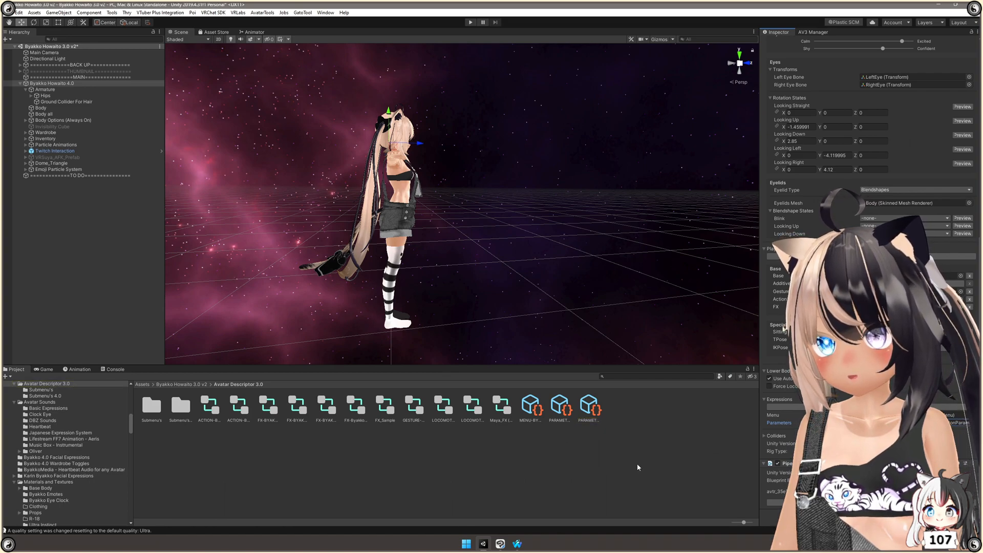
click(591, 407)
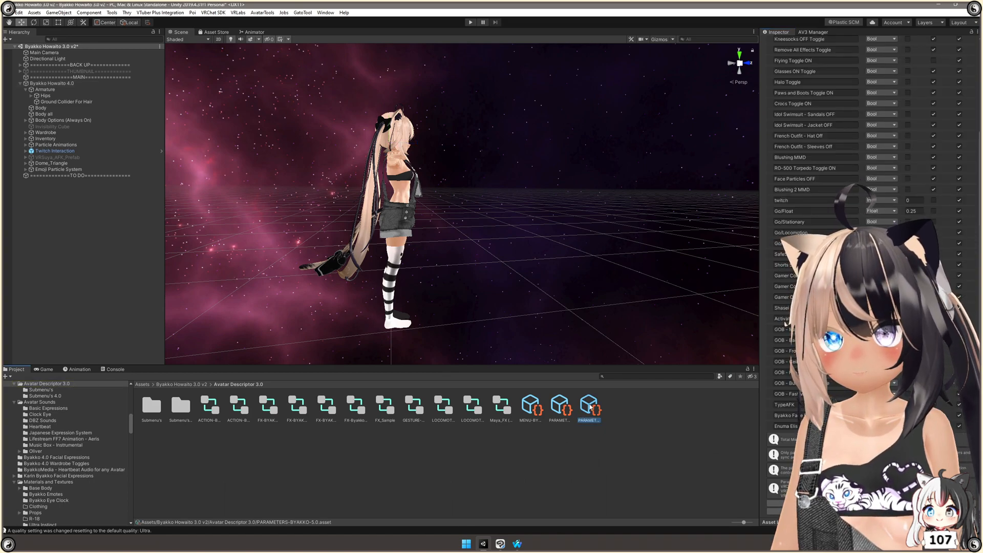
scroll(811, 82, up, 2)
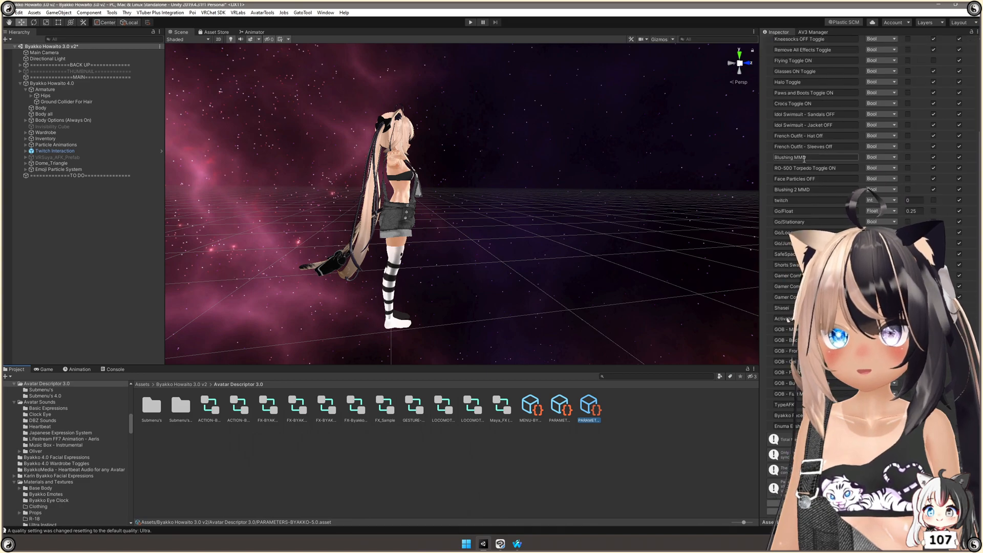
scroll(789, 317, up, 3)
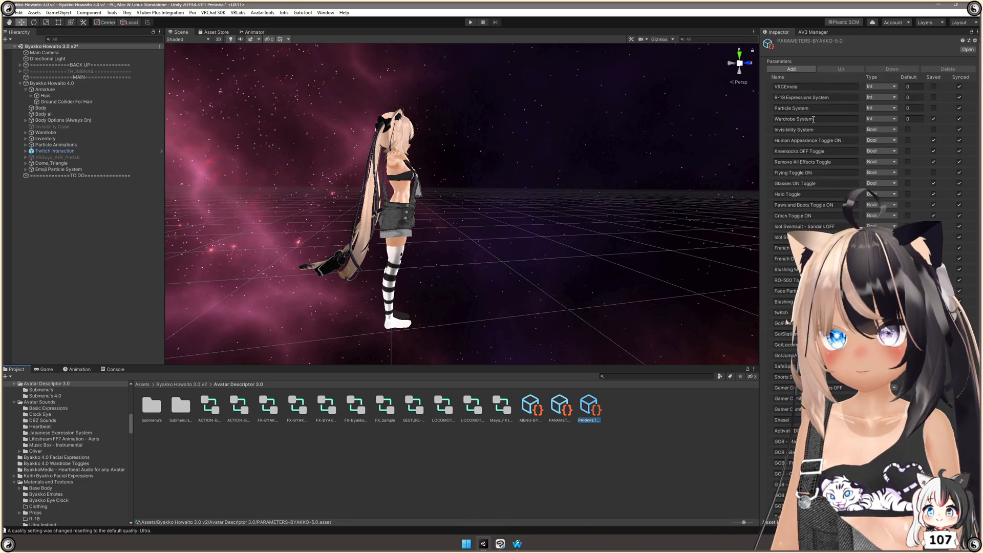
scroll(789, 318, down, 5)
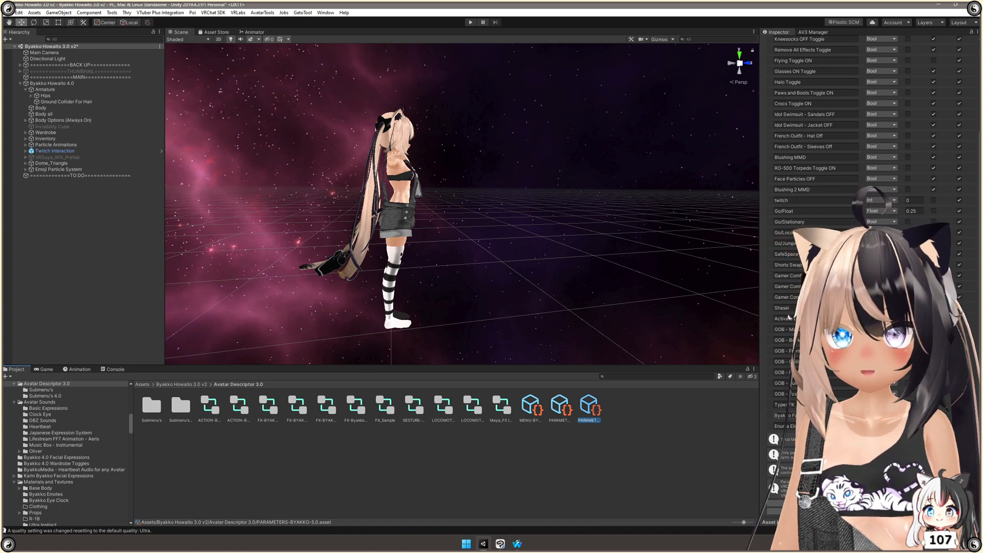
Open the Animator folder inside ByakkoMedia - Emoji Particle System and inspect the Particle Emoji System Menu asset
click(143, 385)
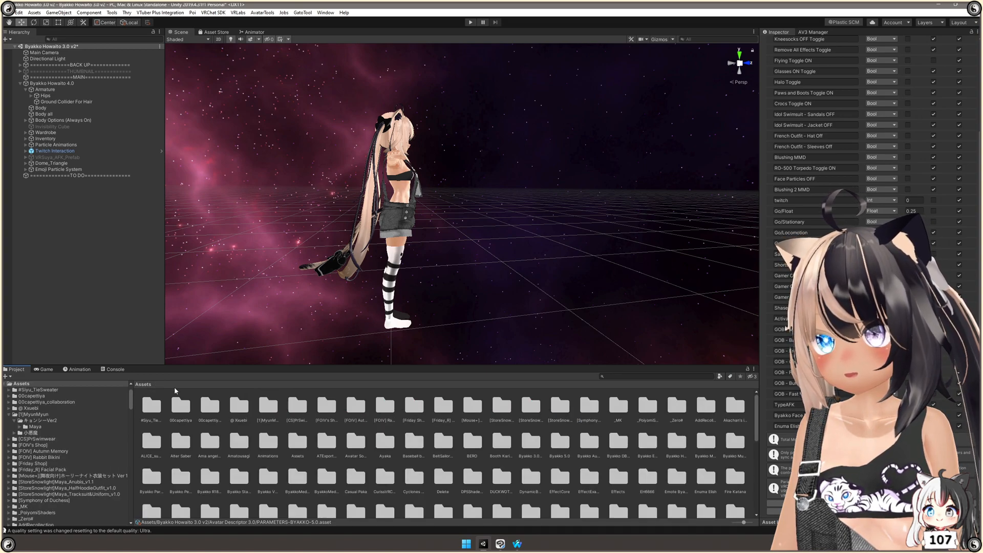
click(302, 480)
double_click(302, 479)
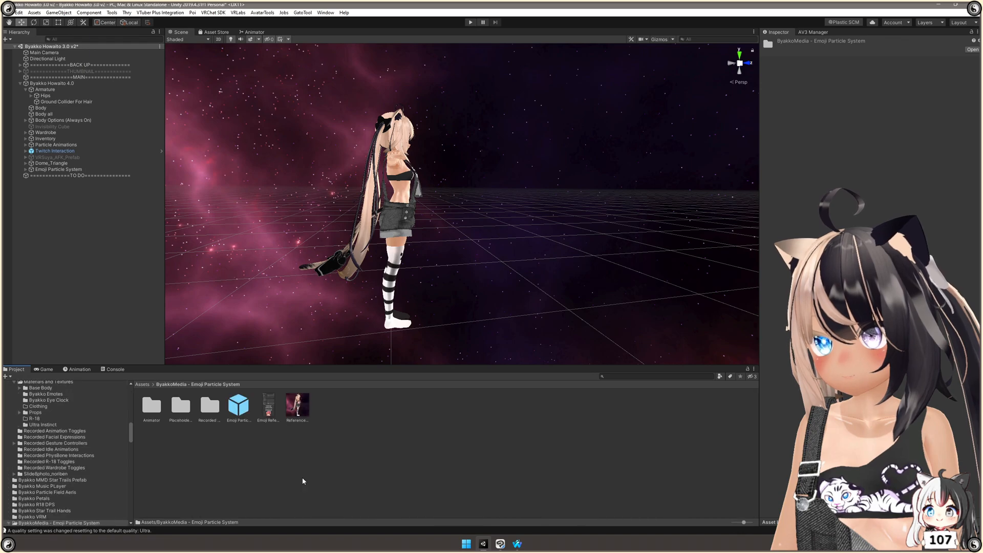
click(174, 408)
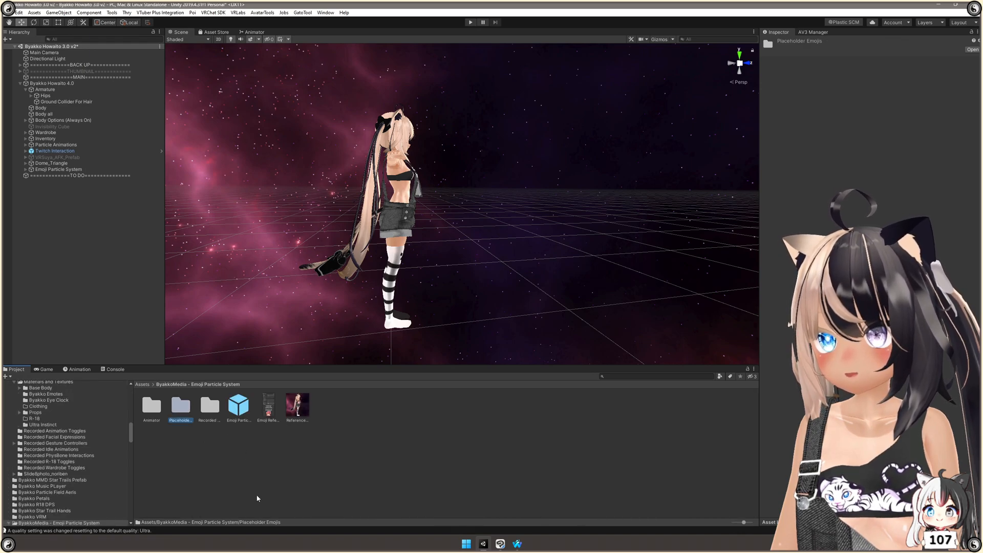
key(Right)
key(Left)
key(Left)
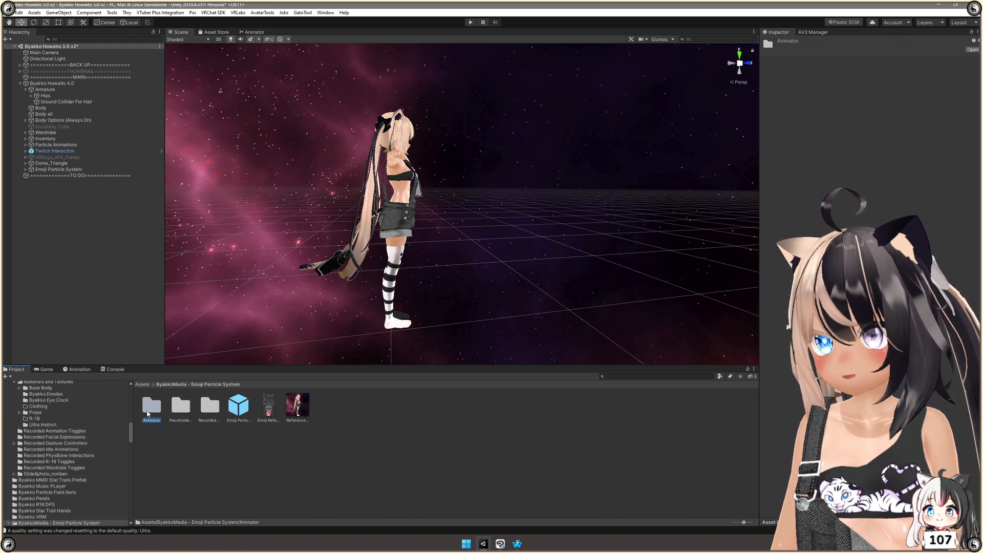
key(Return)
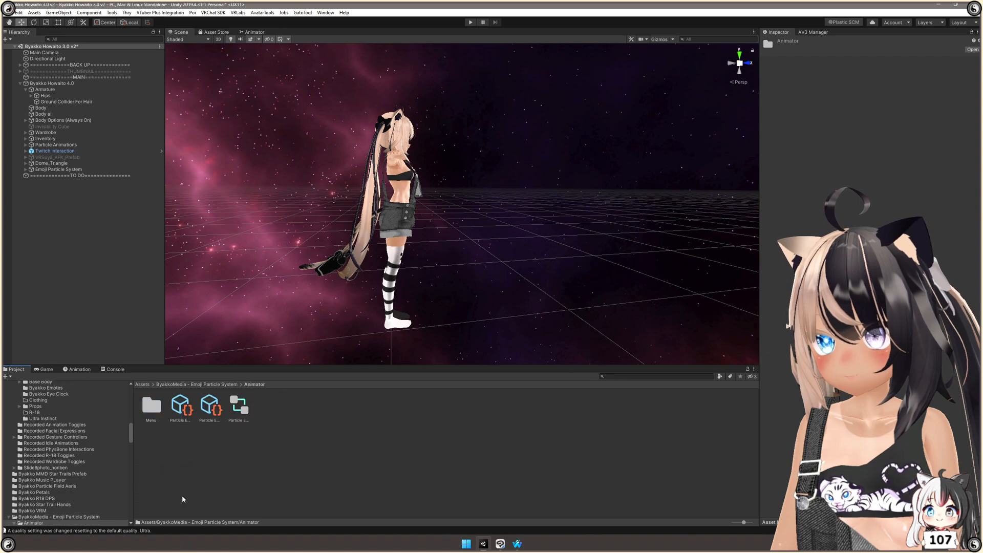
click(181, 407)
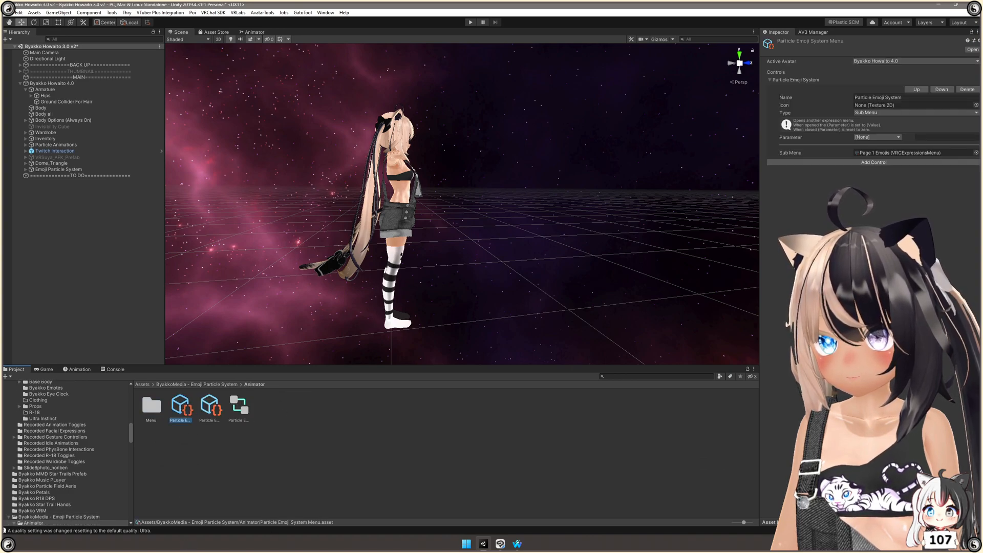
Inspect the Particle Emoji System parameters asset and copy its parameter name
key(Right)
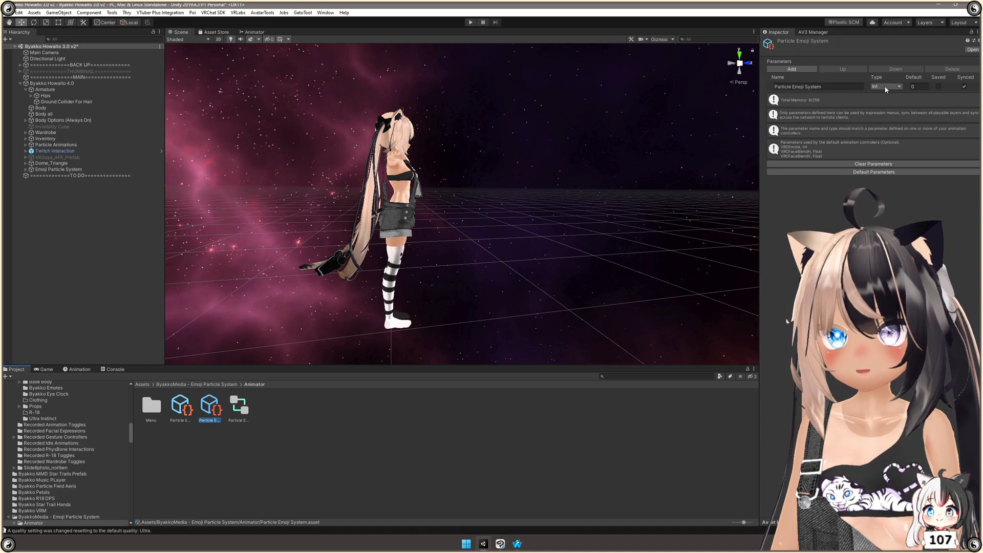
click(775, 87)
key(ctrl+c)
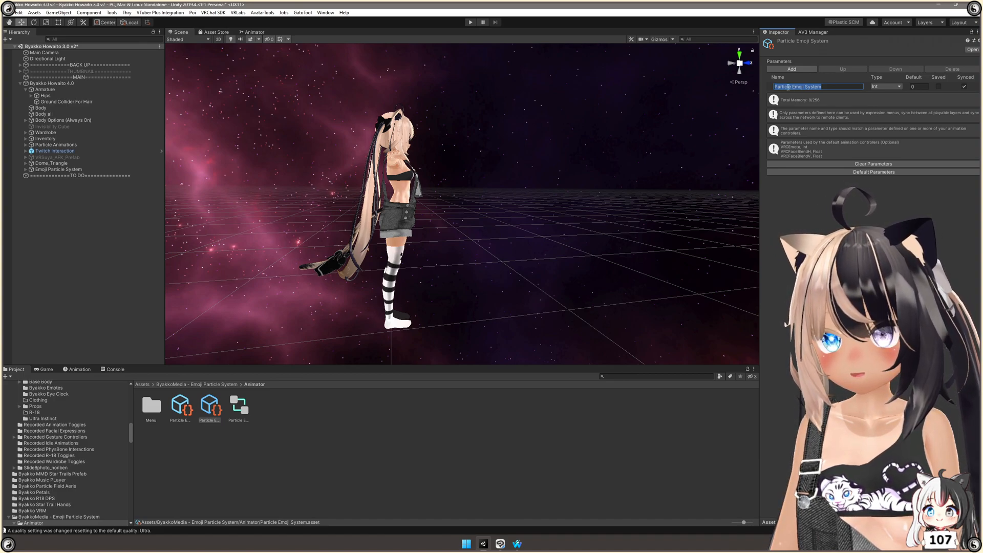
click(831, 87)
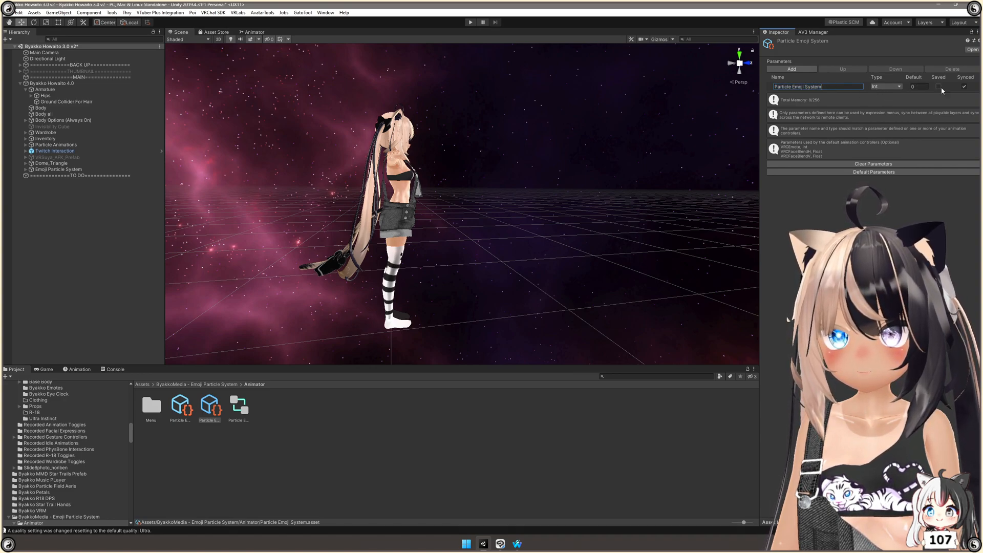
Add the Particle Emoji System parameter to PARAMETERS-BYAKKO-5.0, the expression parameters asset used by the Byakko Howaito 4.0 avatar
click(73, 84)
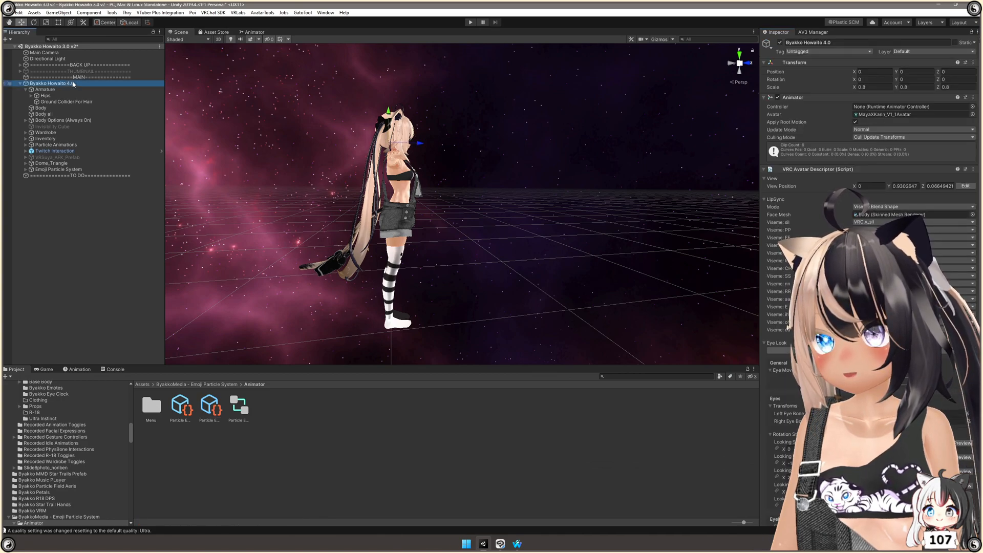
scroll(788, 323, down, 10)
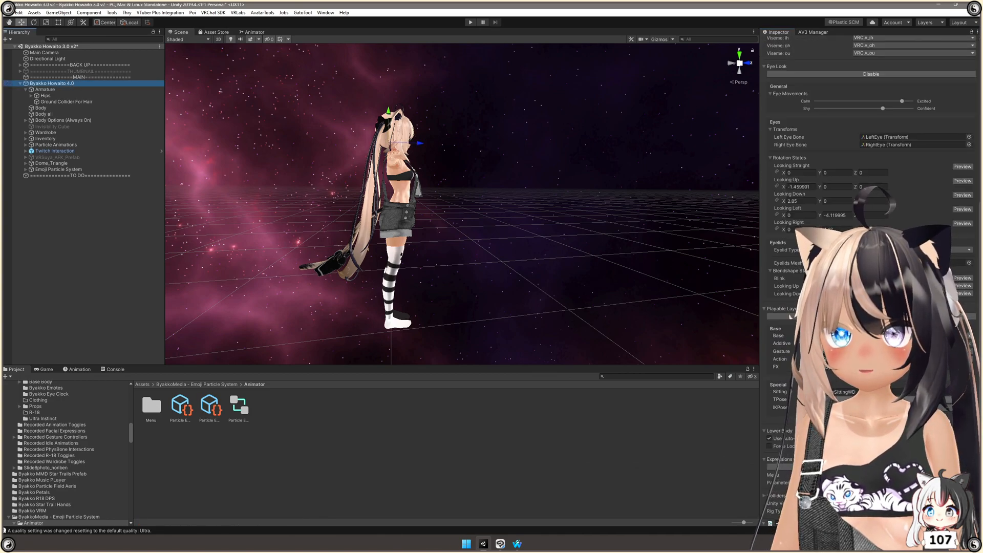
click(891, 483)
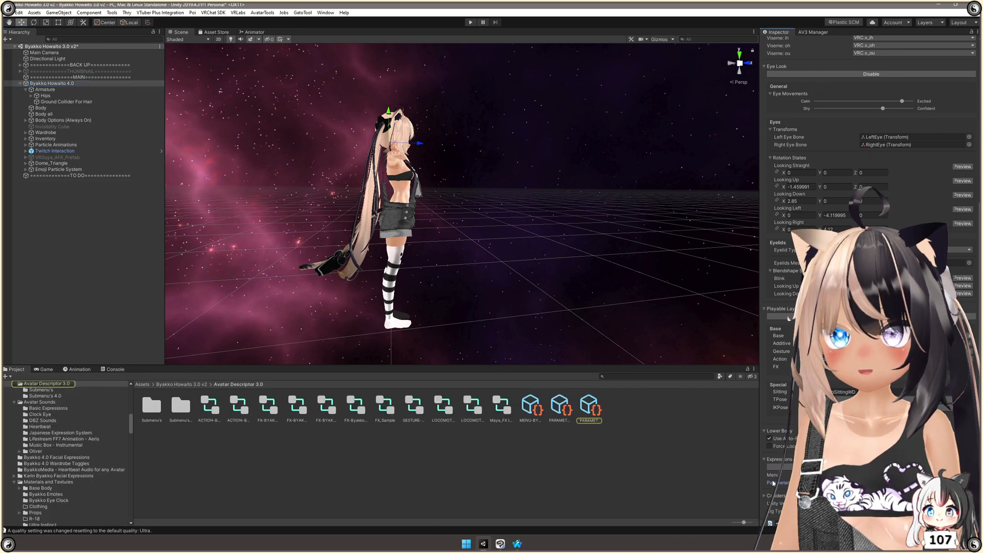
click(590, 407)
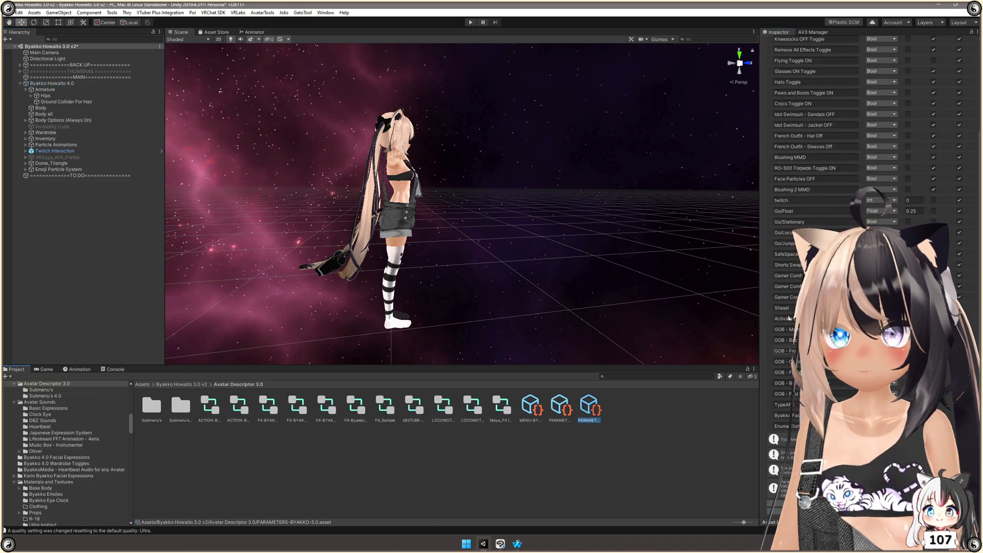
scroll(789, 318, up, 5)
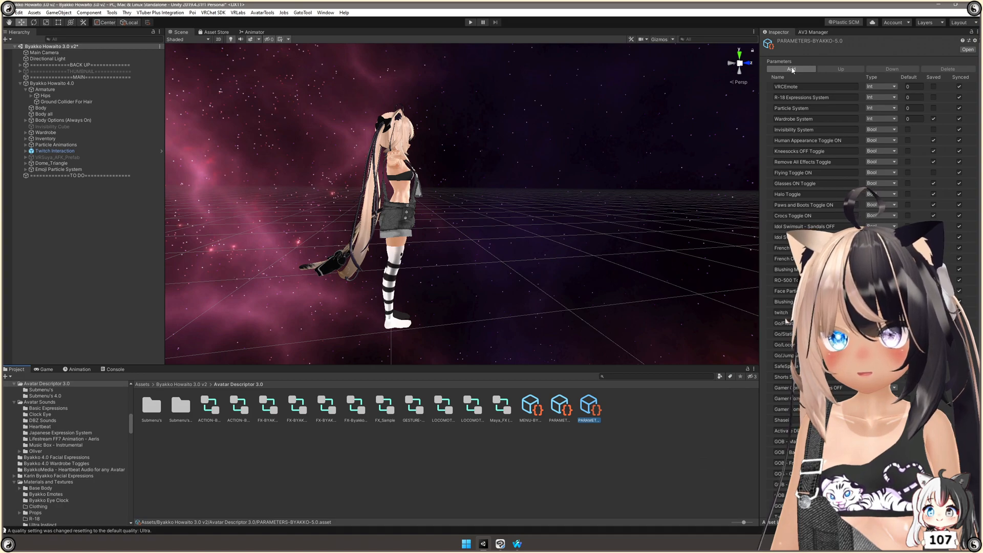
scroll(787, 318, down, 3)
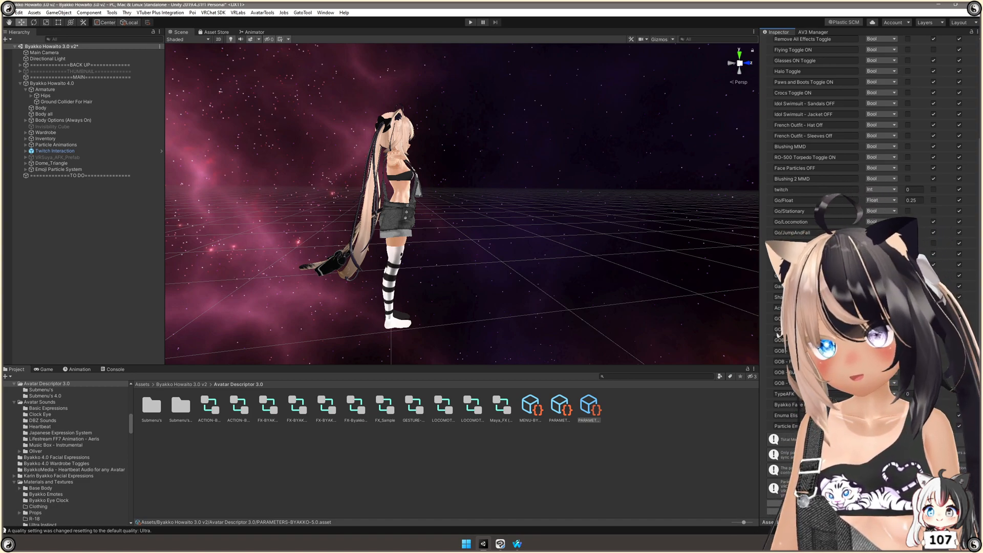
scroll(790, 316, up, 3)
scroll(784, 322, down, 3)
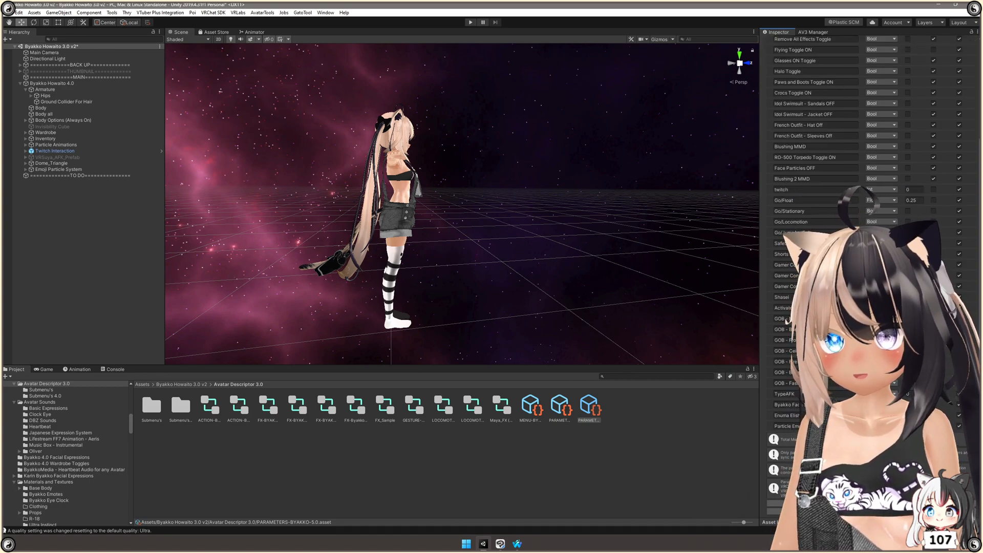
Locate the FX controller assigned to Byakko Howaito 4.0, FX-Byakko-5.0, and open it in the Animator
click(79, 84)
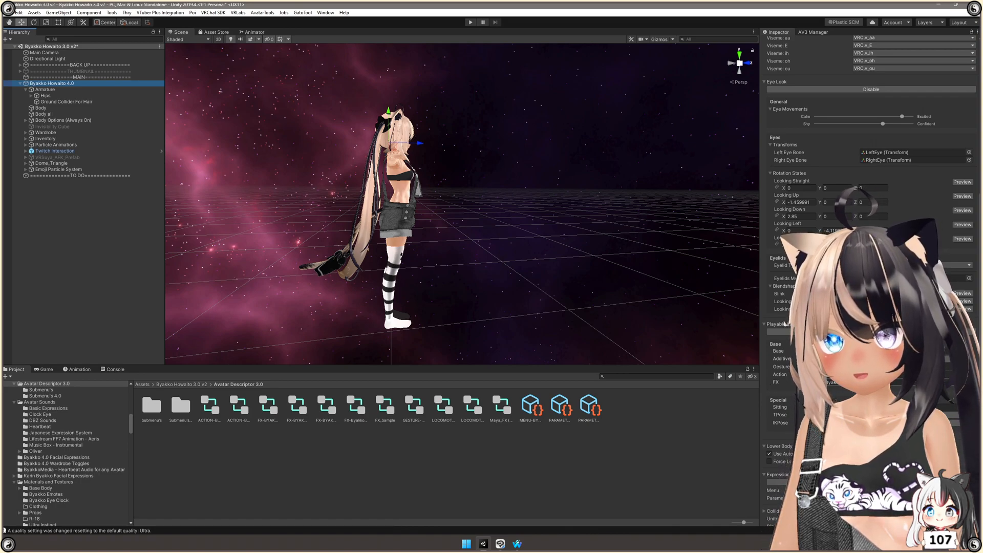
click(861, 383)
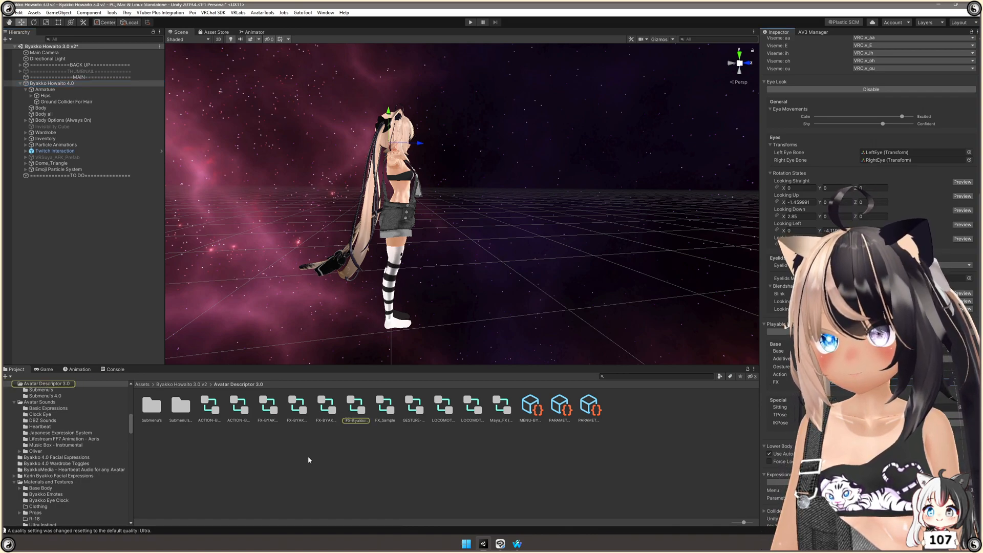
click(361, 413)
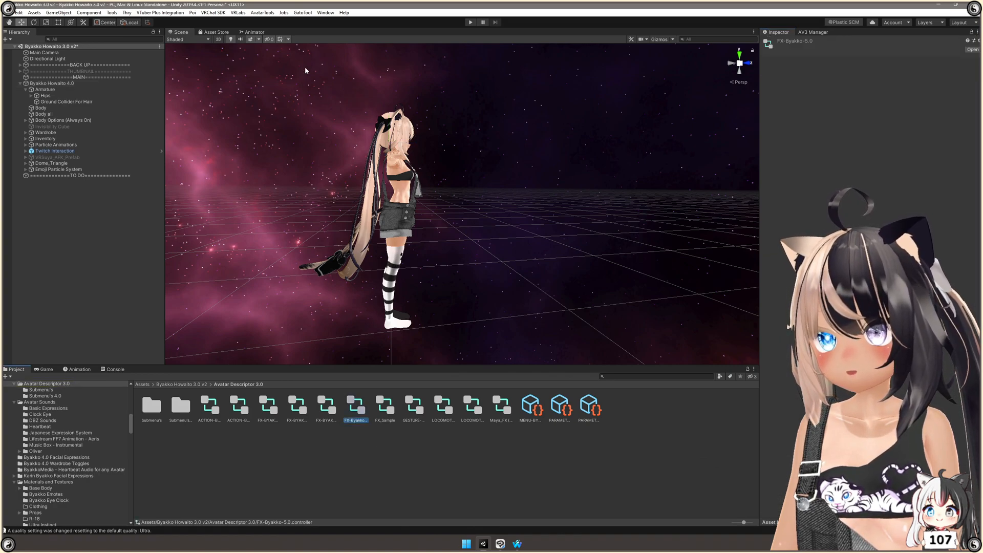
click(260, 33)
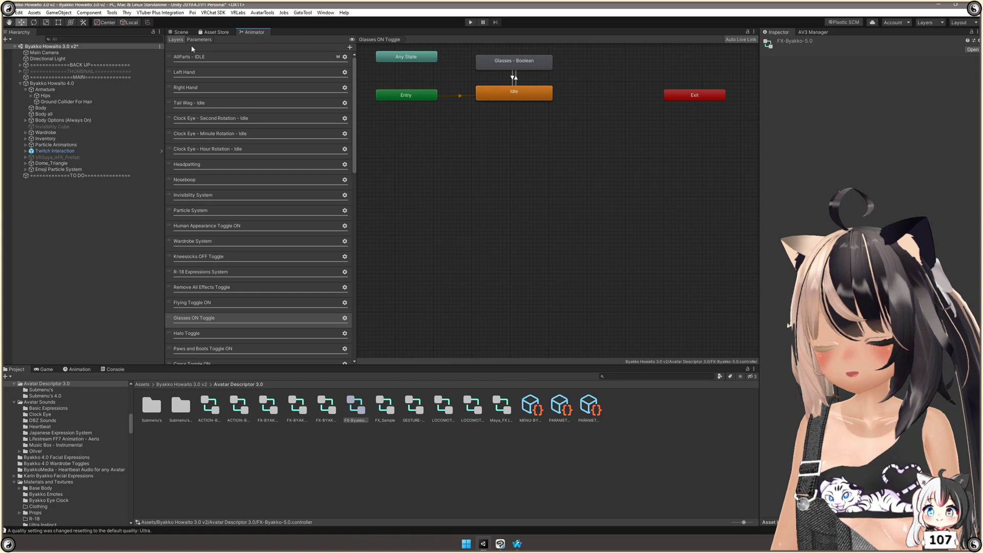
Add a new layer to the FX controller and name it Particle Emoji System
click(350, 48)
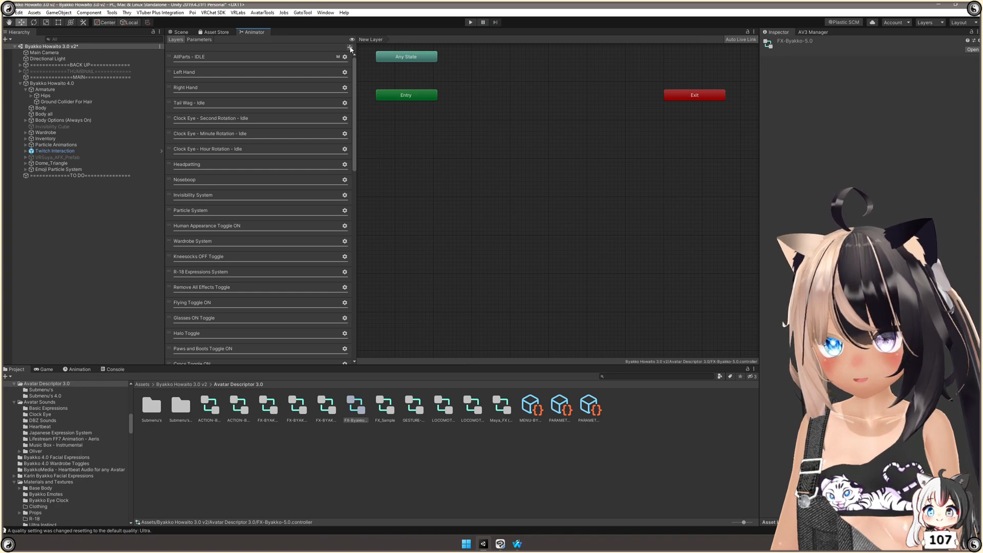
scroll(324, 195, down, 10)
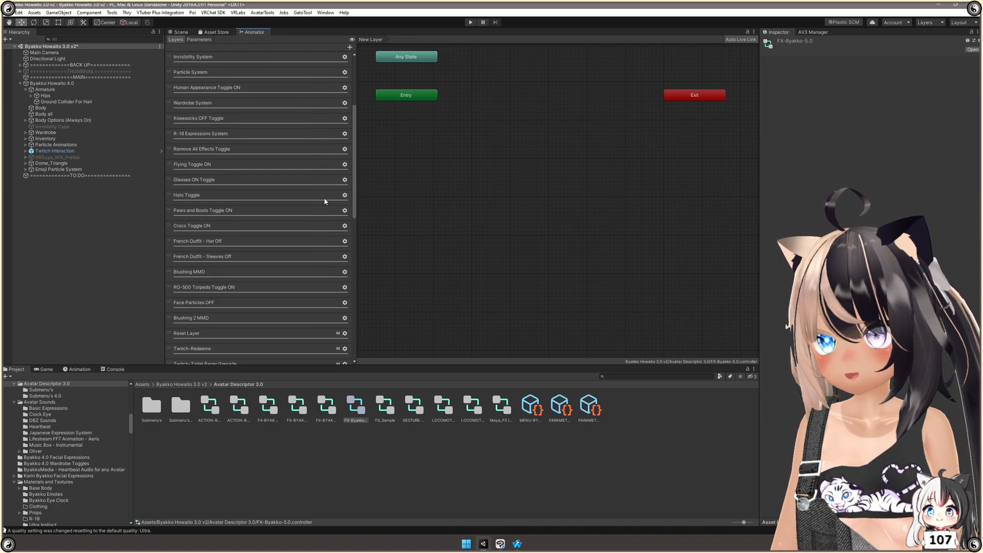
scroll(324, 202, down, 8)
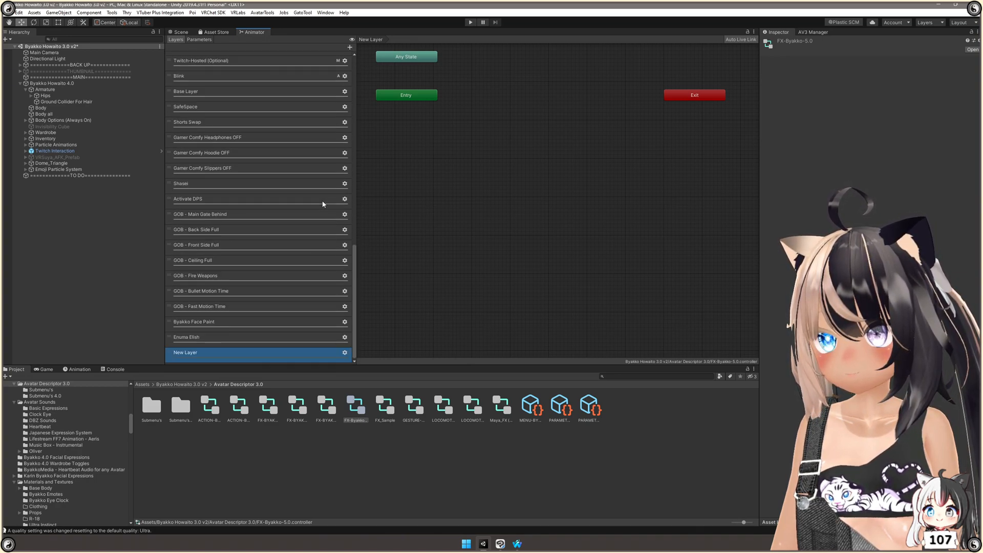
double_click(194, 353)
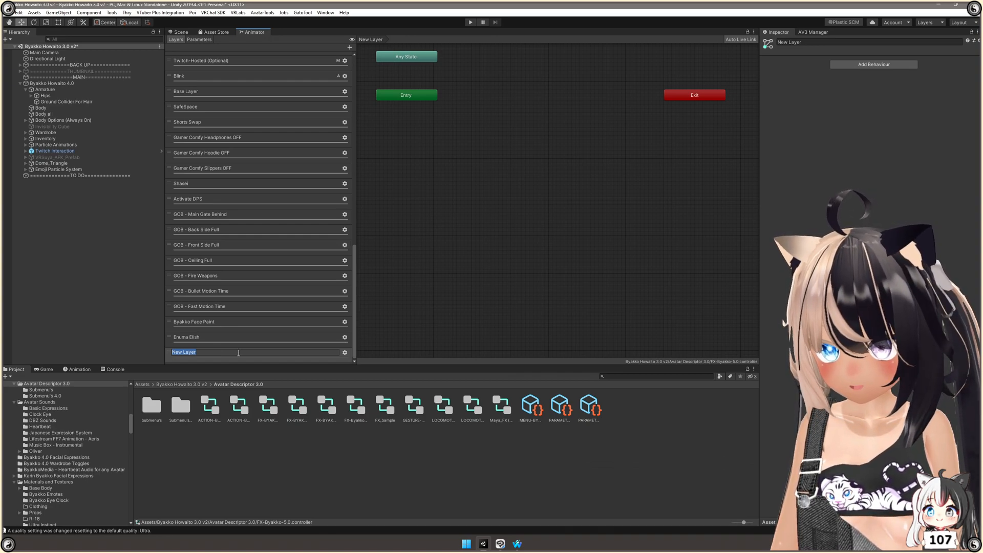
key(ctrl+v)
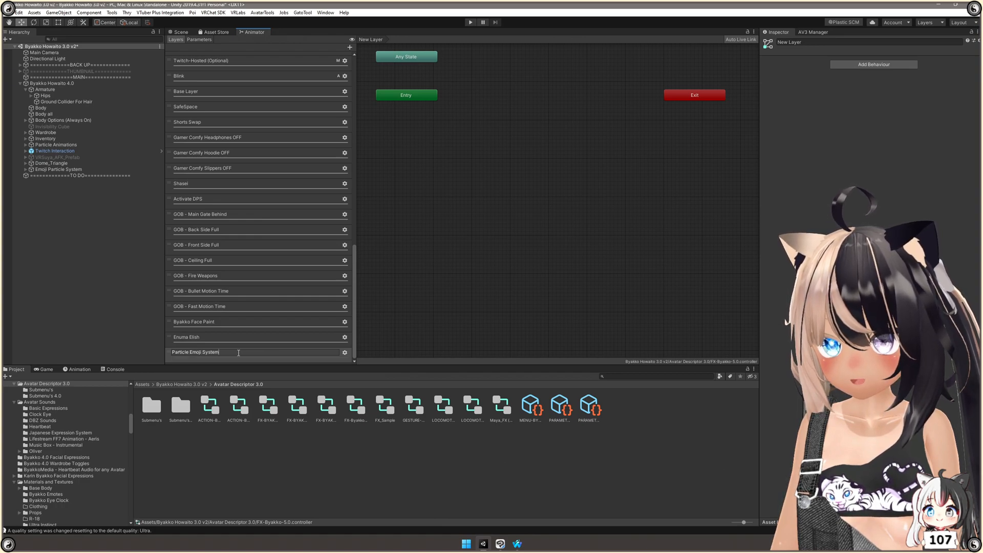
key(Return)
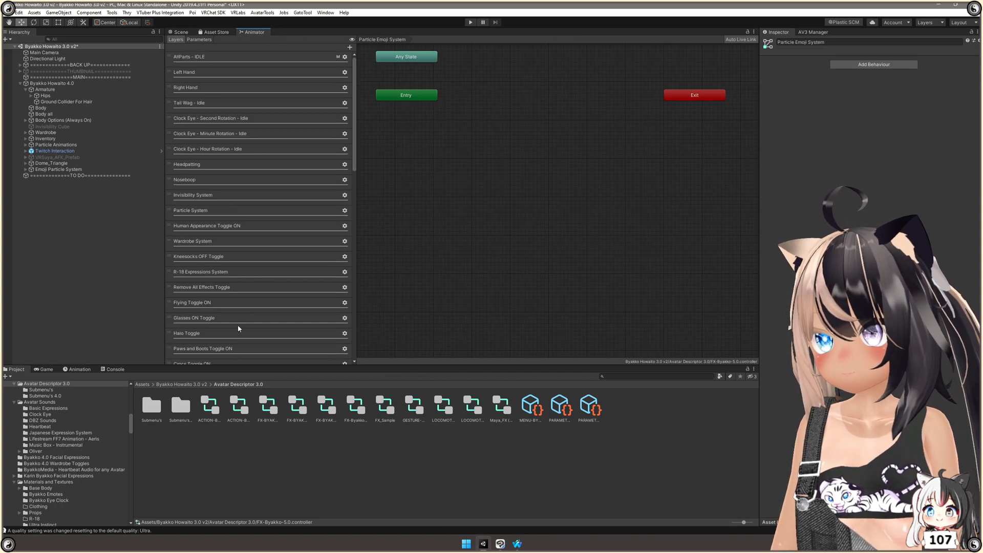
Set the Particle Emoji System layer's weight to 1 and compare its state graph with the Enuma Elish layer's
scroll(239, 327, down, 15)
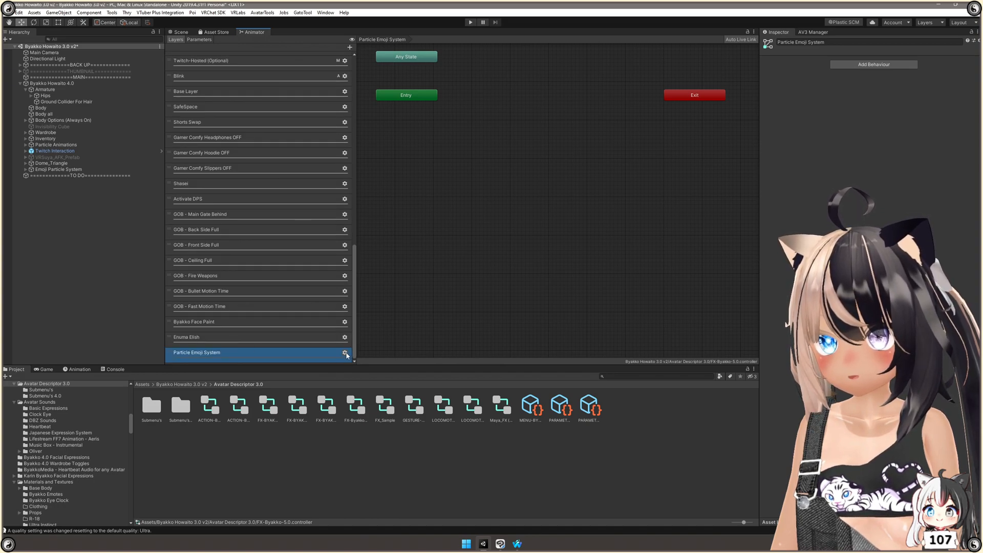
click(346, 354)
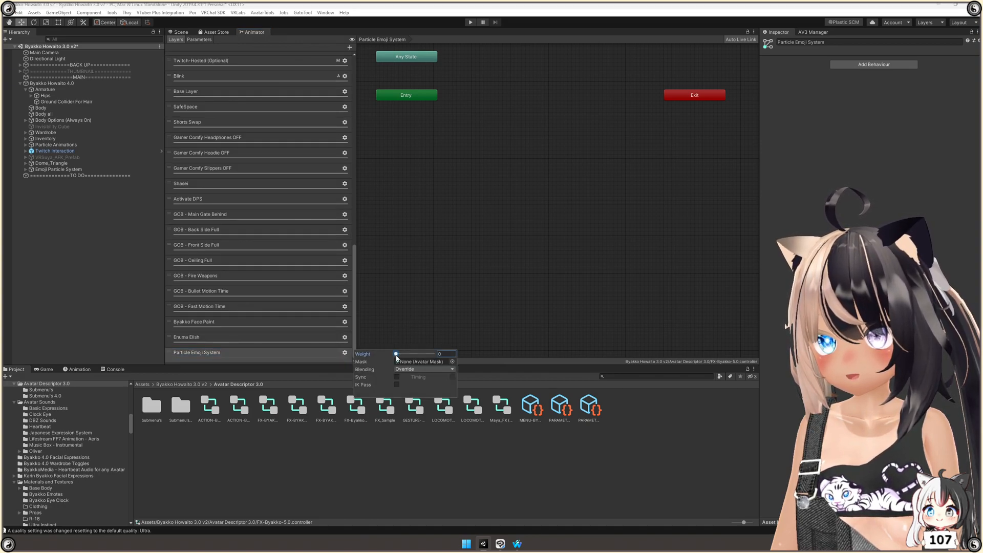
drag(397, 355, 485, 348)
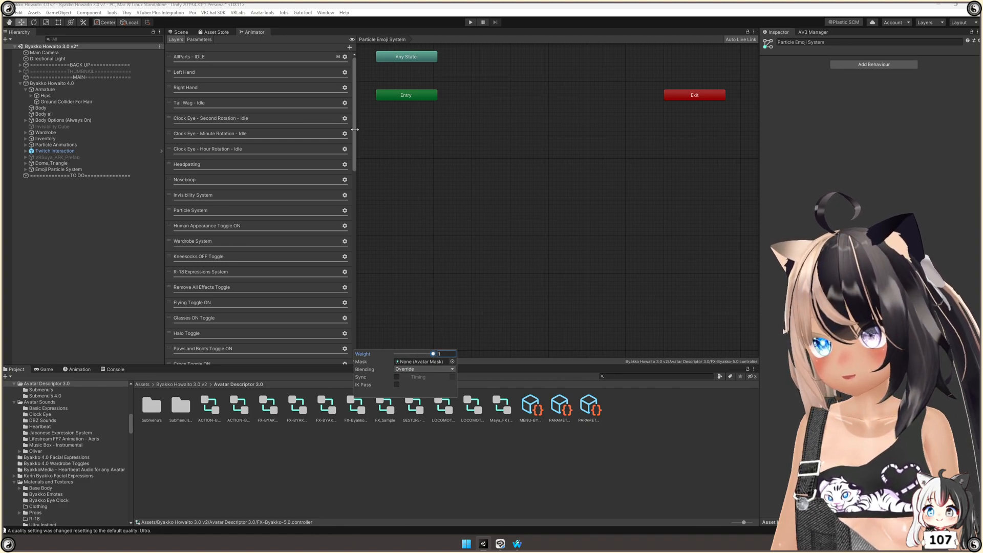
scroll(269, 236, down, 8)
scroll(271, 240, down, 8)
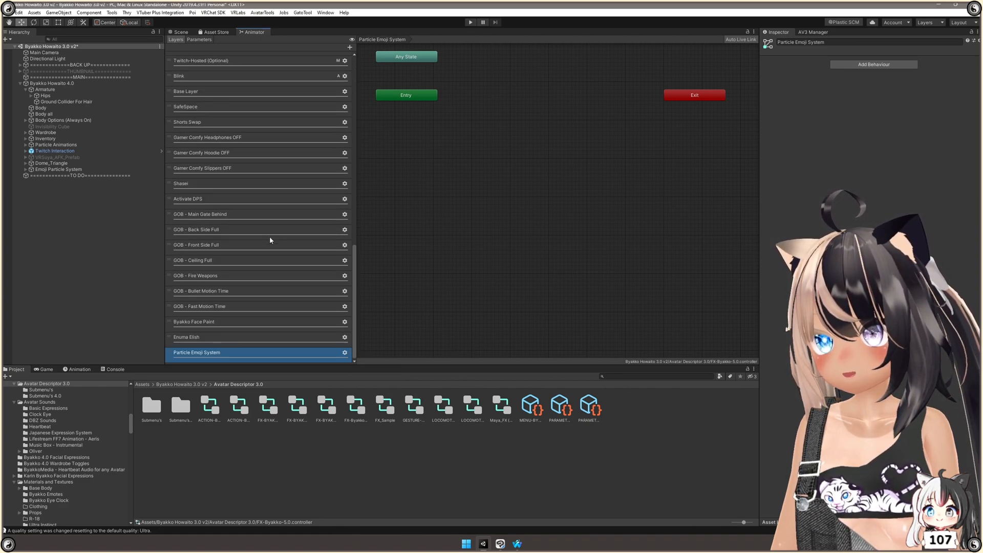
click(201, 337)
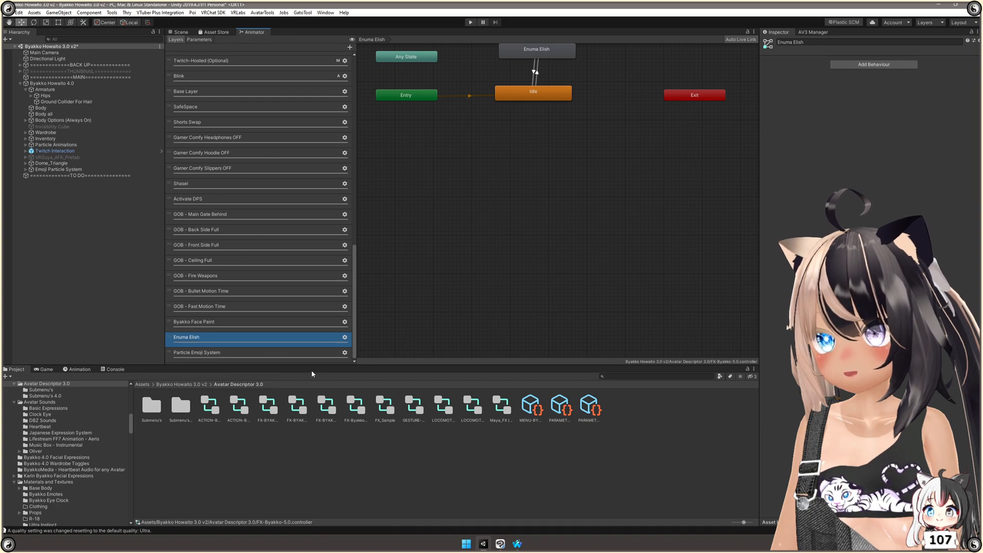
click(317, 353)
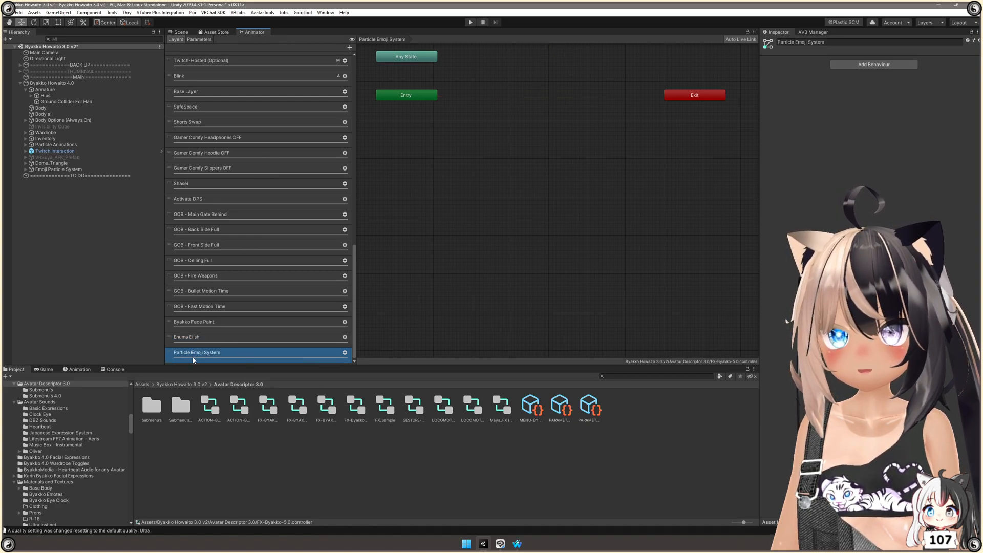
Add an Int parameter named Particle Emoji System to the FX controller
click(202, 41)
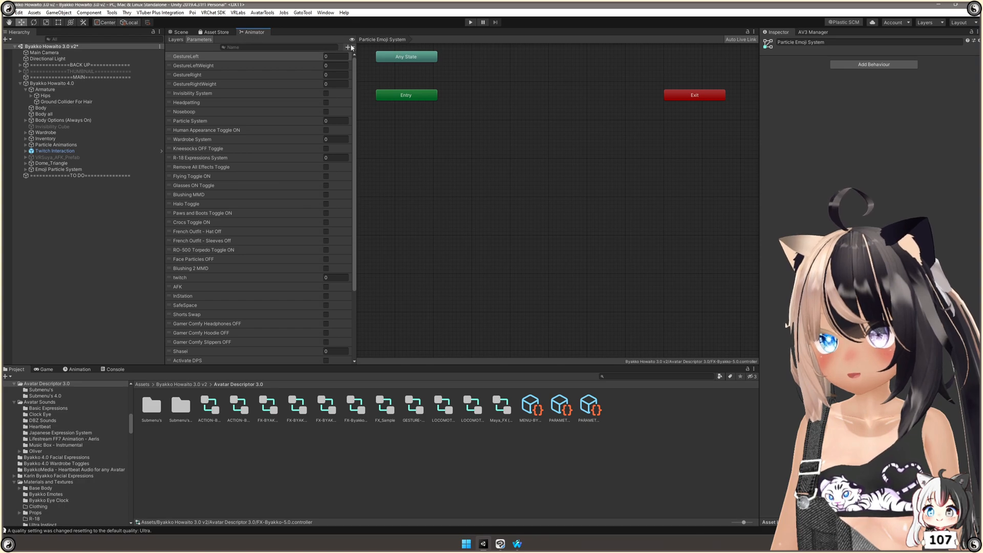
click(352, 48)
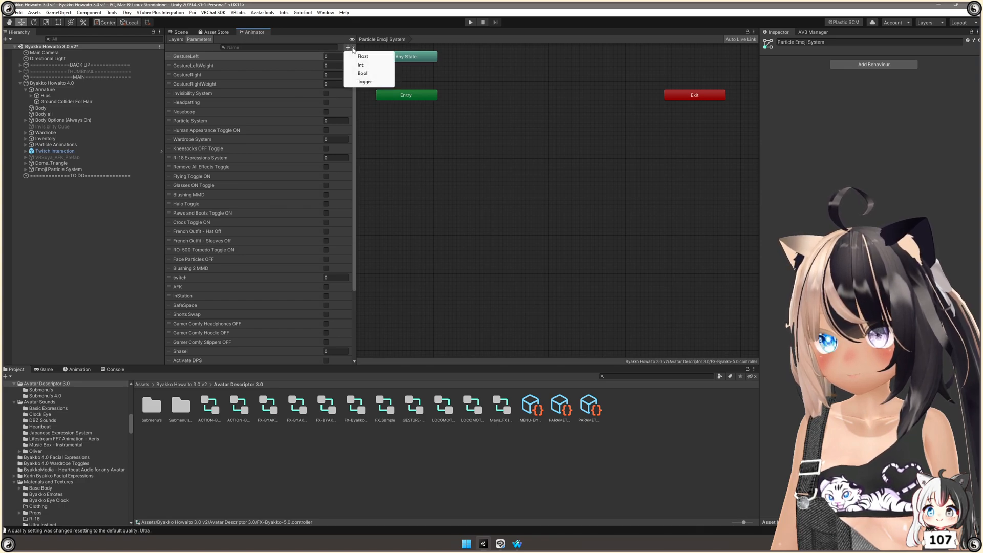
click(371, 67)
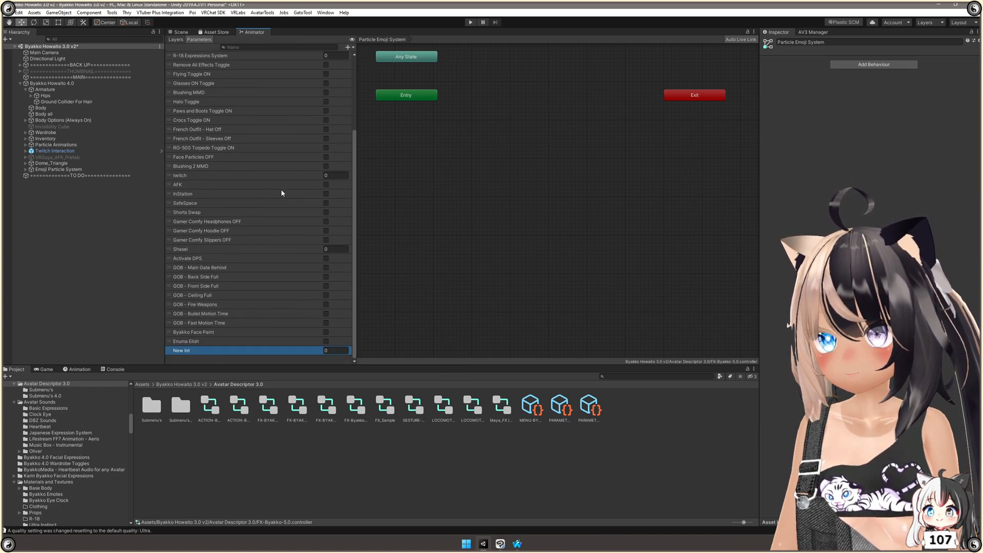
click(192, 351)
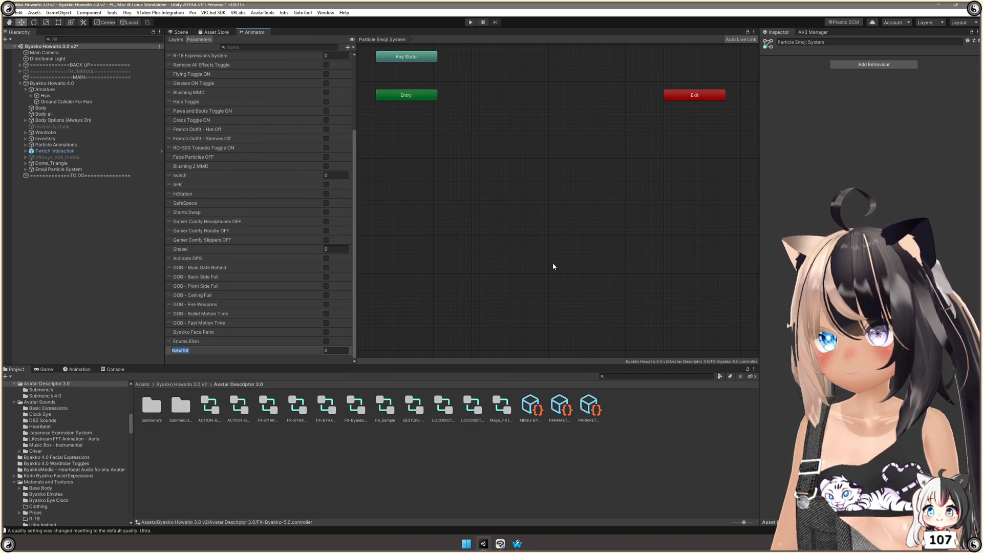
text(Particle Emoji System)
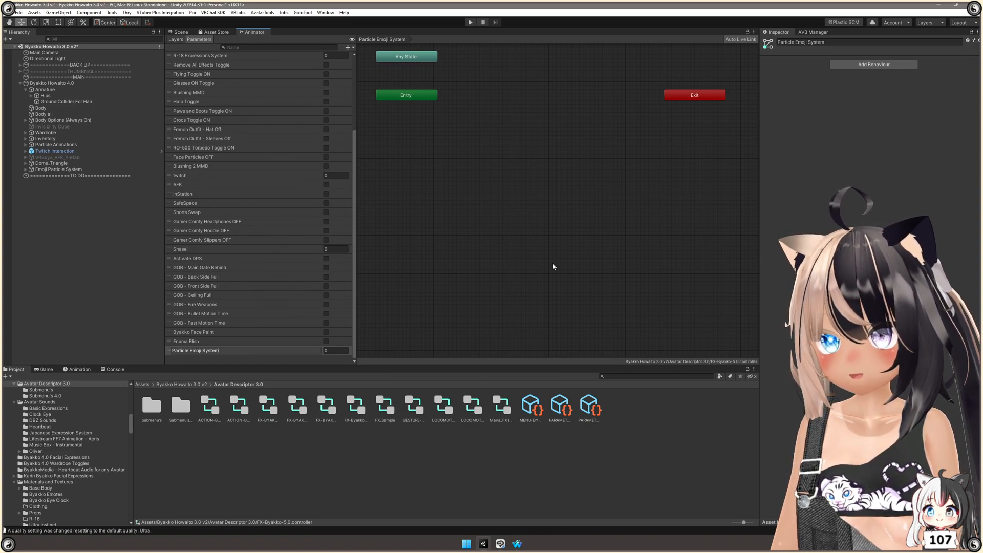
key(Return)
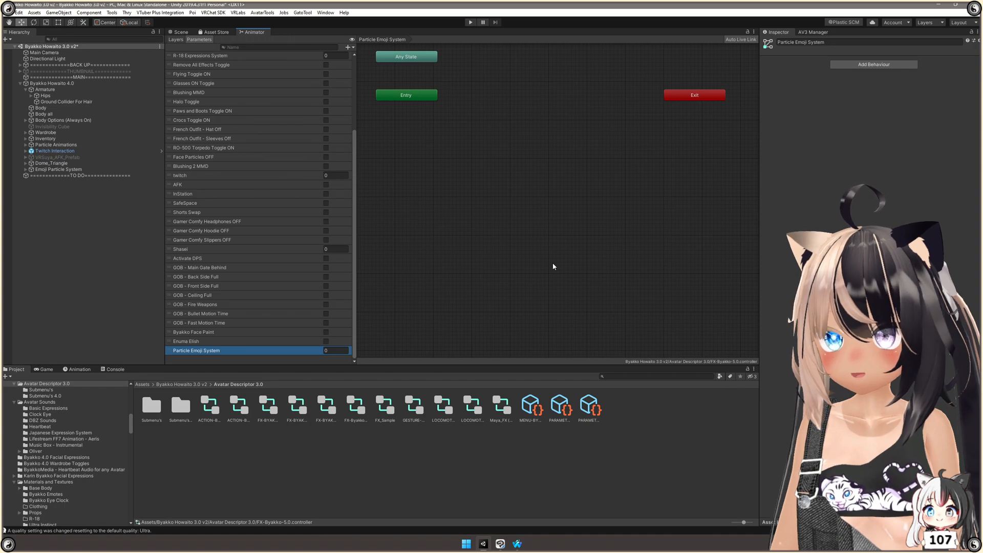
Return to the FX controller's layer list and examine the Particle Emoji System layer's state graph
click(175, 40)
scroll(248, 201, down, 10)
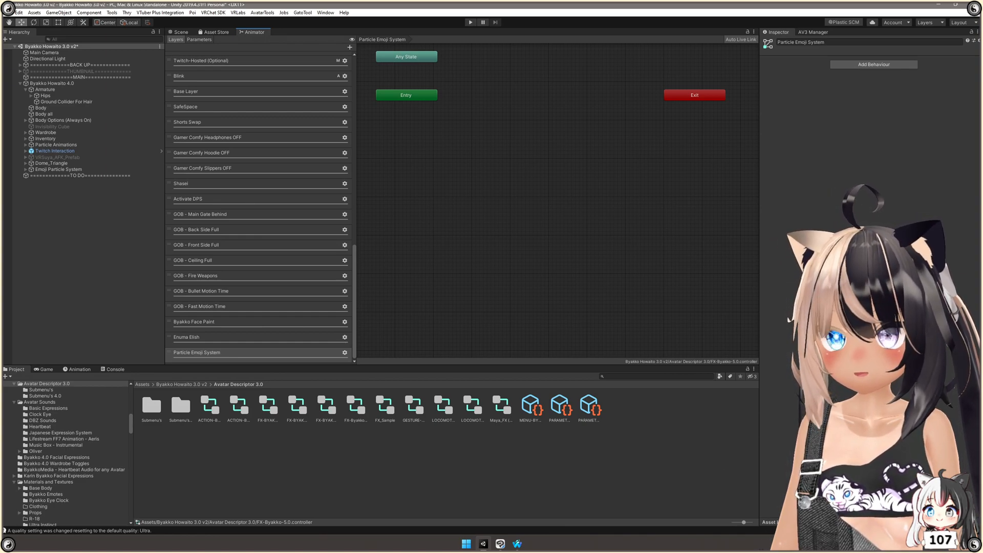
middle_drag(588, 111, 598, 317)
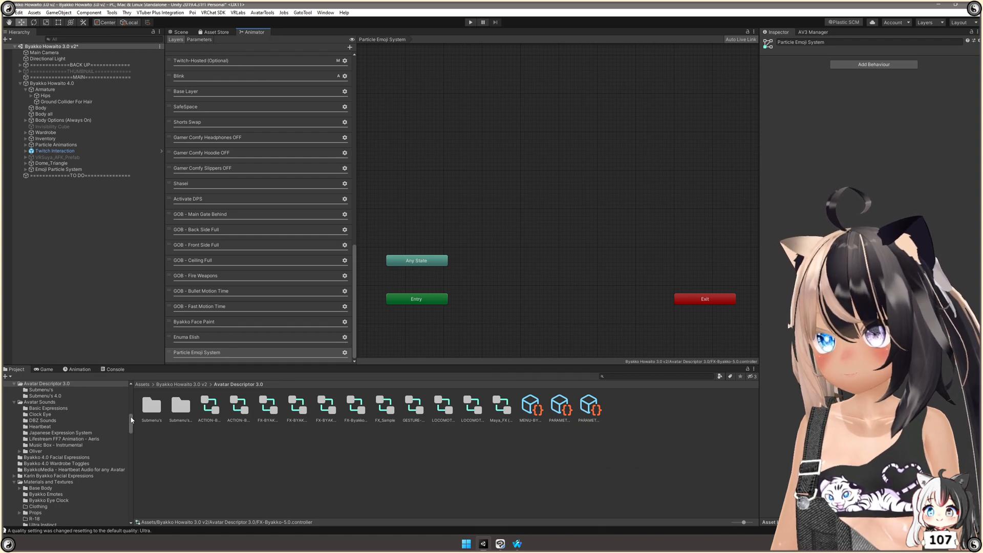
Open the Animator folder inside the ByakkoMedia - Emoji Particle System assets folder
click(144, 384)
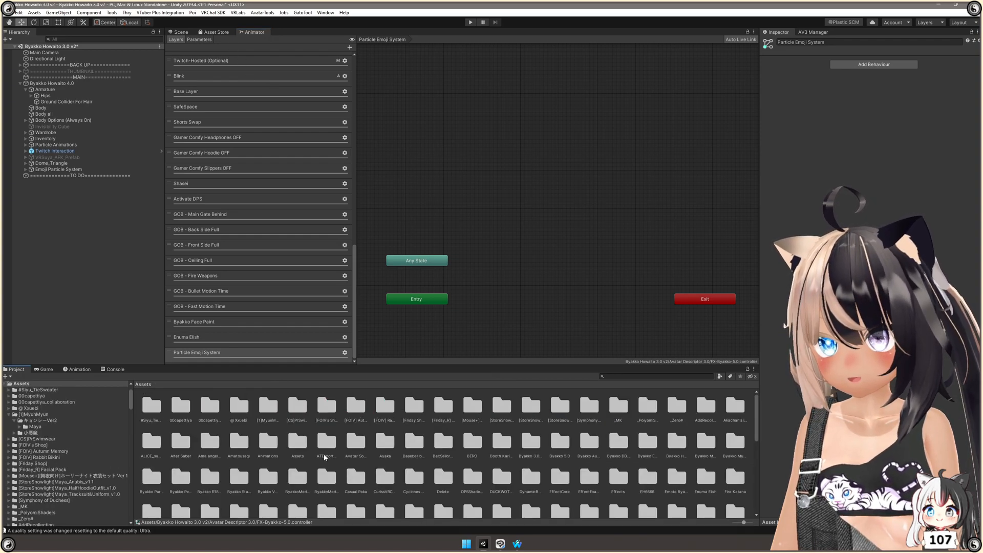
click(297, 478)
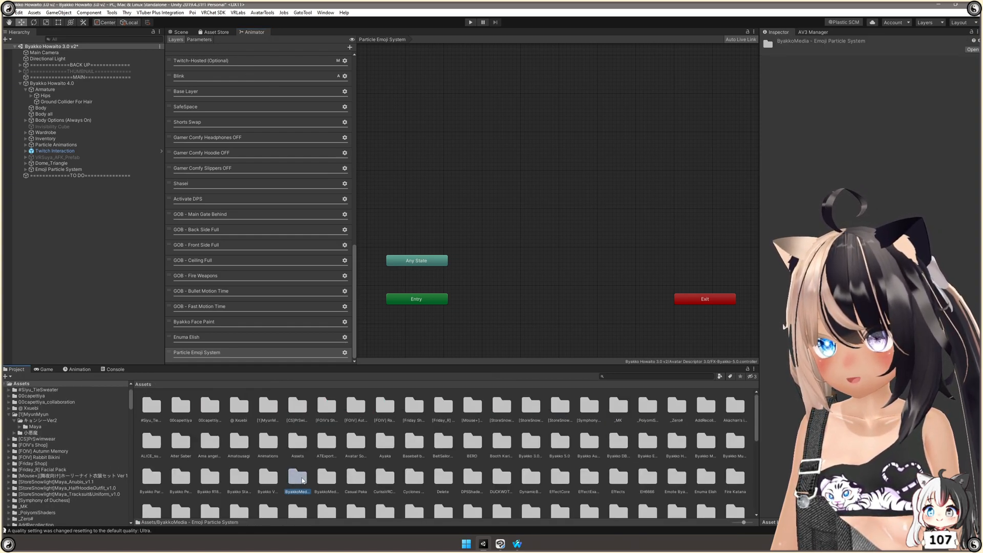
double_click(298, 479)
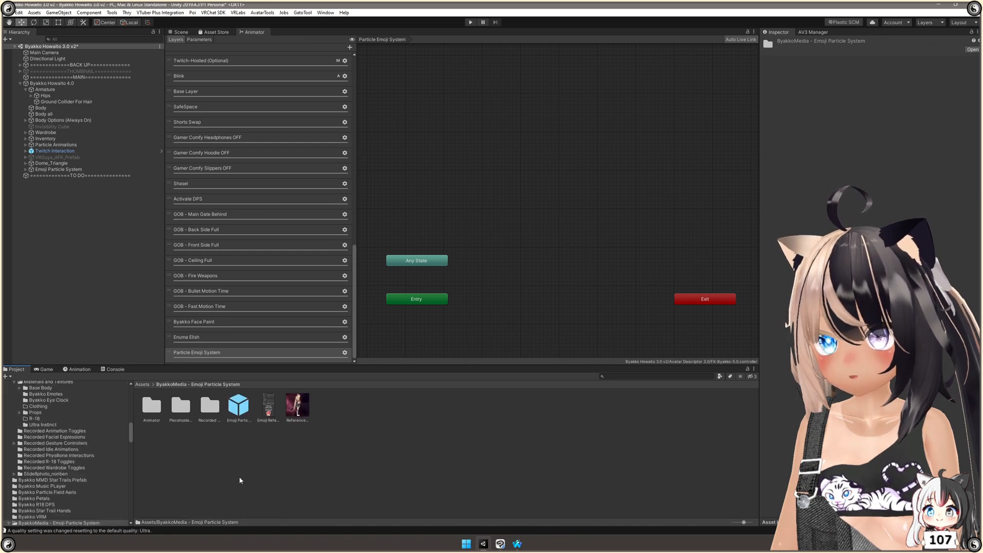
click(151, 405)
double_click(151, 405)
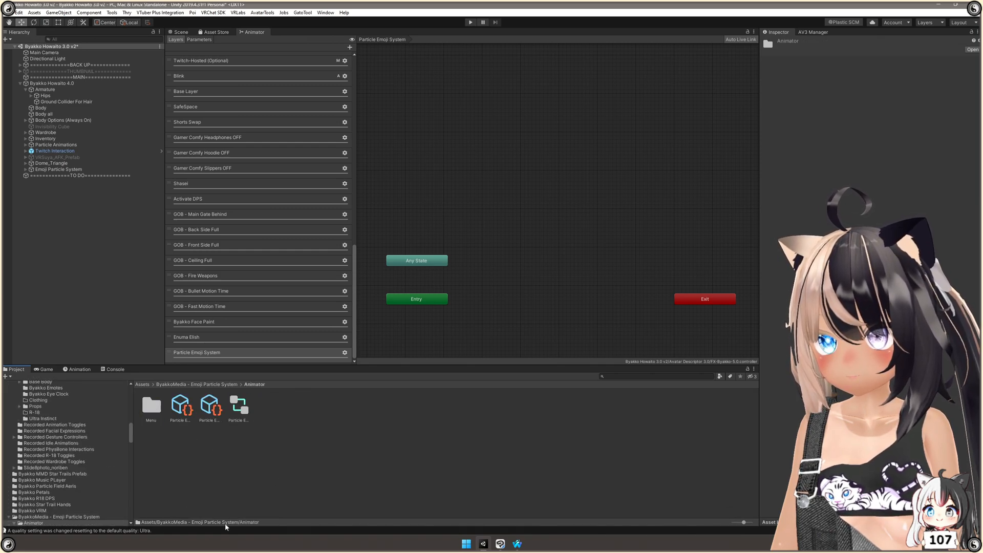
Open the package's Particle Emoji System controller in the Animator and copy all states and transitions of its Particle Emoji System layer
click(236, 407)
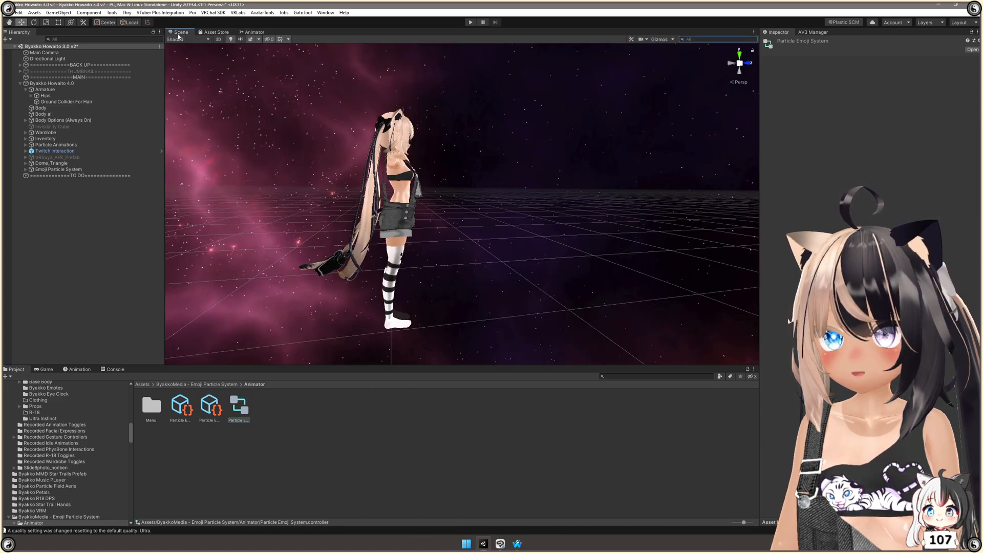
click(179, 32)
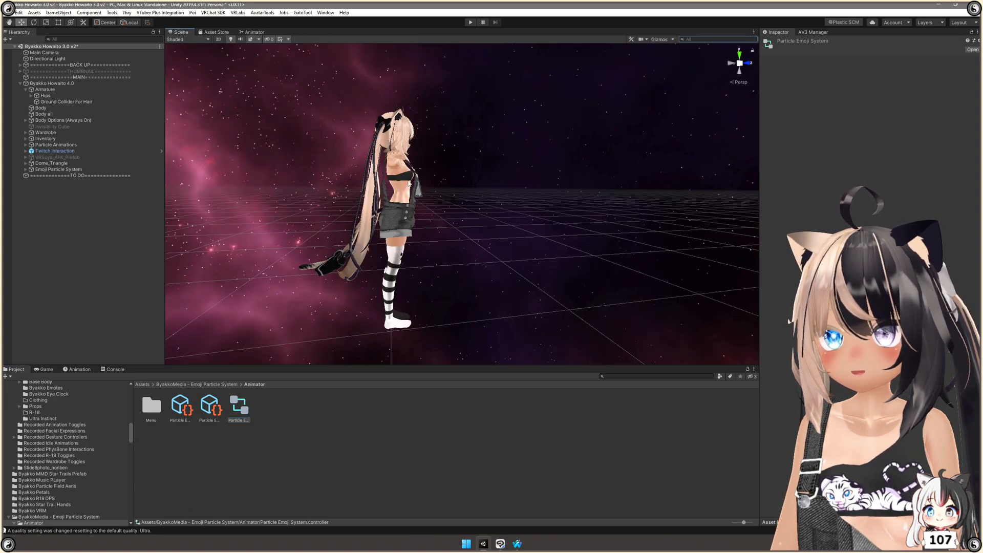
click(254, 32)
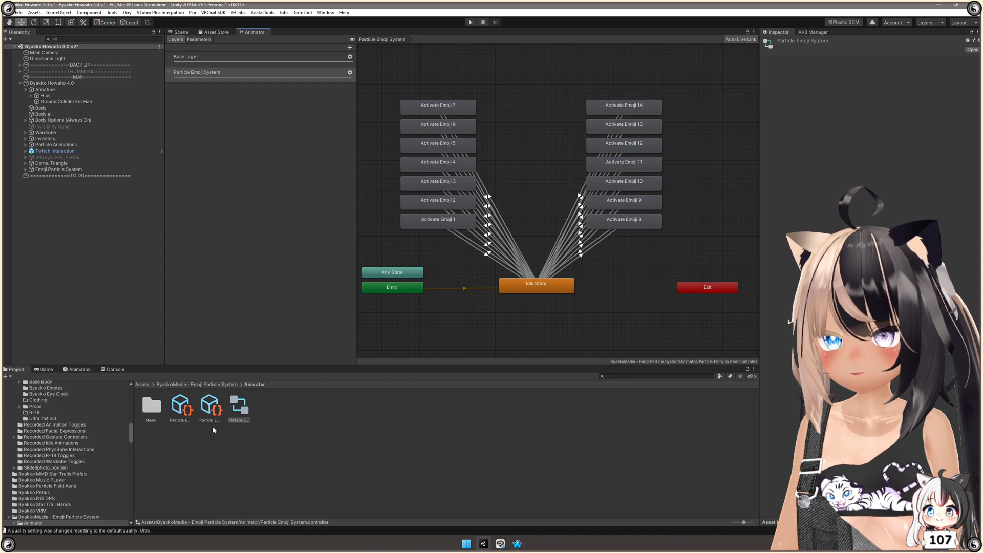
click(238, 407)
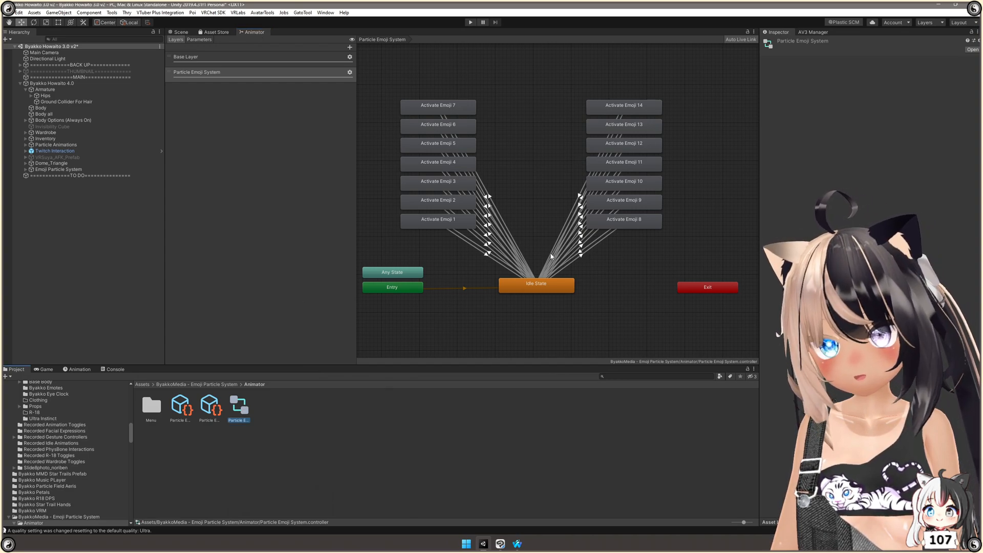
drag(365, 57, 665, 324)
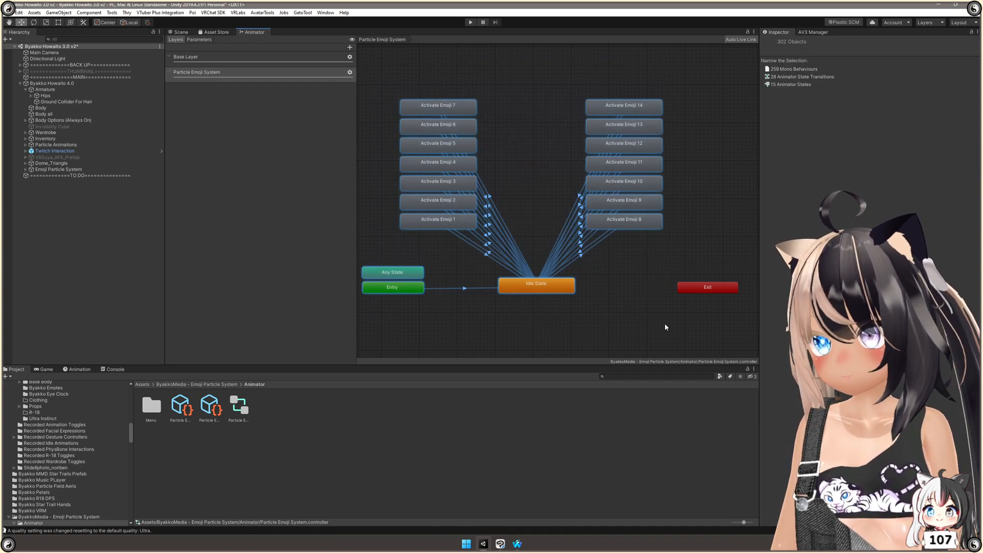
Locate the FX controller from the Byakko Howaito 4.0 avatar descriptor and reopen FX-Byakko-5.0 in the Animator
click(78, 84)
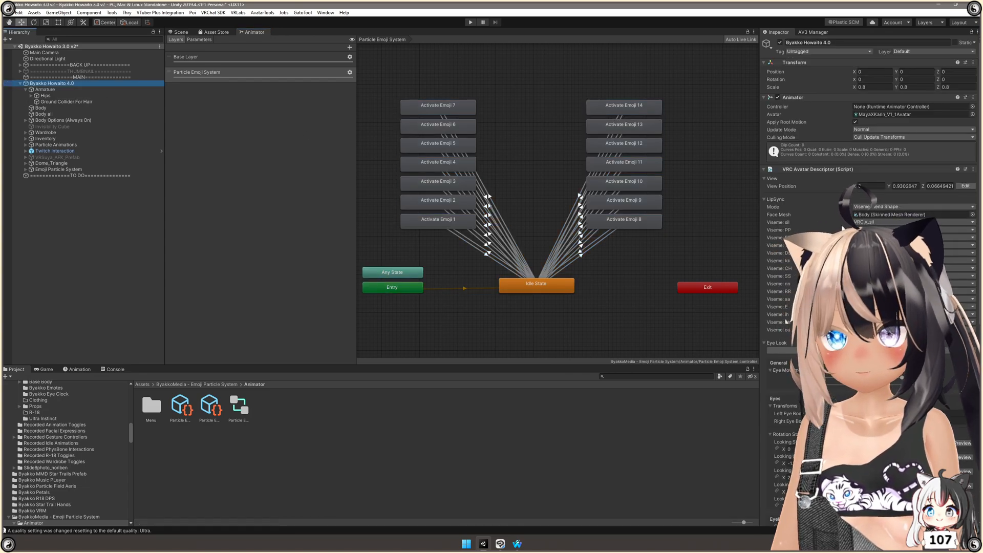
scroll(787, 322, down, 8)
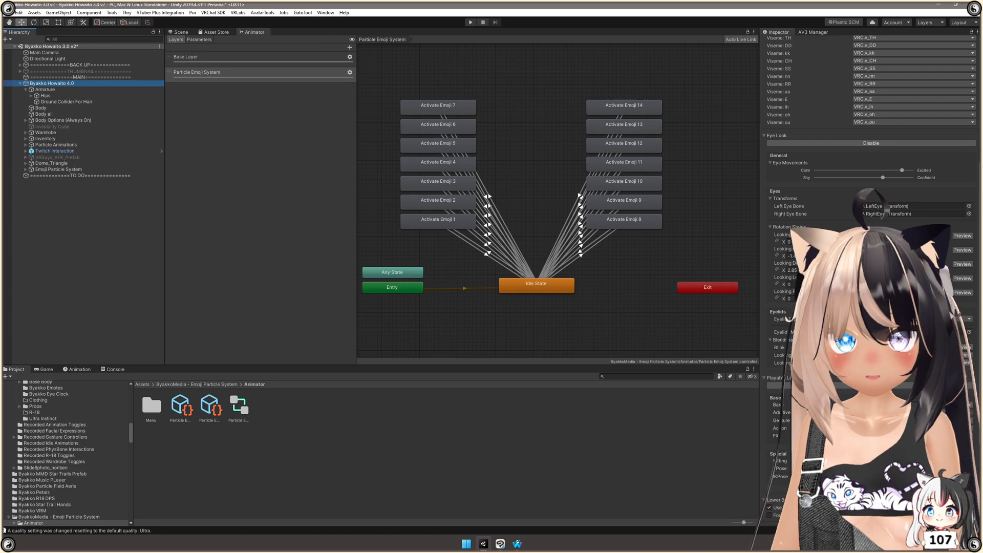
click(900, 436)
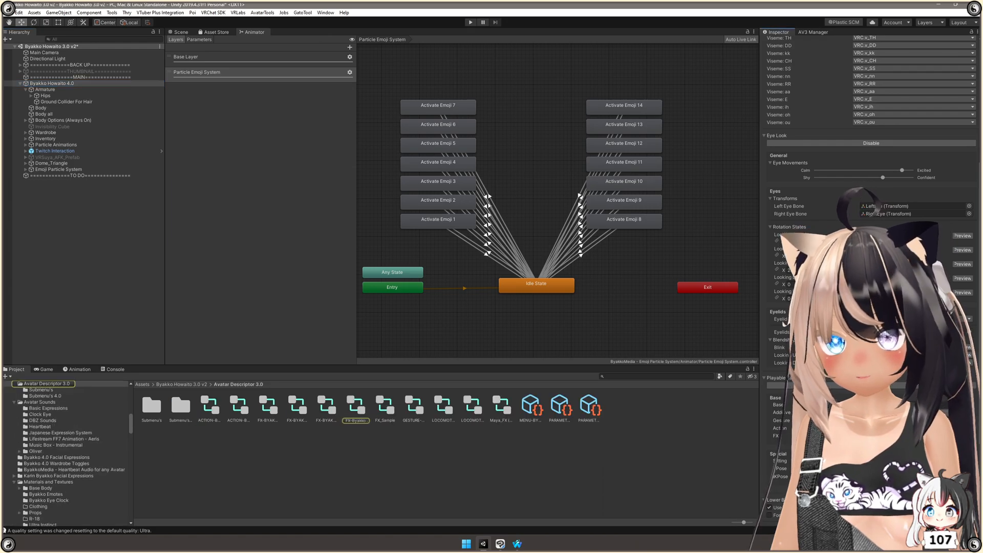
click(363, 412)
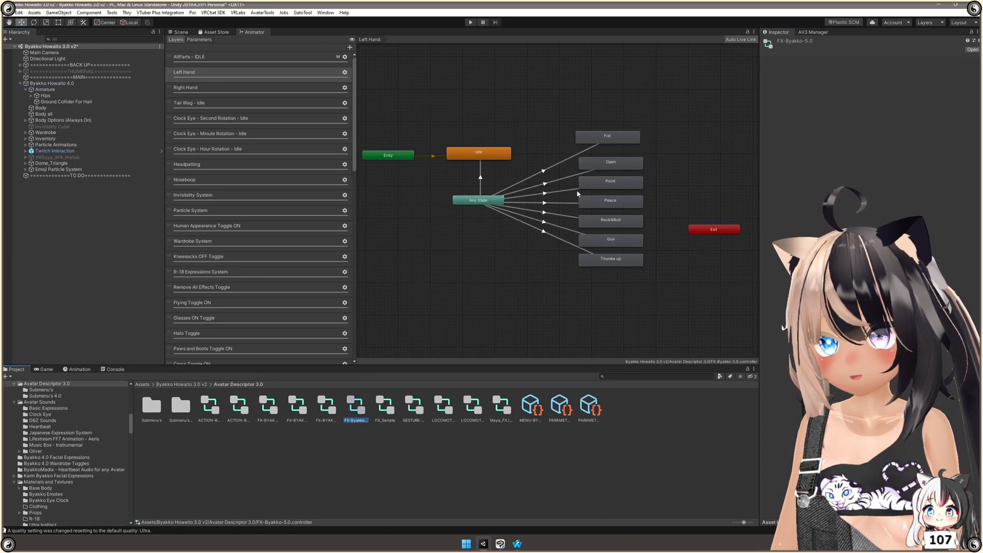
Paste the copied emoji states into FX-Byakko-5.0's Particle Emoji System layer and set Idle State as the layer default state
scroll(262, 202, down, 12)
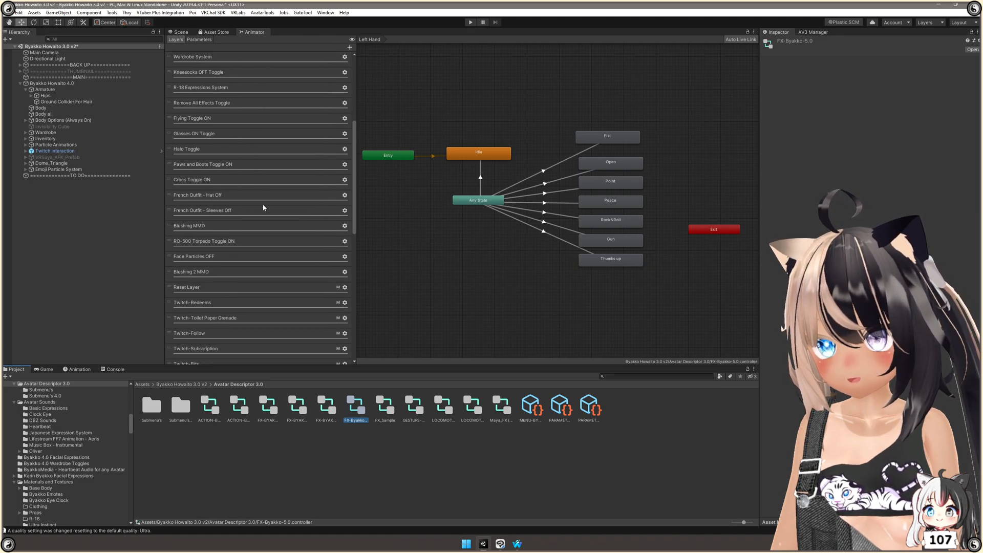
scroll(263, 210, down, 5)
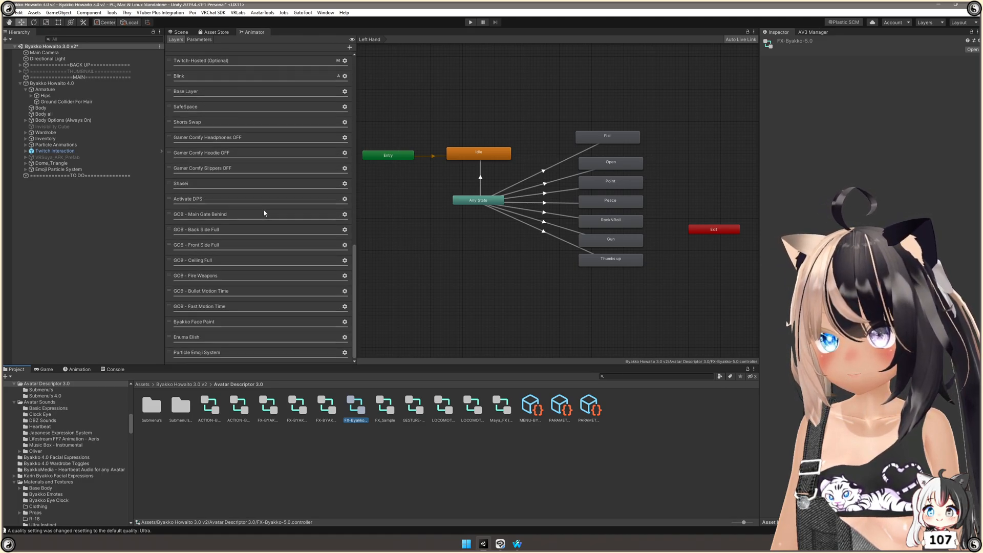
click(216, 352)
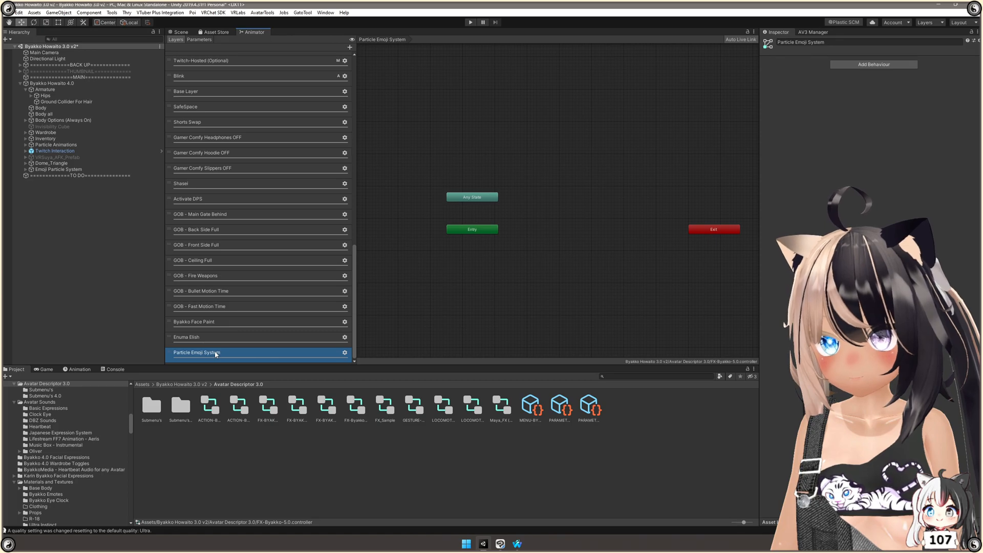
click(583, 166)
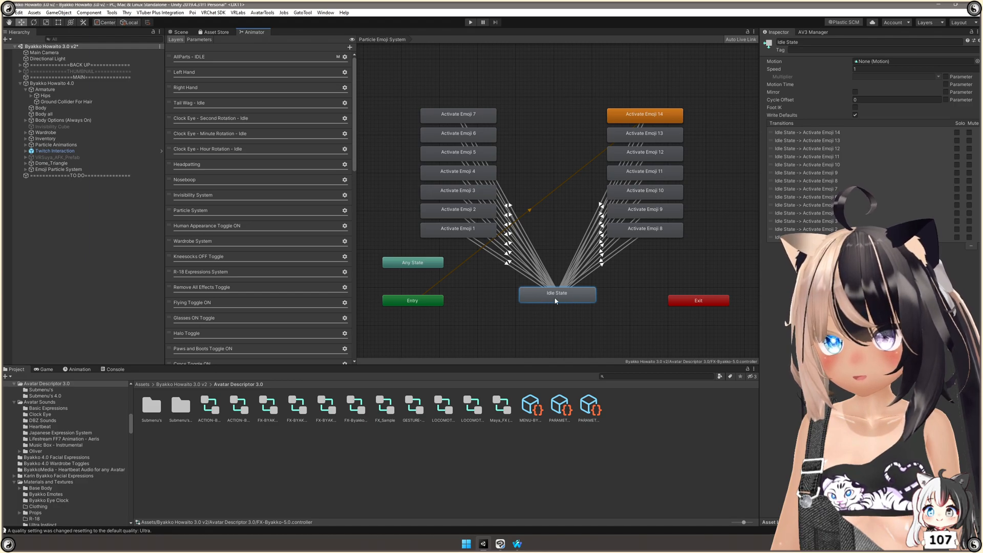
right_click(533, 298)
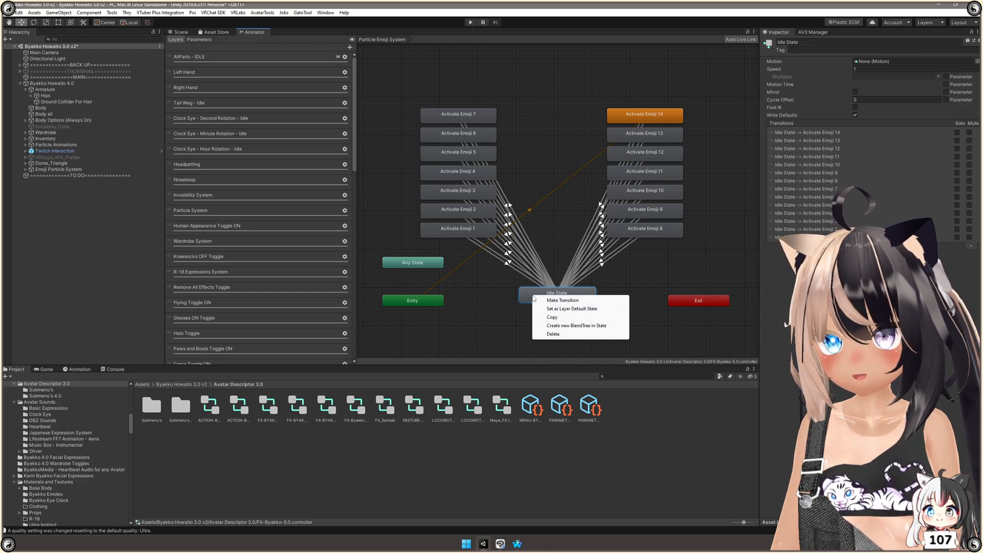
click(576, 308)
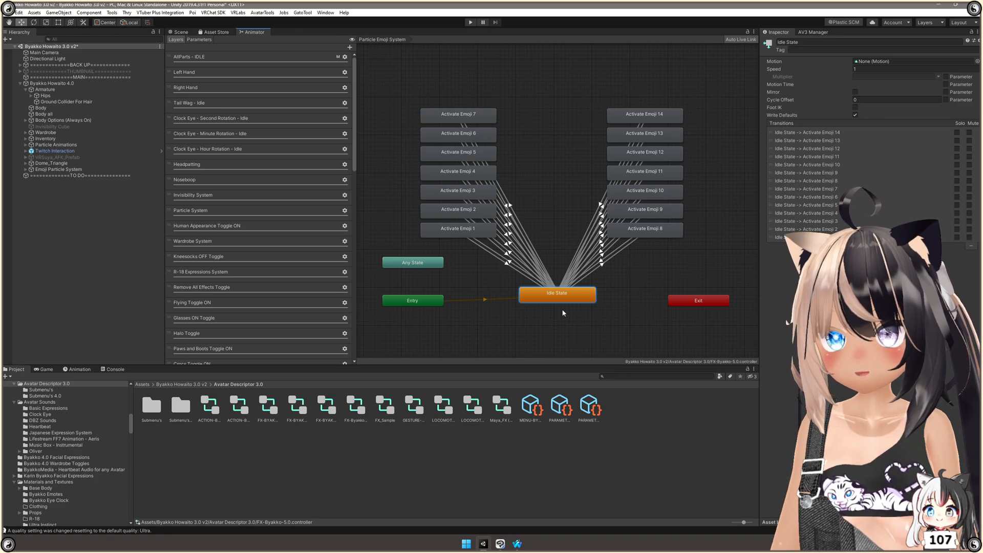
Inspect the transition conditions from Idle State to Activate Emoji 8, Activate Emoji 14 and Activate Emoji 5
click(594, 270)
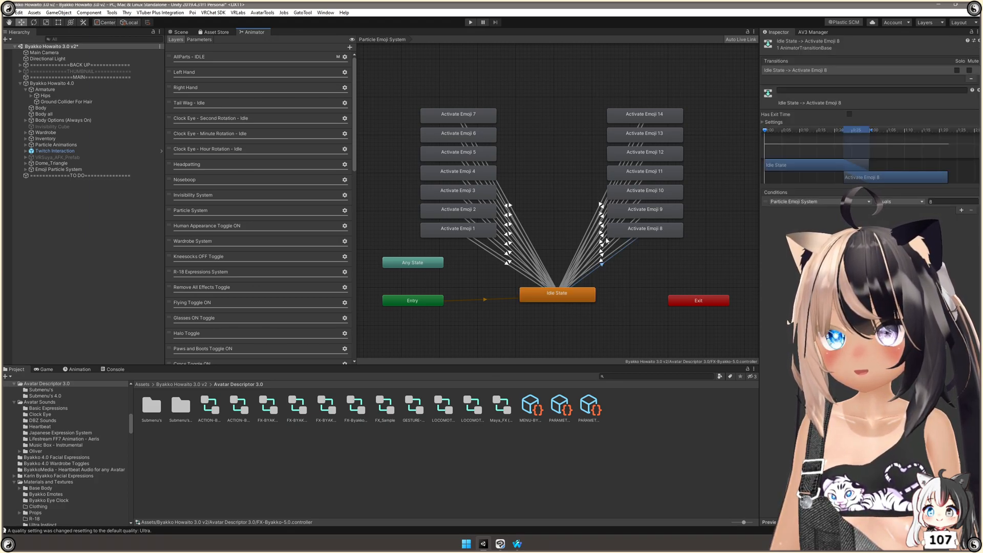
click(642, 127)
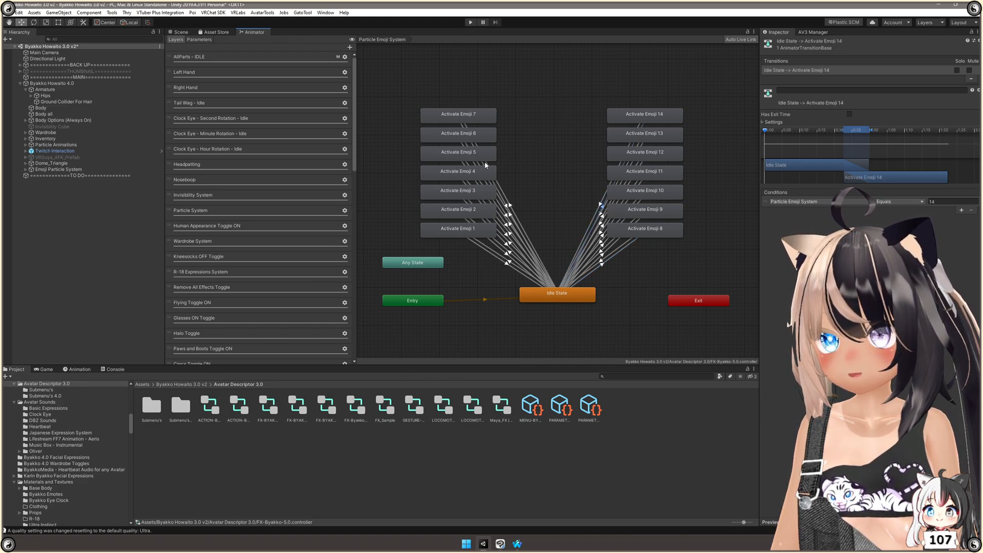
click(468, 165)
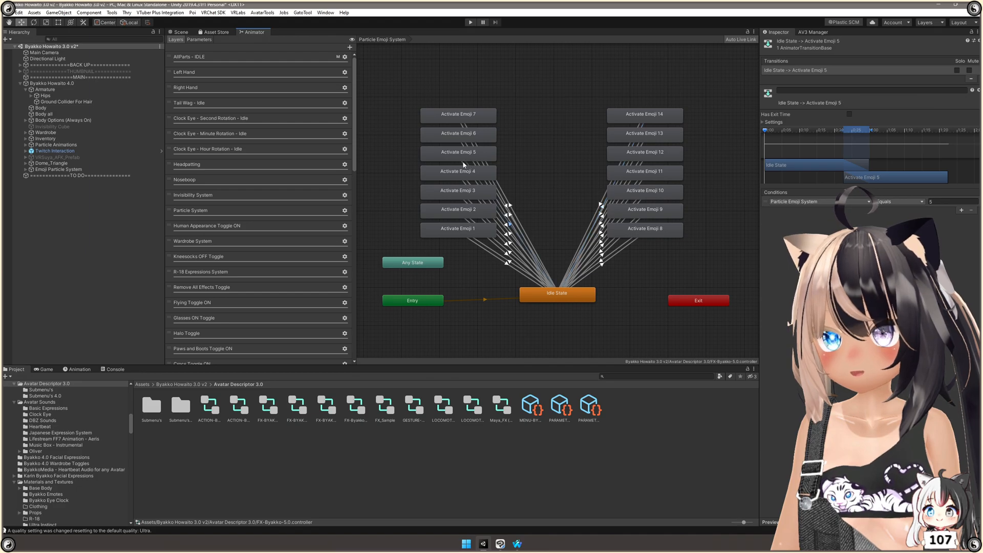
click(463, 164)
click(594, 343)
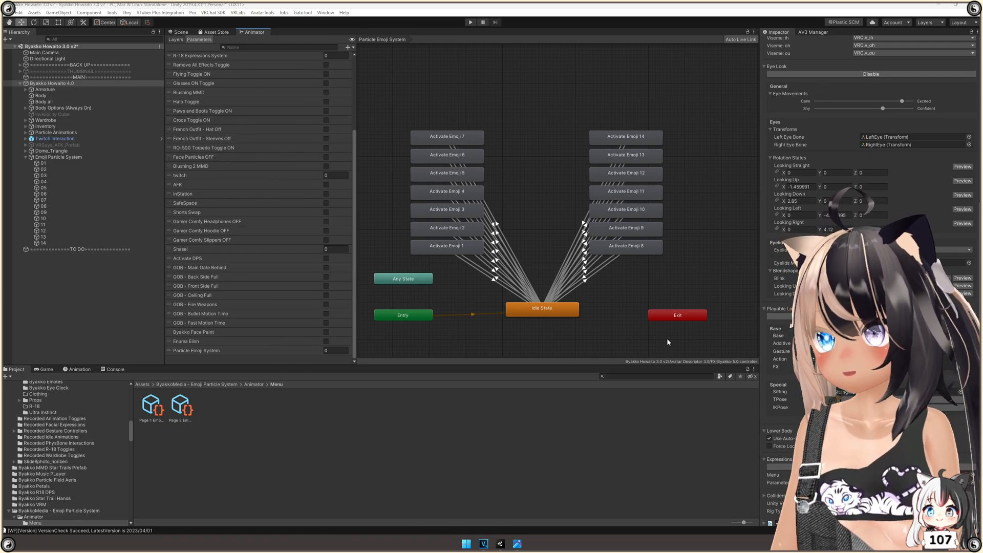
Switch to the Scene view and open the expressions menu assigned to Byakko Howaito 4.0, MENU-BYAKKO-4.0
click(67, 84)
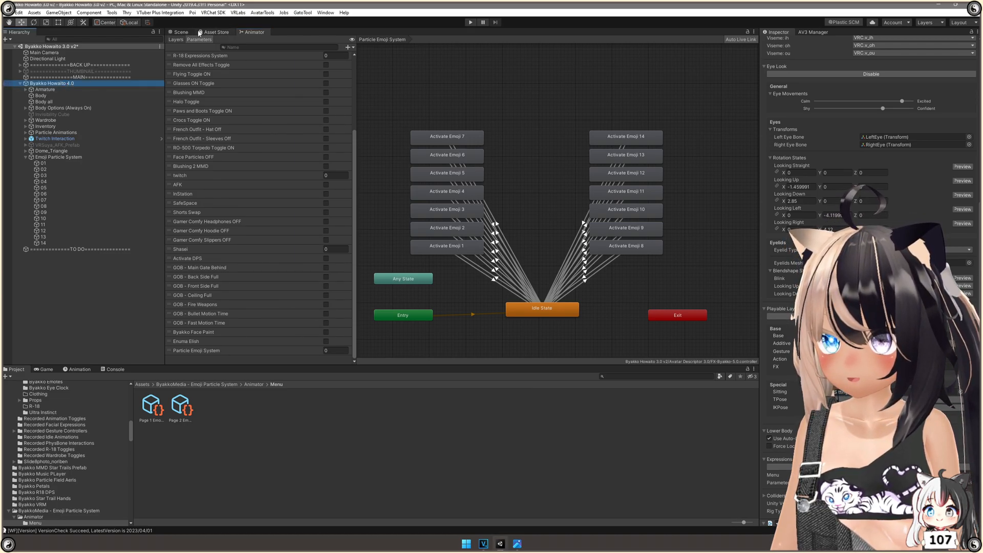
click(180, 32)
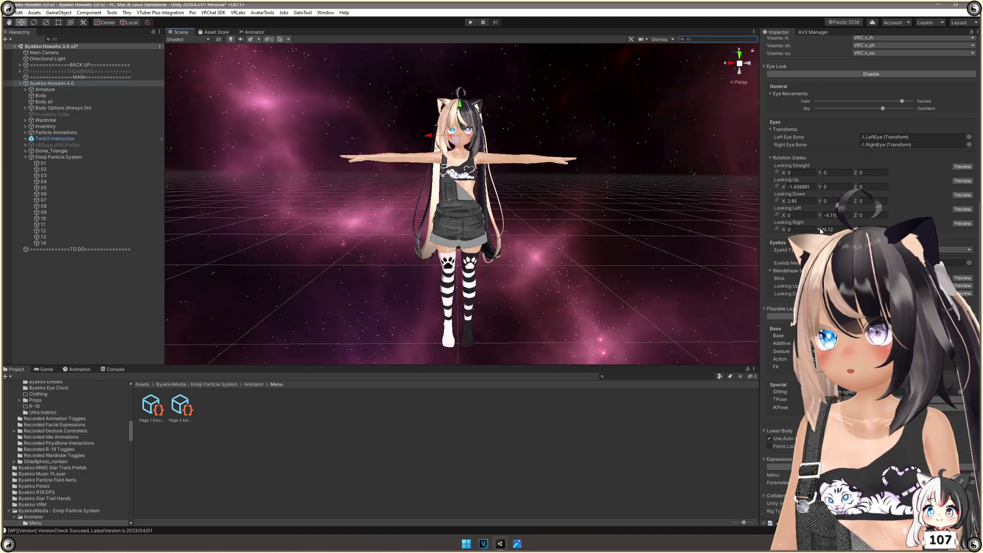
scroll(819, 153, down, 3)
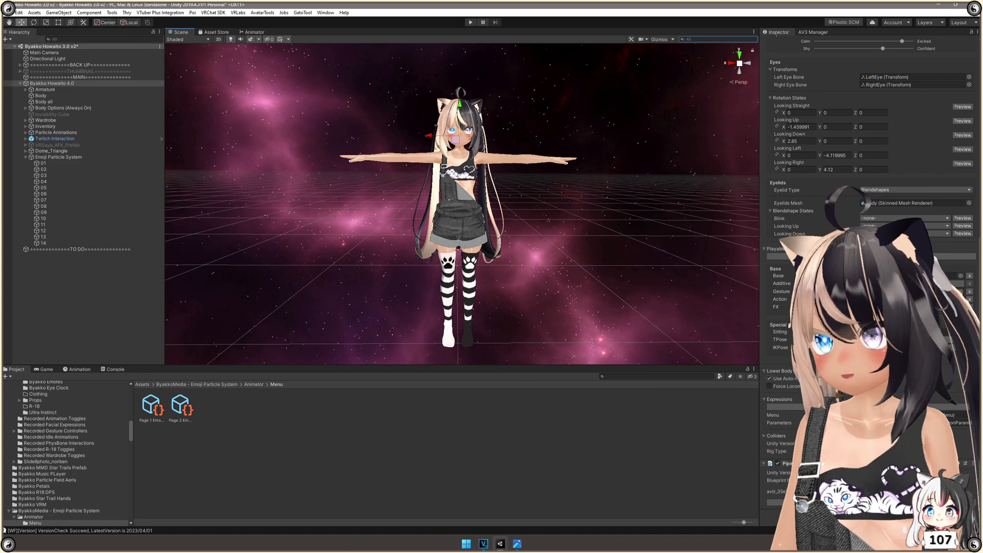
click(952, 415)
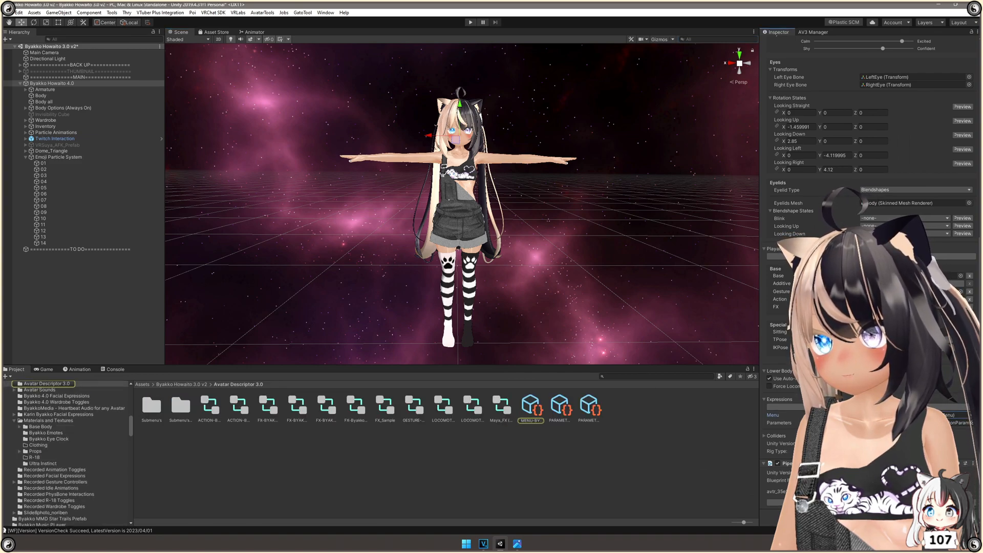
click(529, 411)
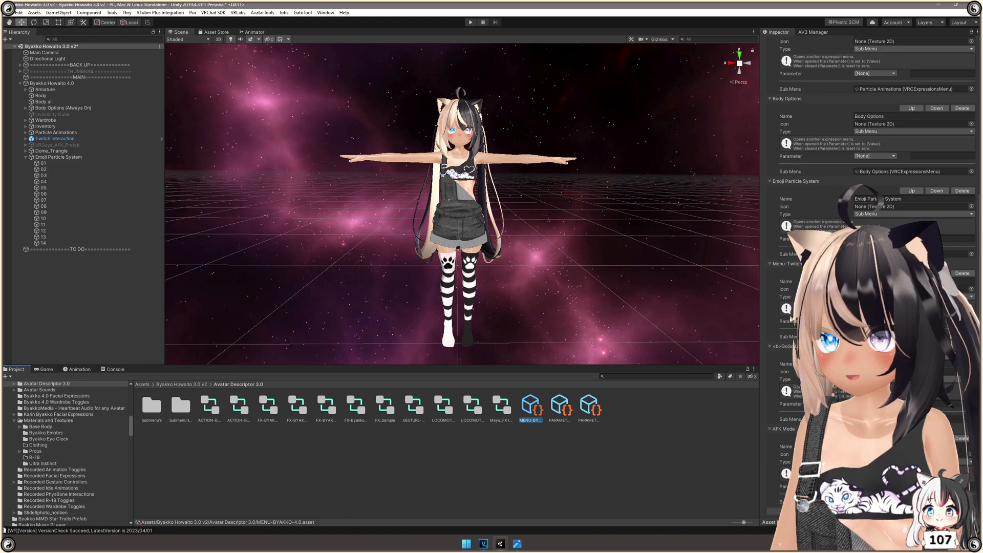
Locate the submenu linked to the Emoji Particle System control and open Page 1 Emojis for editing
click(902, 254)
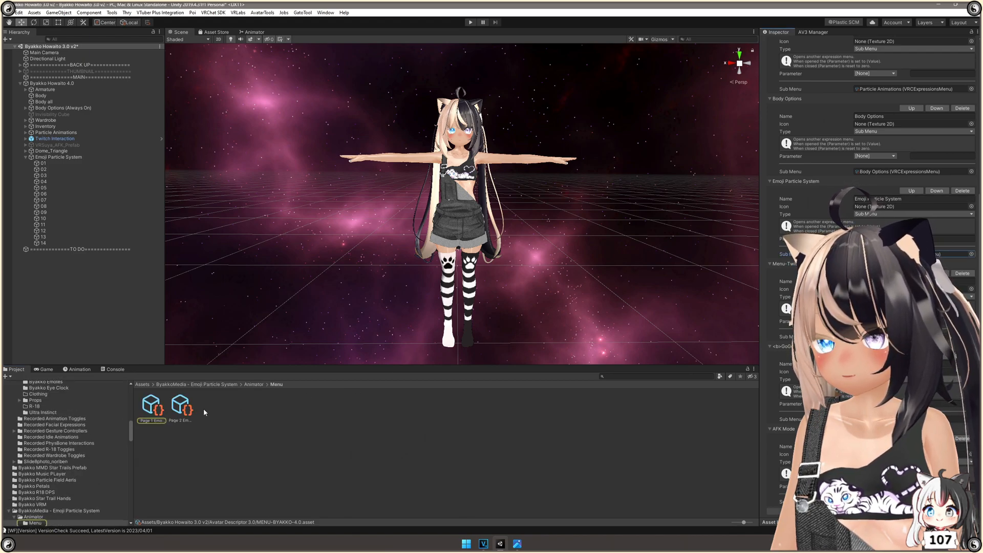
click(152, 407)
scroll(859, 99, up, 5)
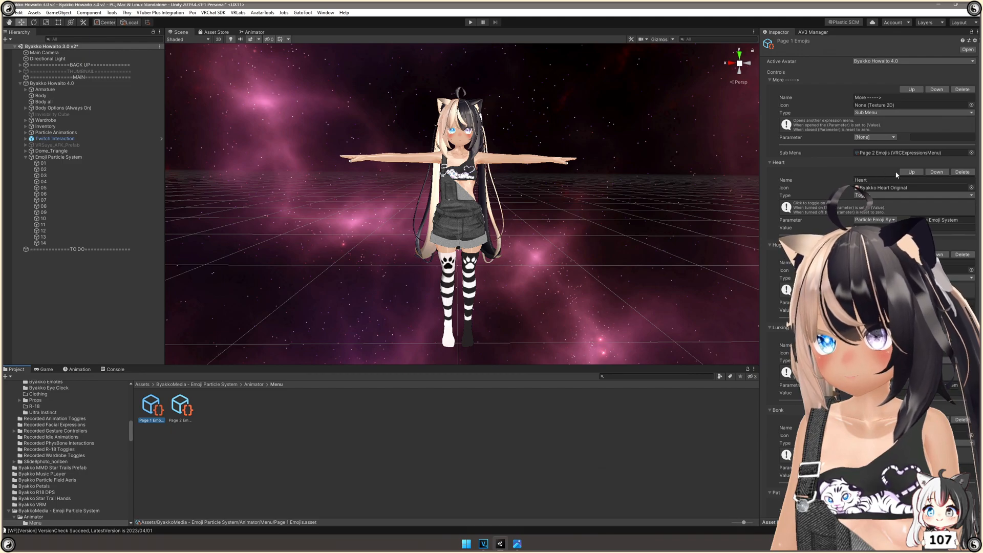
Check the available icon textures and the parameter options for the Heart control in Page 1 Emojis, leaving both assignments as they are
click(971, 188)
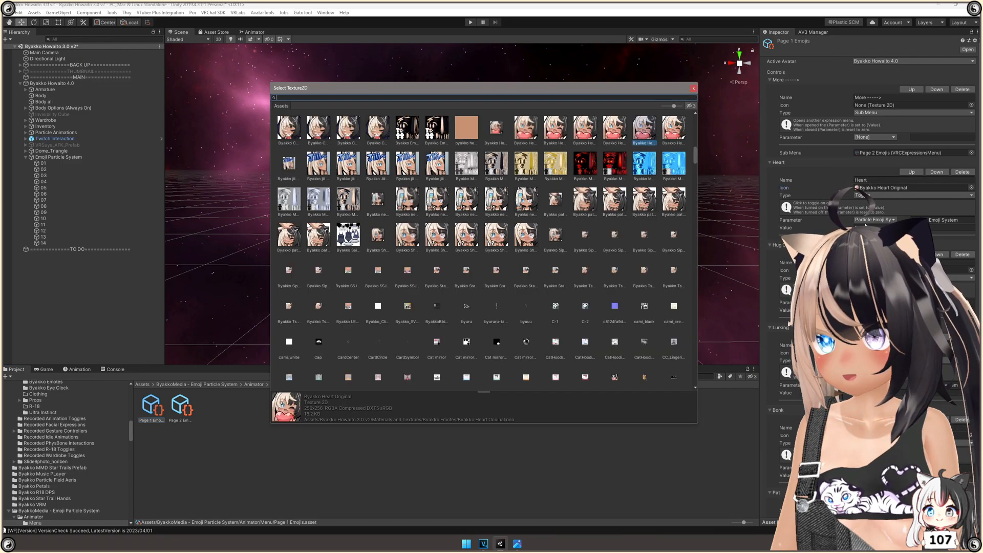
click(694, 89)
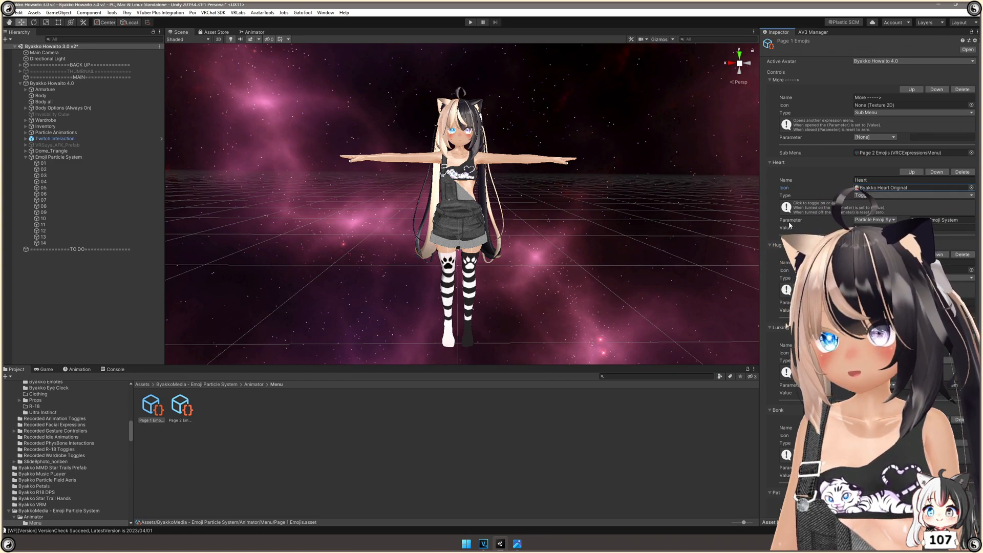
click(890, 221)
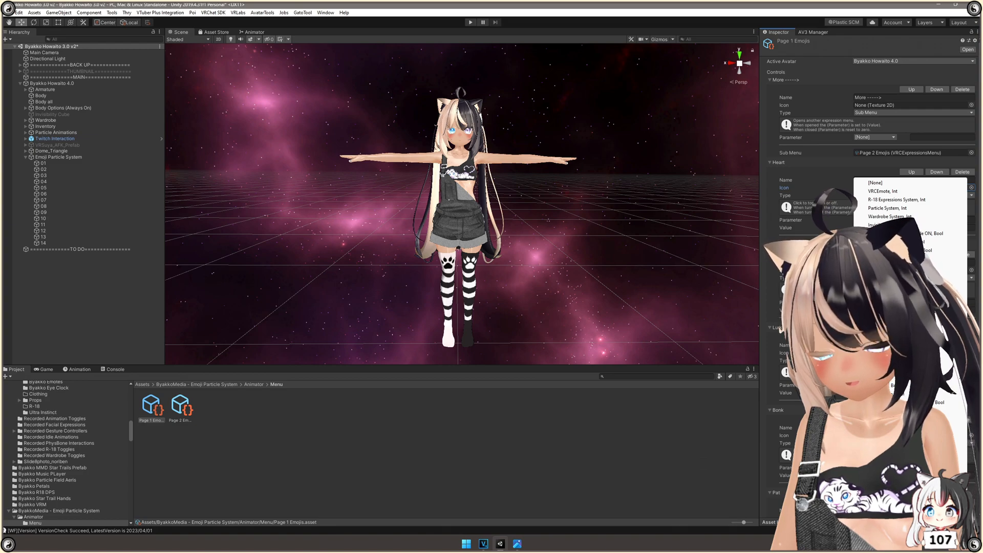
key(Escape)
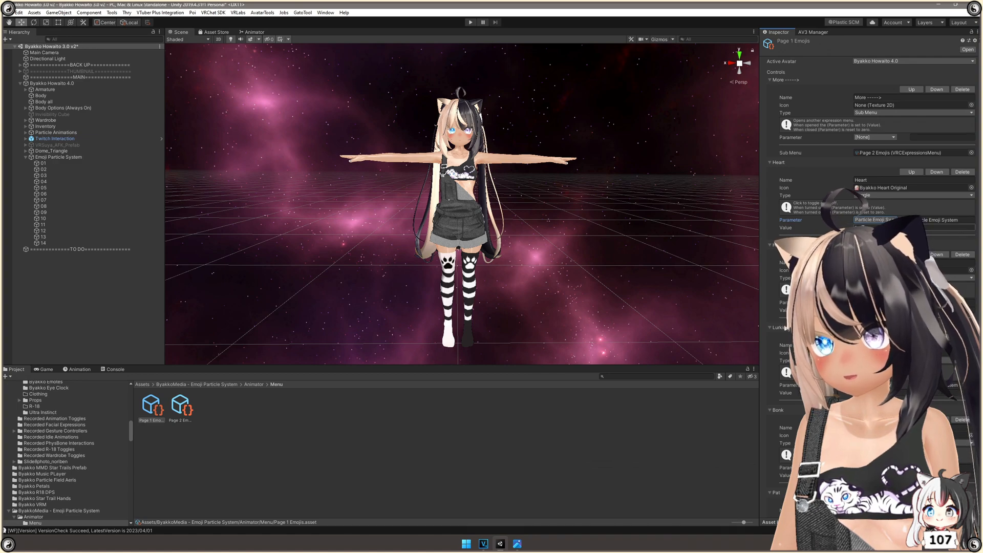
Review the parameter and value assigned to each emoji toggle in Page 1 Emojis, from Heart through the following controls
click(864, 227)
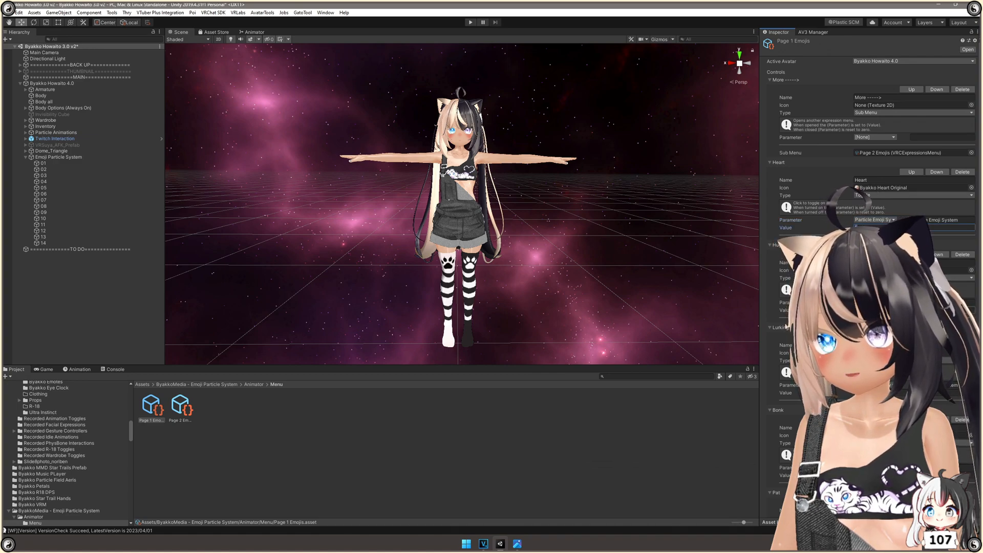
click(866, 392)
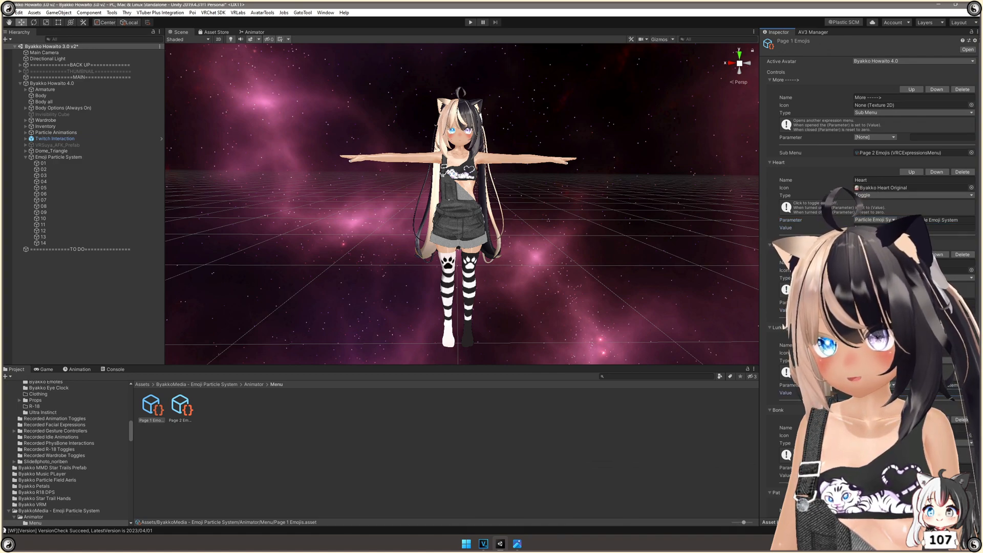
scroll(865, 393, down, 5)
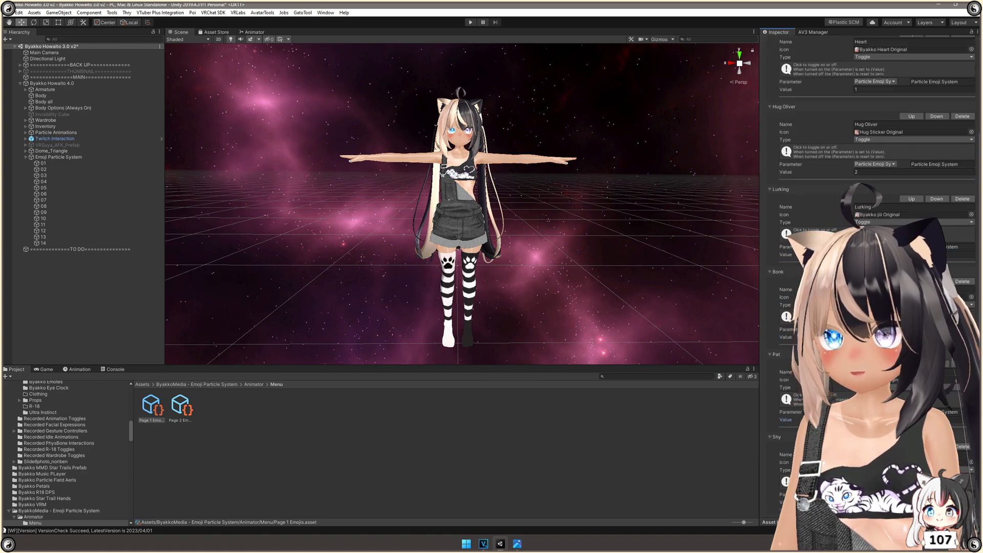
scroll(871, 256, down, 3)
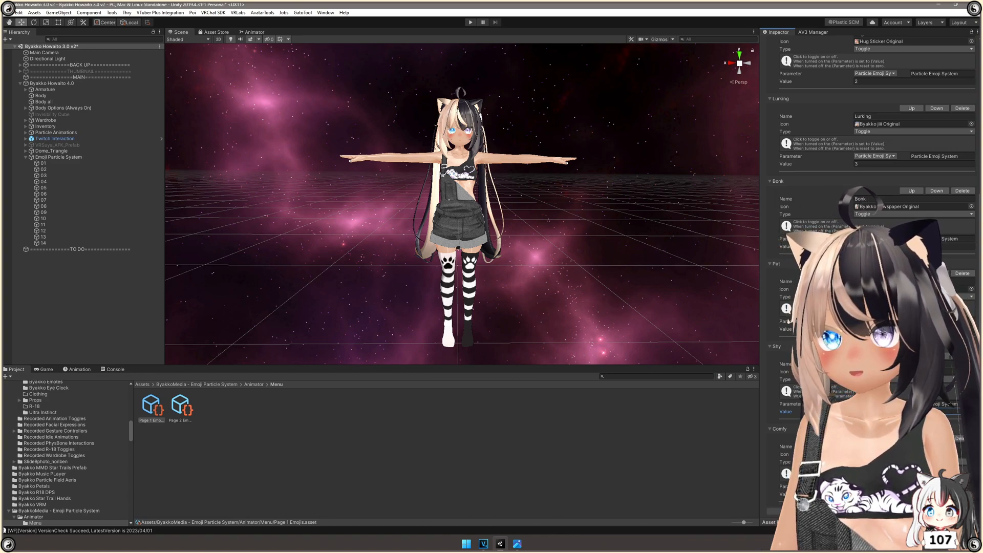
scroll(871, 256, up, 8)
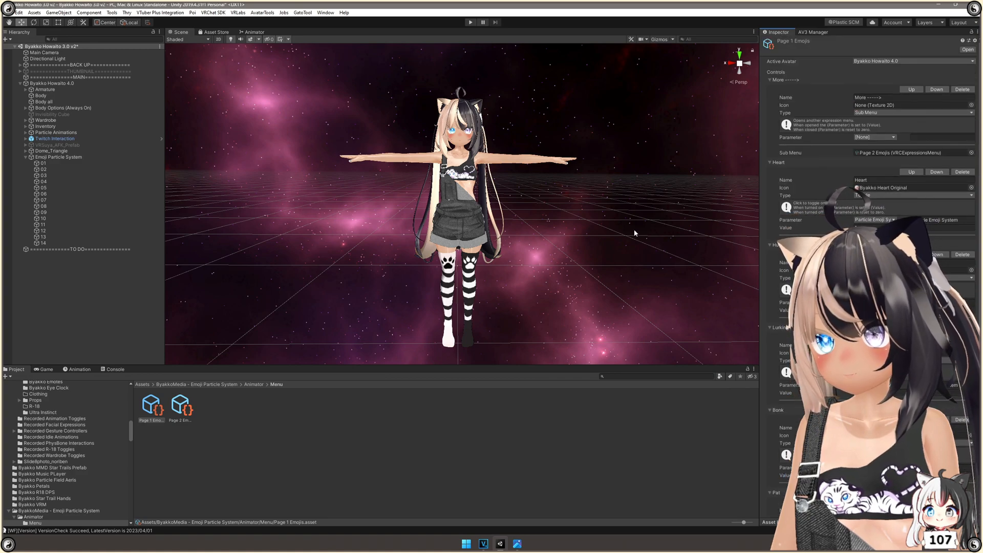
Trace the More control's submenu to Page 2 Emojis and review its emoji toggles' icons, values and Tsundere parameter options
click(880, 152)
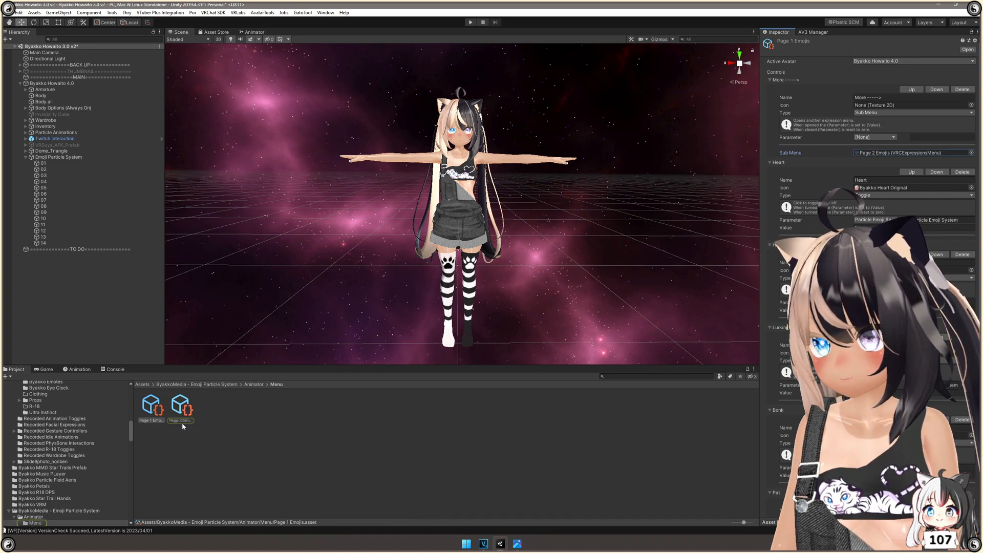
click(184, 405)
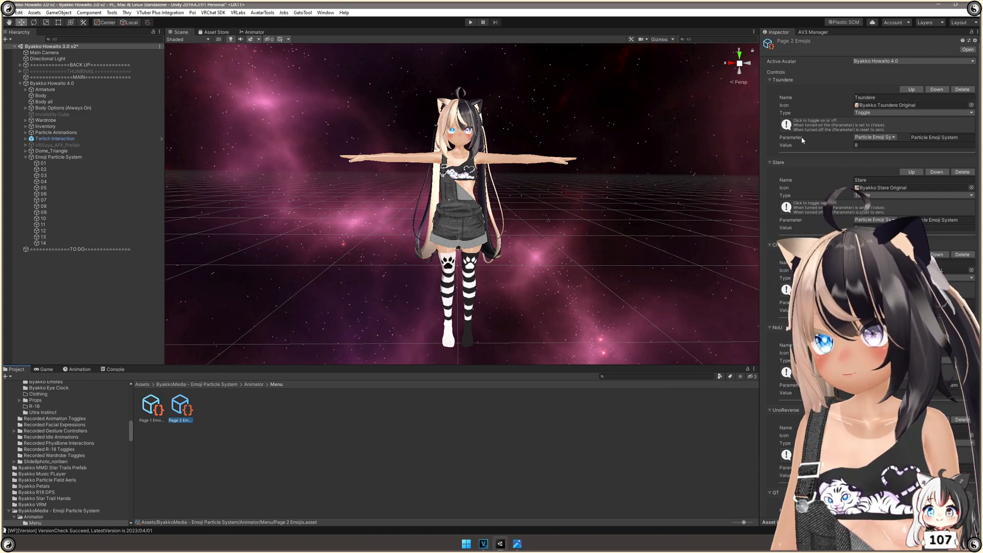
click(894, 137)
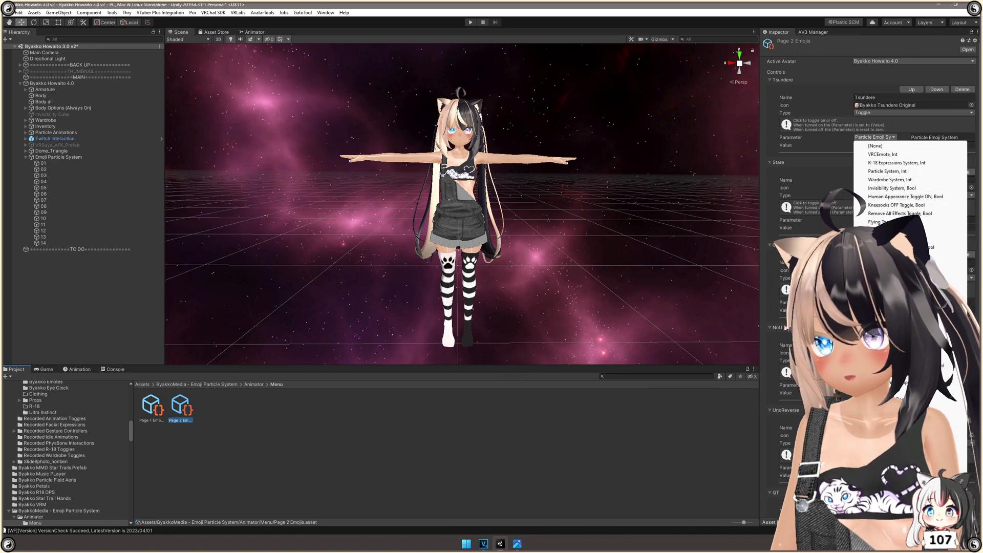
click(784, 327)
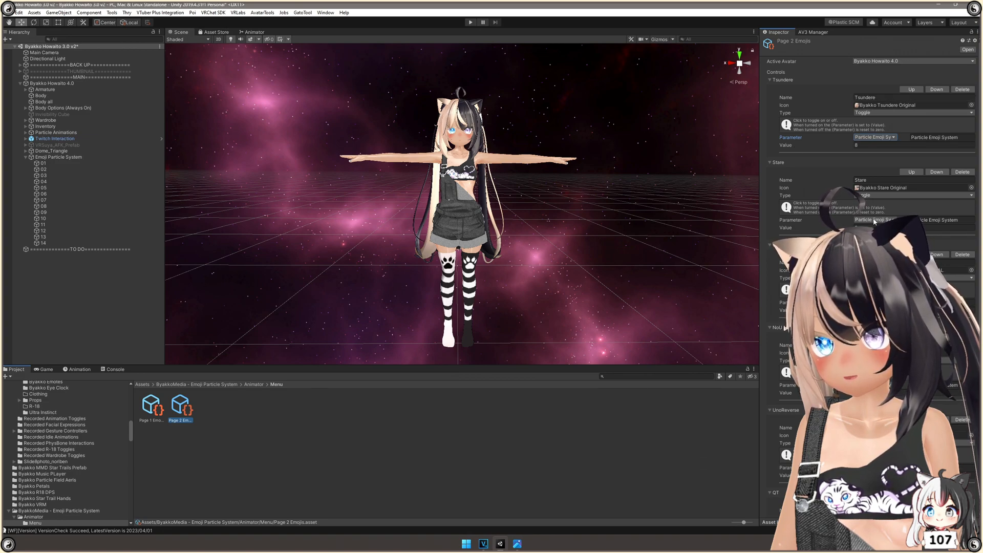
scroll(871, 231, down, 5)
scroll(870, 231, up, 5)
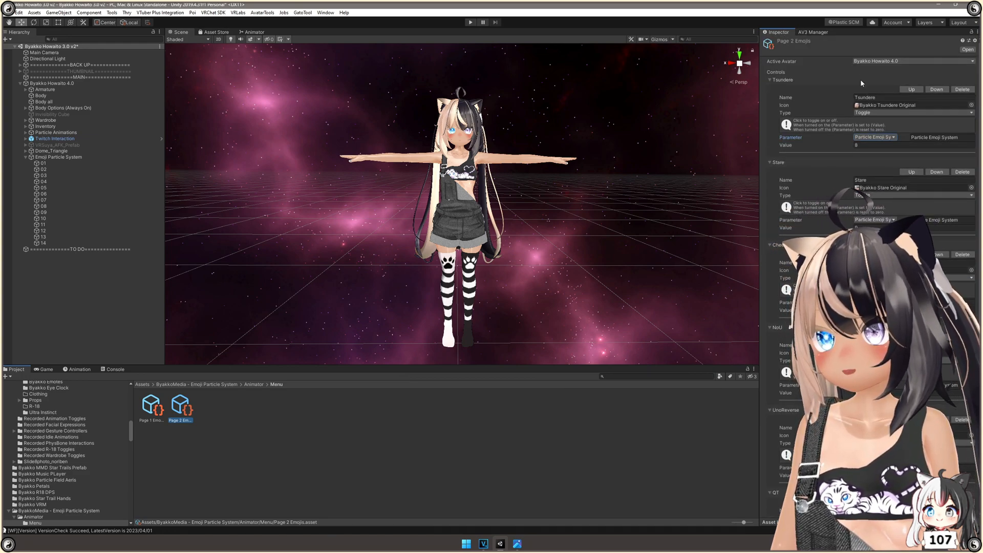
scroll(893, 81, down, 3)
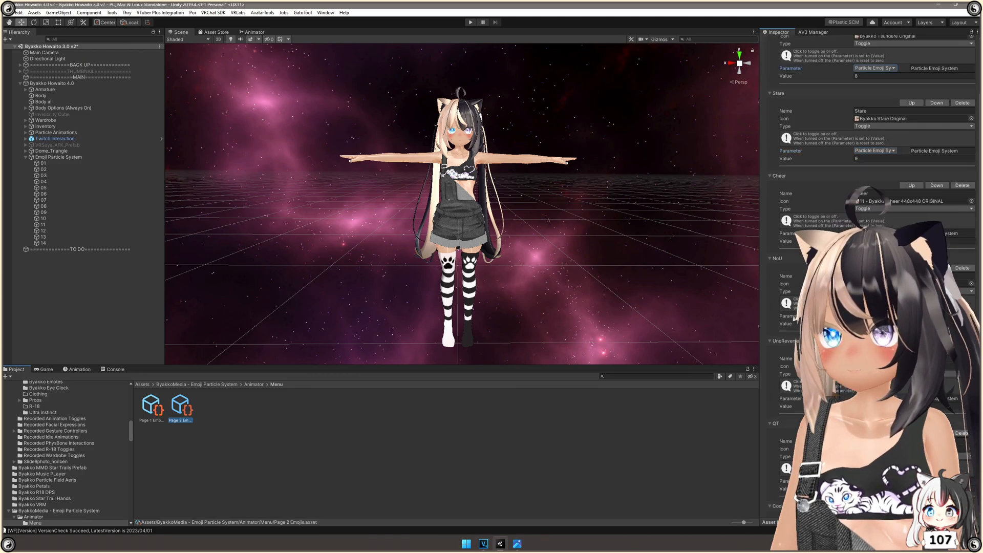
scroll(893, 81, up, 3)
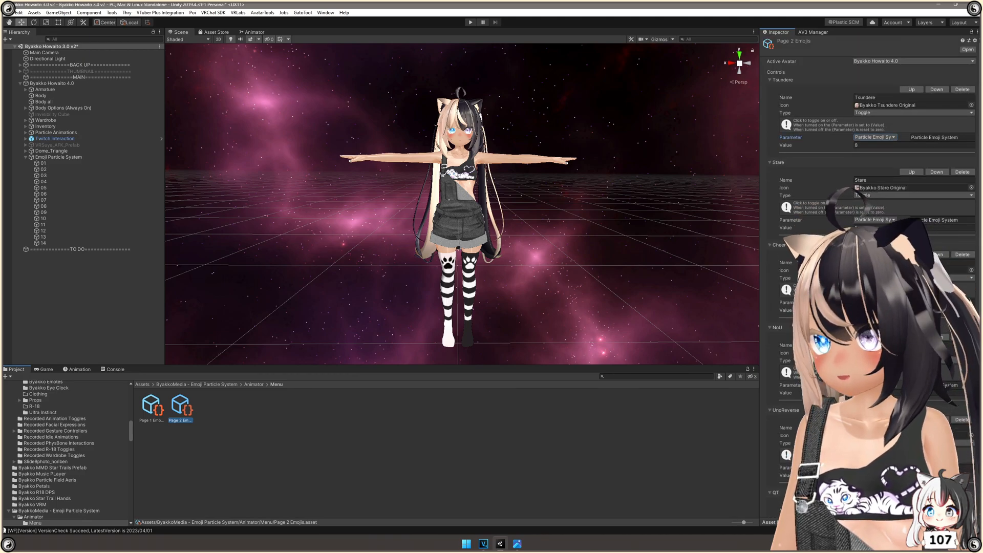